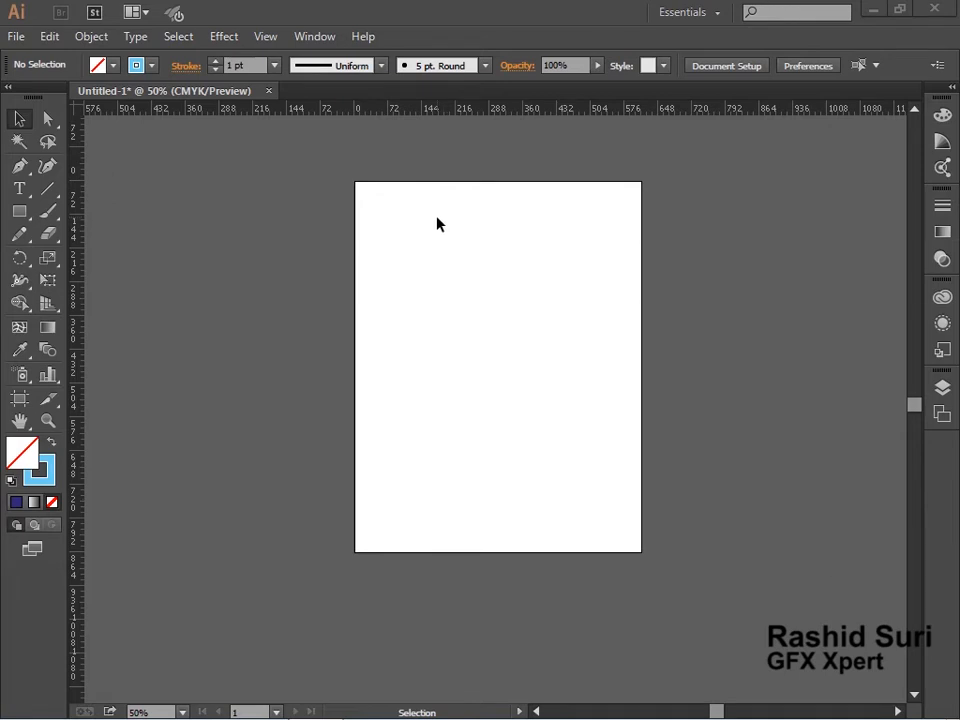
left_click(224, 36)
mouse_move(300, 143)
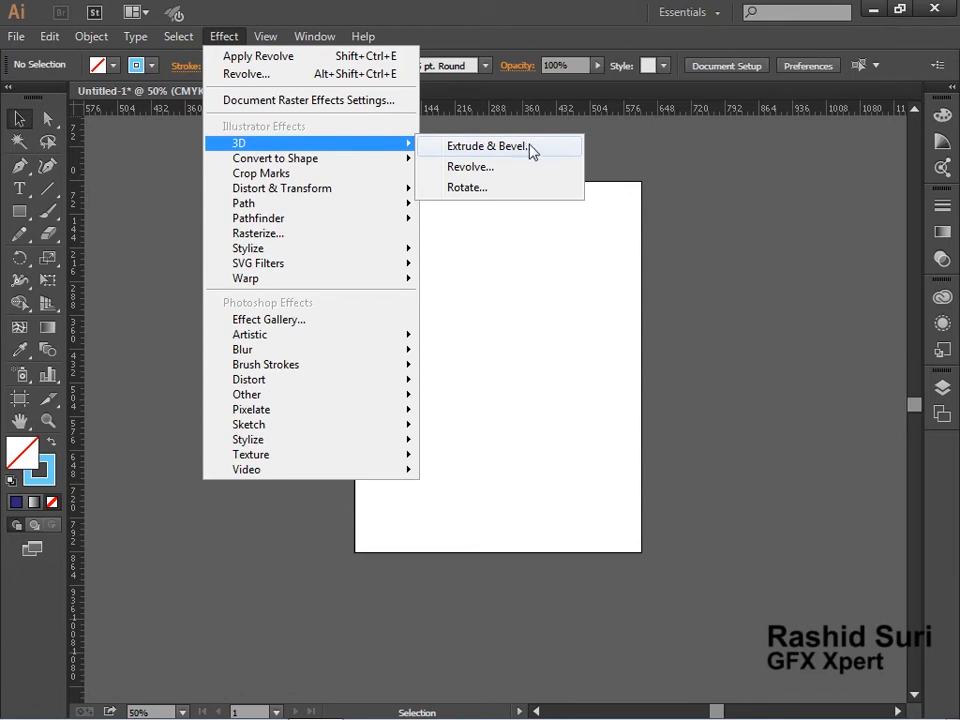
left_click(558, 325)
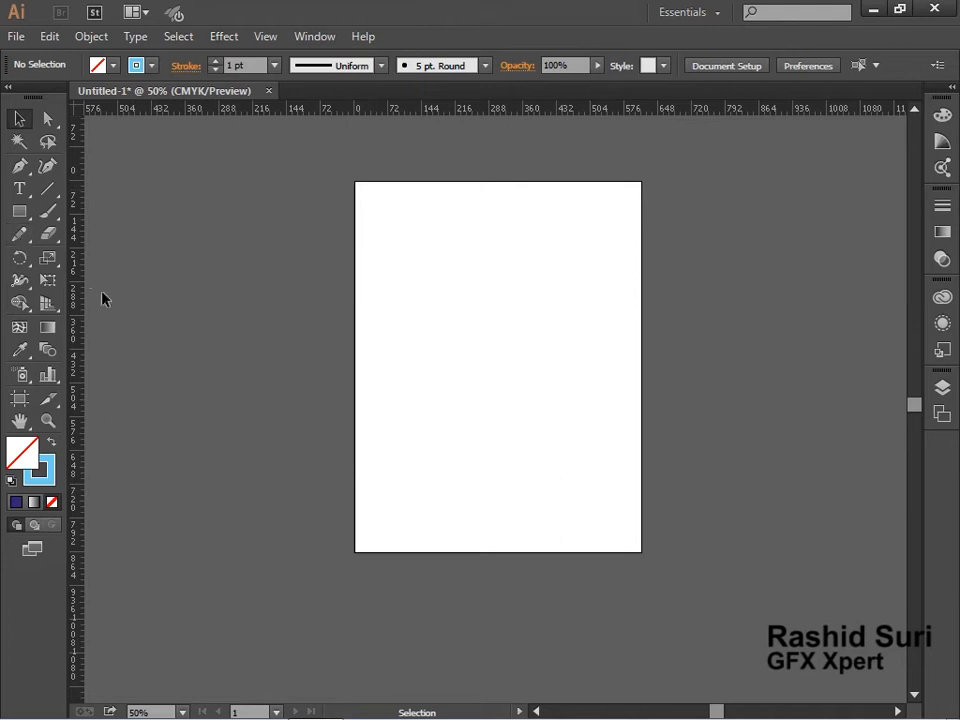
Add a vertical ruler guide at about 288 pt through the centre of the artboard and lock the guides.
left_click_drag(78, 288, 494, 333)
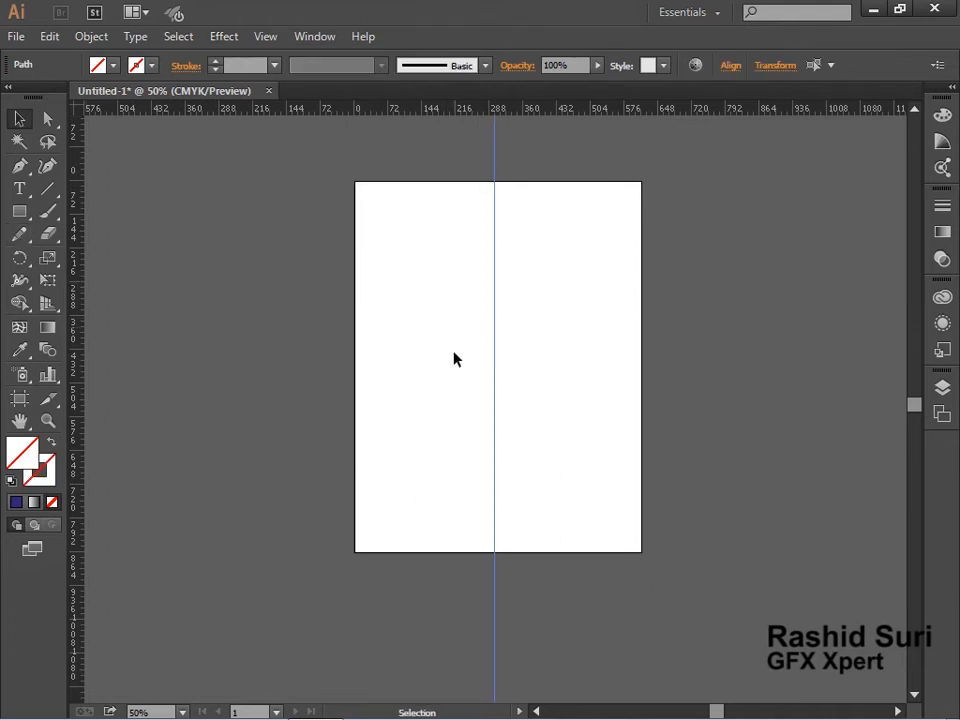
left_click(454, 345, "ctrl")
left_click_drag(478, 412, 352, 382)
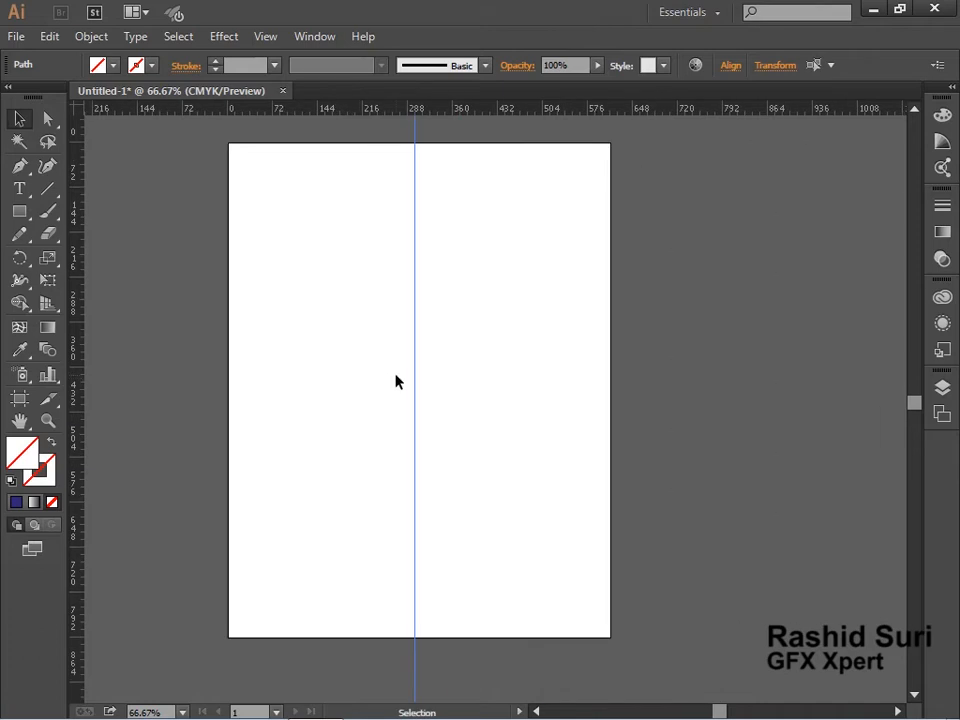
right_click(481, 438)
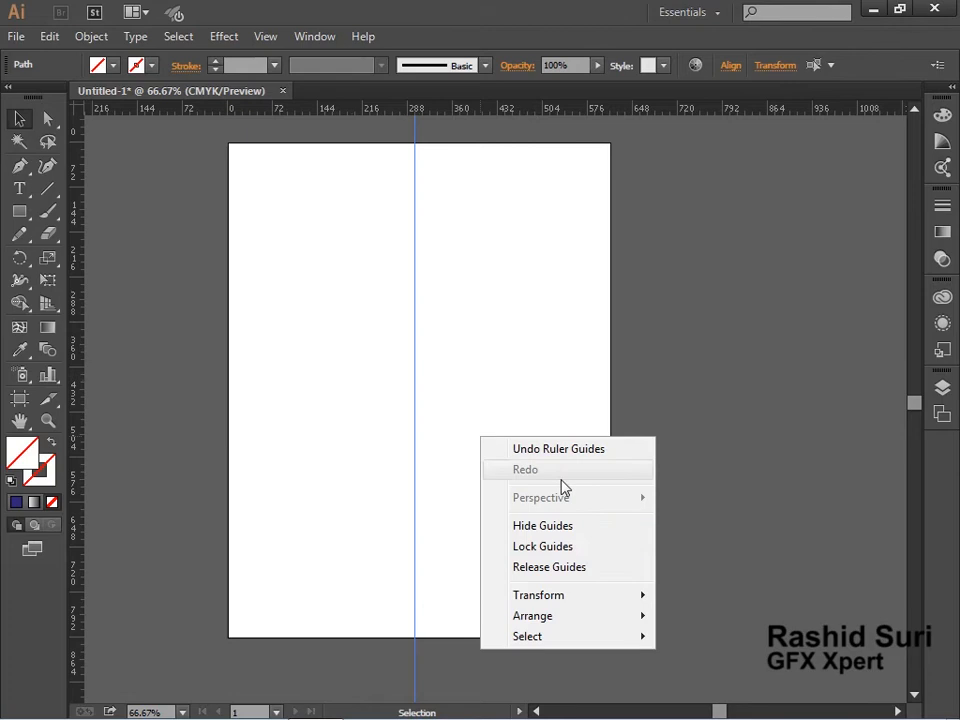
left_click(574, 548)
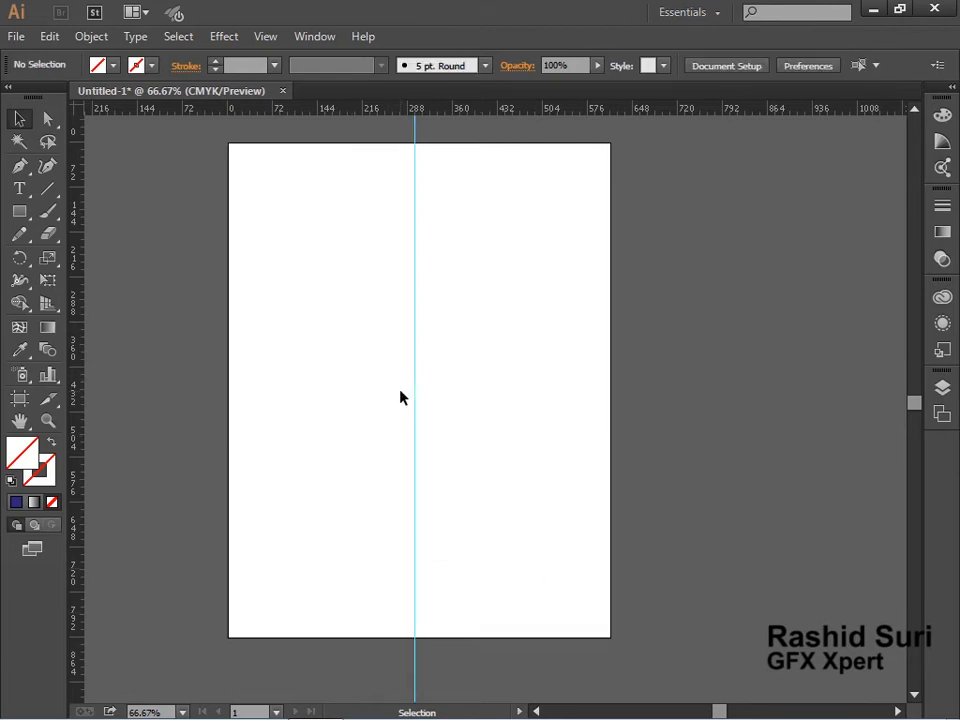
With the Pen tool, draw a curved vase half-profile from the guide's upper right down to a flared base ending on the guide.
key("space")
left_click_drag(317, 354, 339, 375)
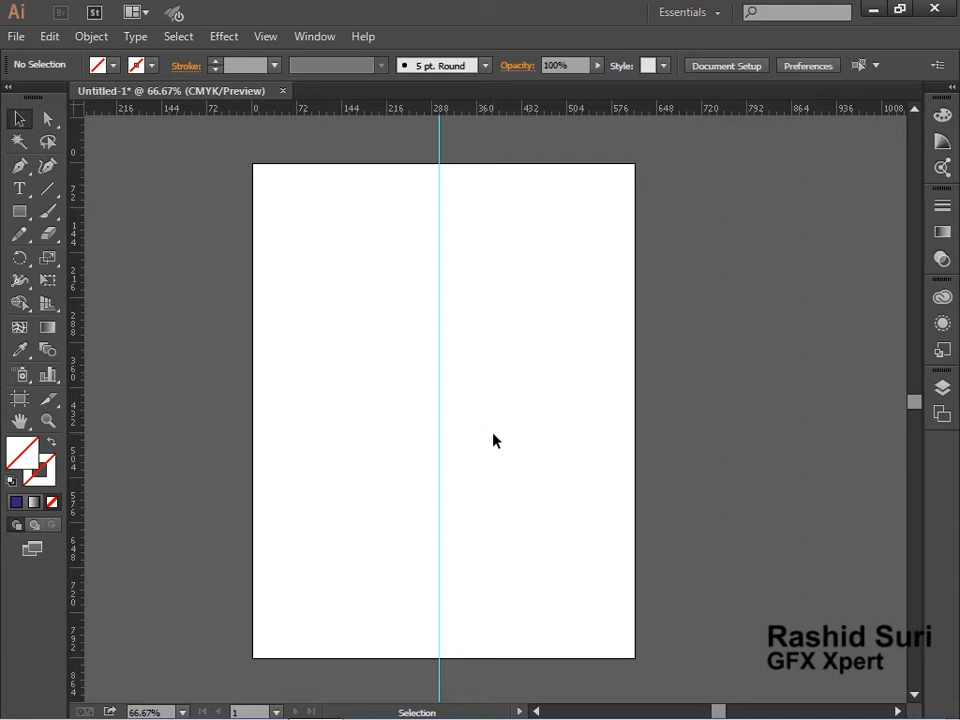
left_click(20, 168)
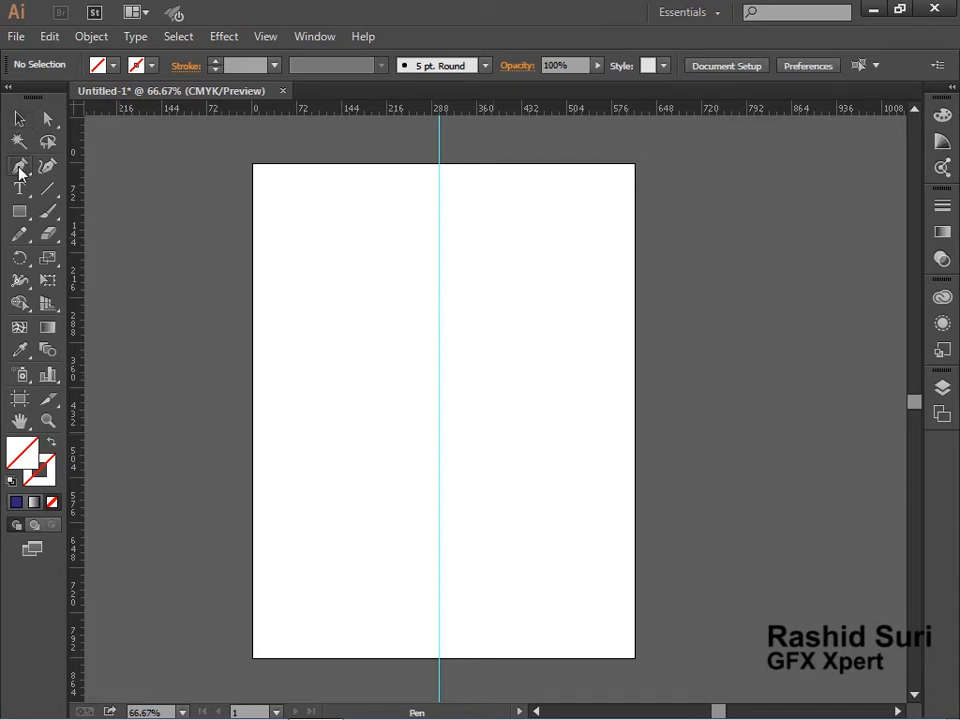
left_click(476, 309)
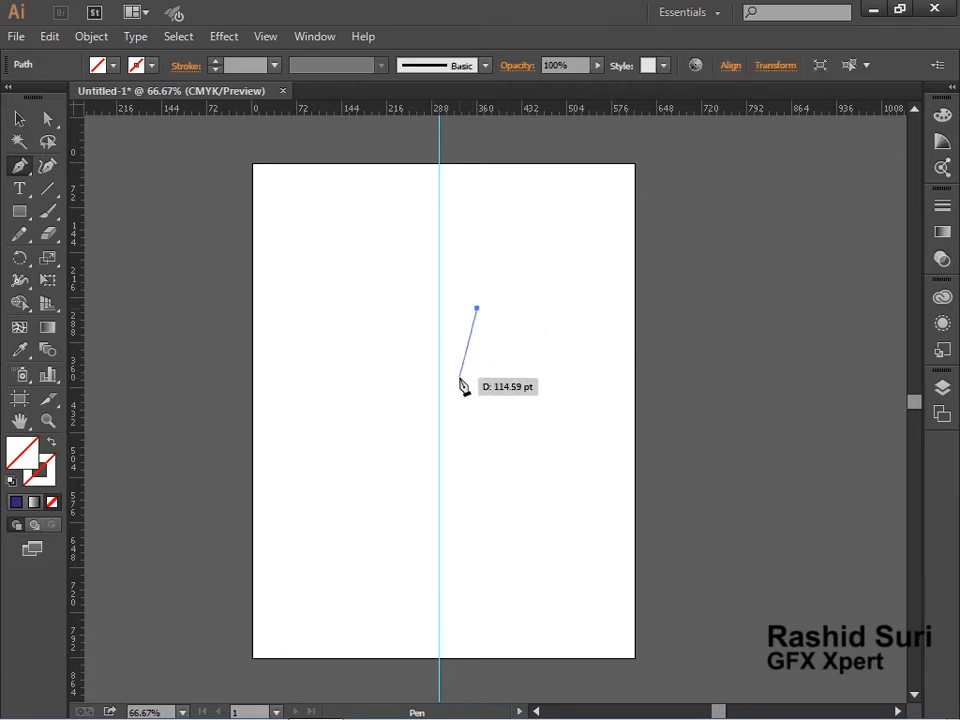
left_click(462, 365)
left_click_drag(462, 367, 475, 404)
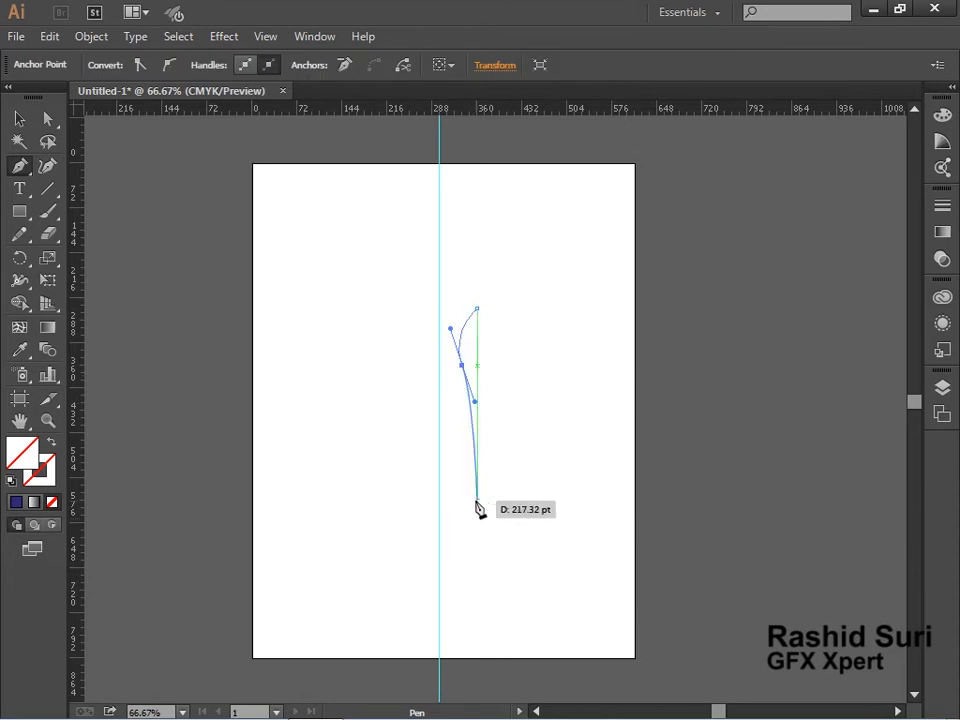
left_click_drag(477, 490, 453, 542)
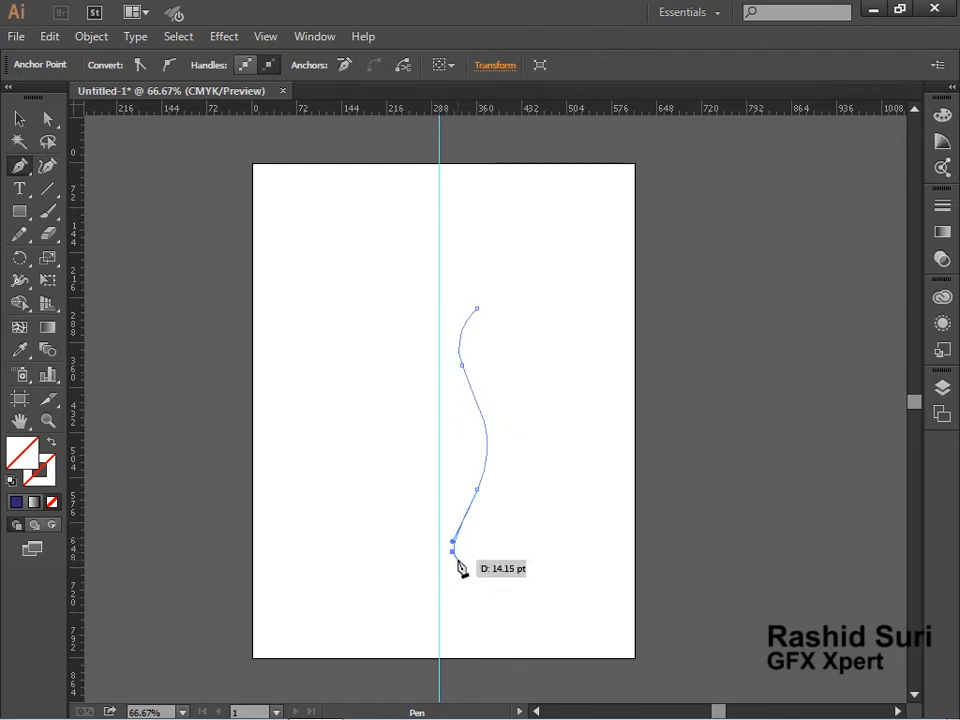
left_click(457, 564, "ctrl")
left_click(456, 560)
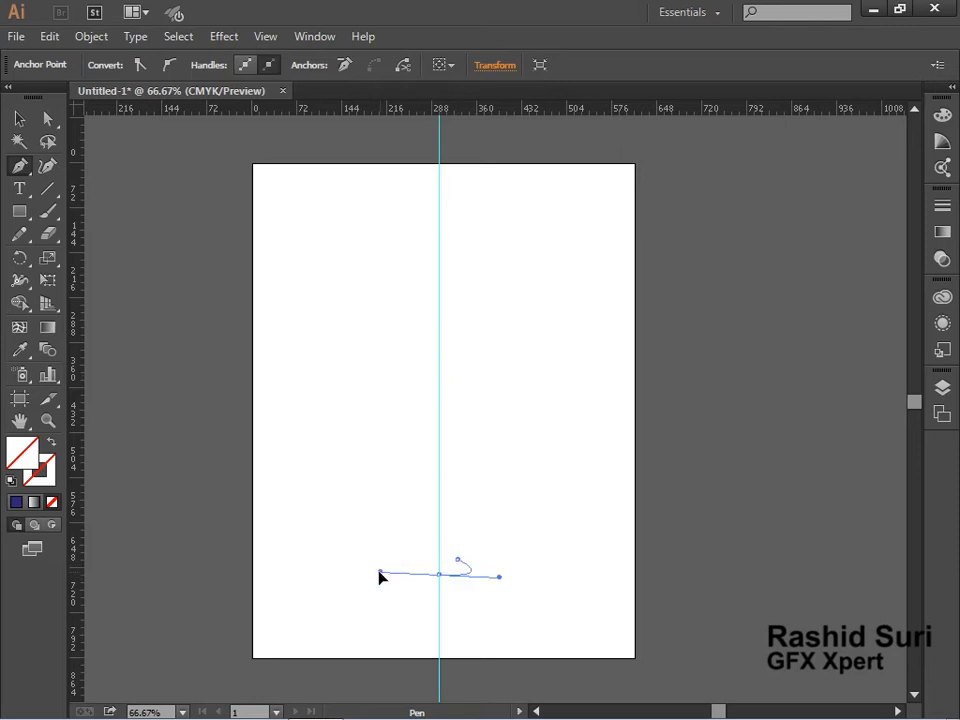
left_click_drag(379, 572, 364, 574)
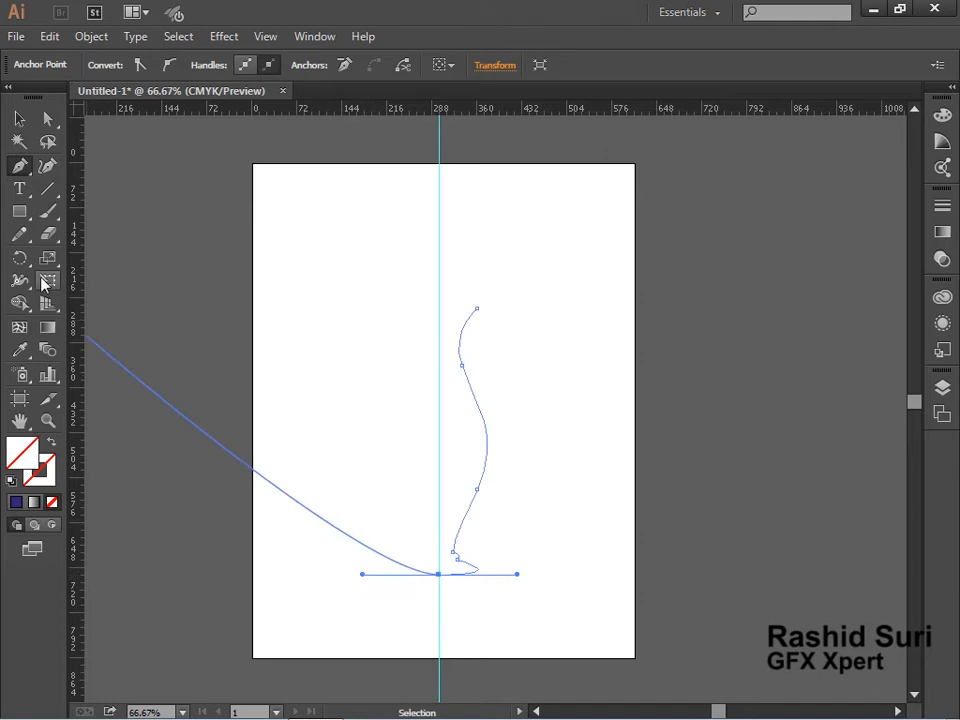
left_click(19, 119)
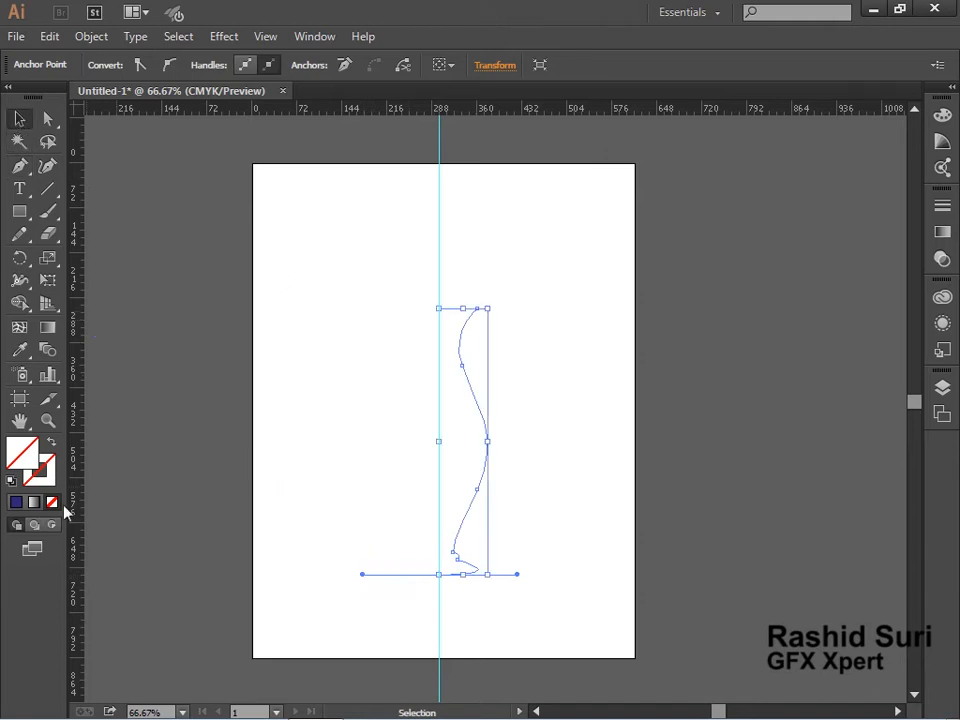
Give the selected profile path a blue stroke from the Color panel, then deselect it.
key("F6")
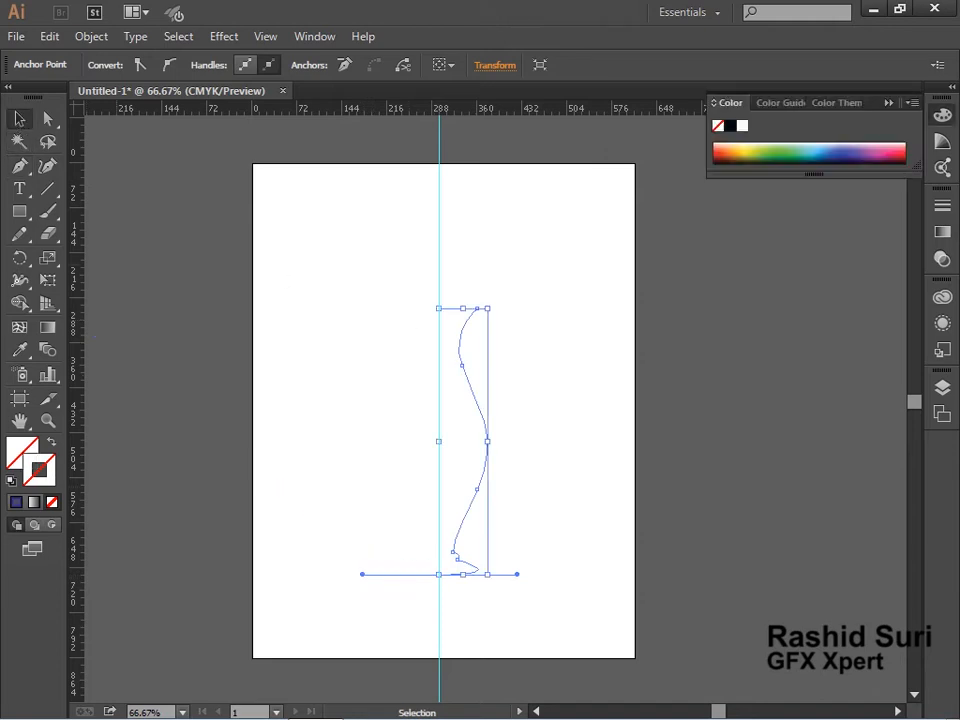
left_click(829, 142)
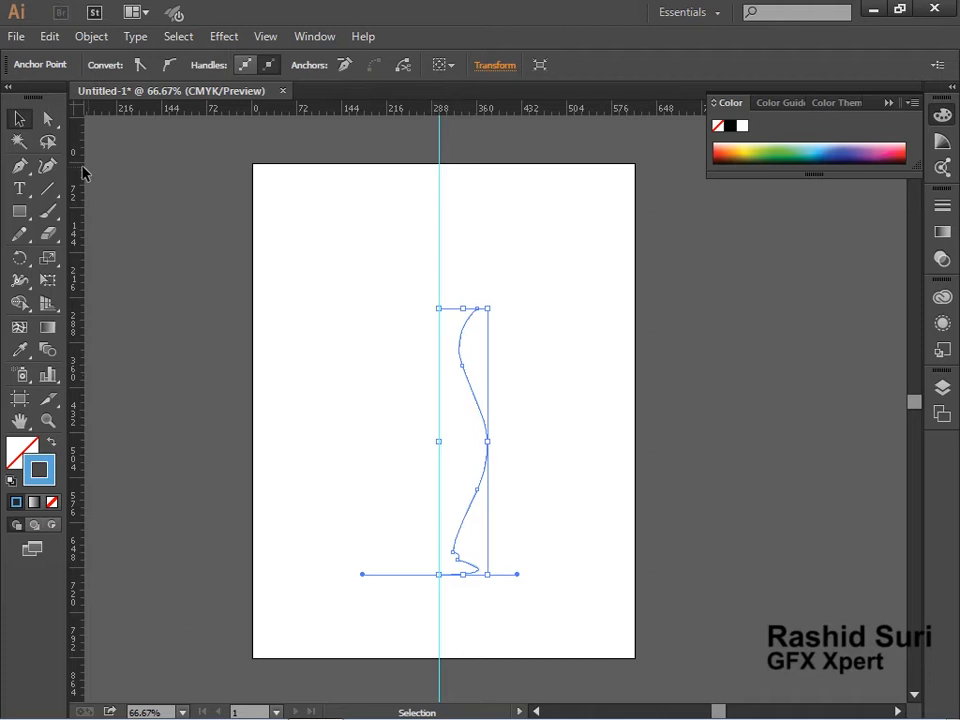
left_click(586, 299)
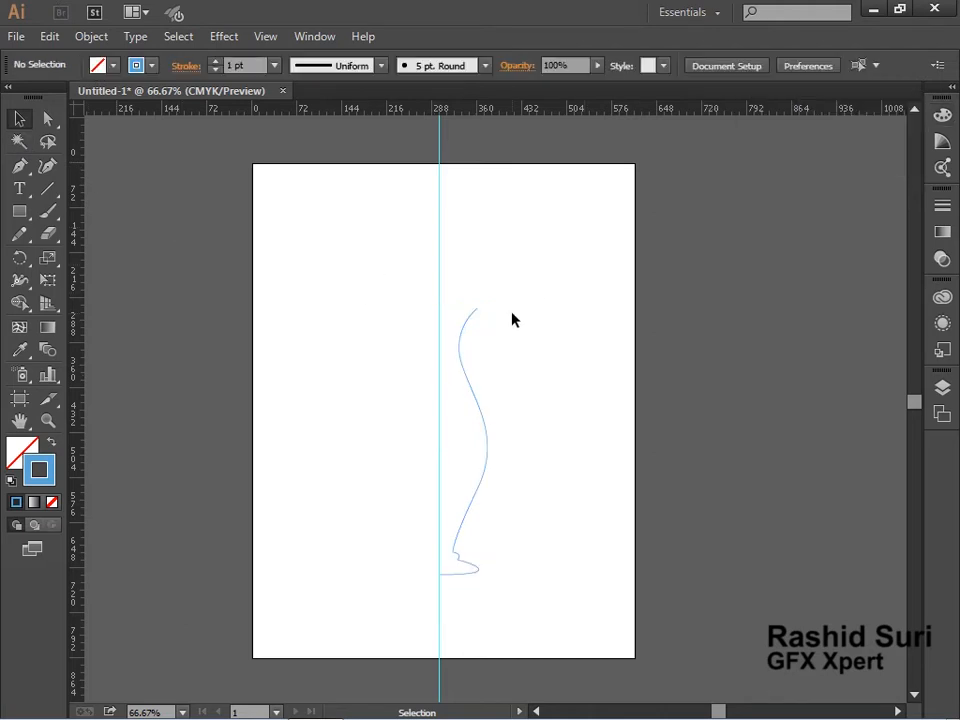
Apply a 3D Revolve effect to the profile path with Off-Axis Front position, 360° angle and preview on.
left_click_drag(460, 384, 461, 385)
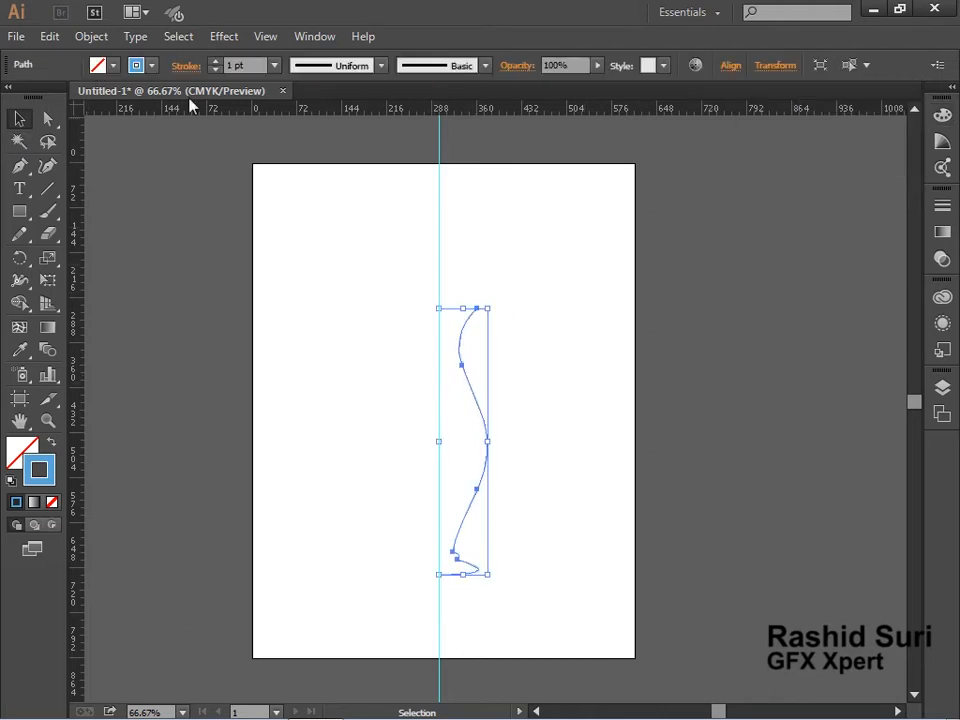
left_click(216, 40)
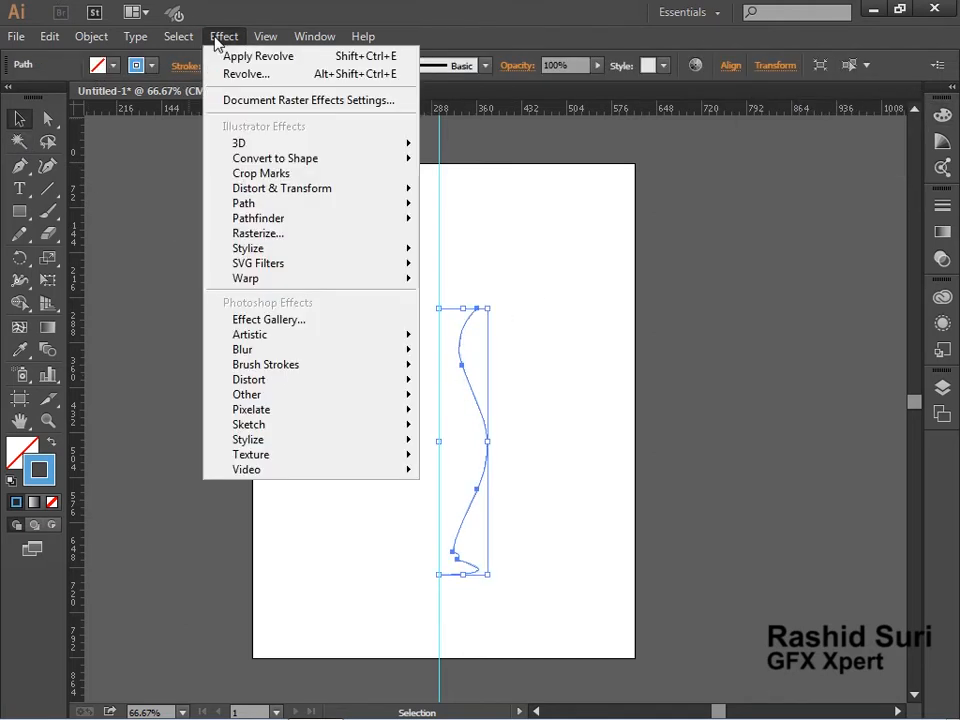
mouse_move(405, 145)
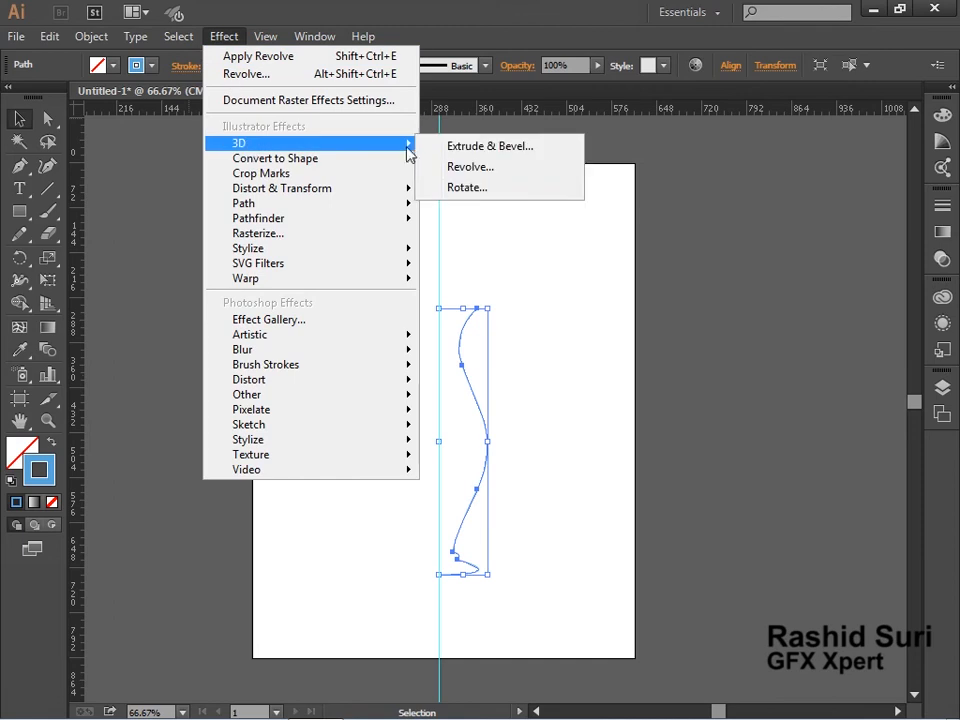
left_click(495, 168)
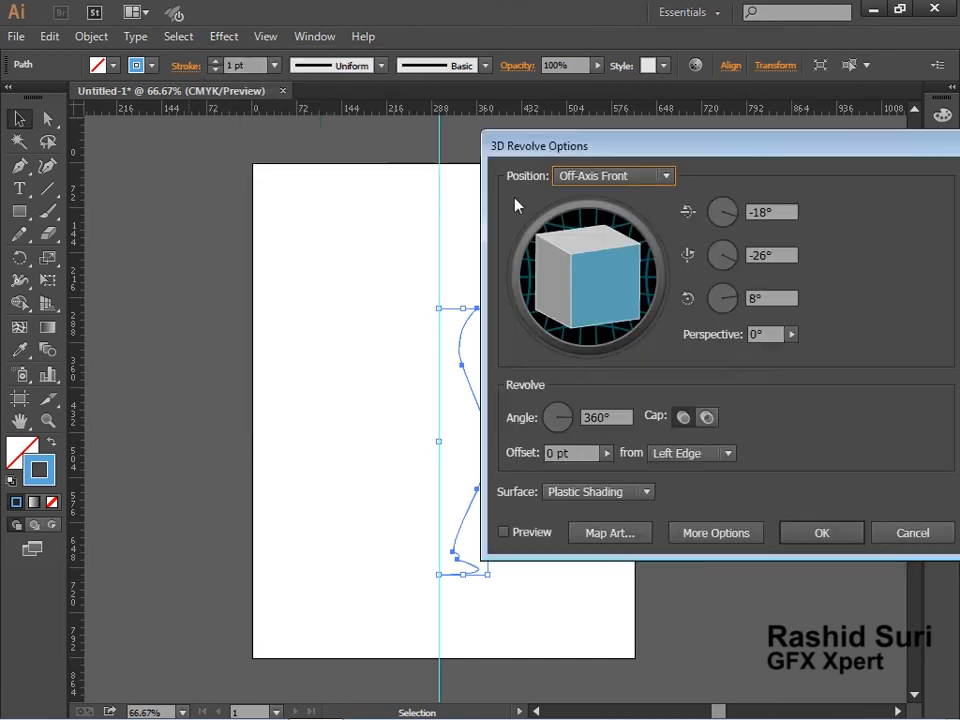
left_click(526, 537)
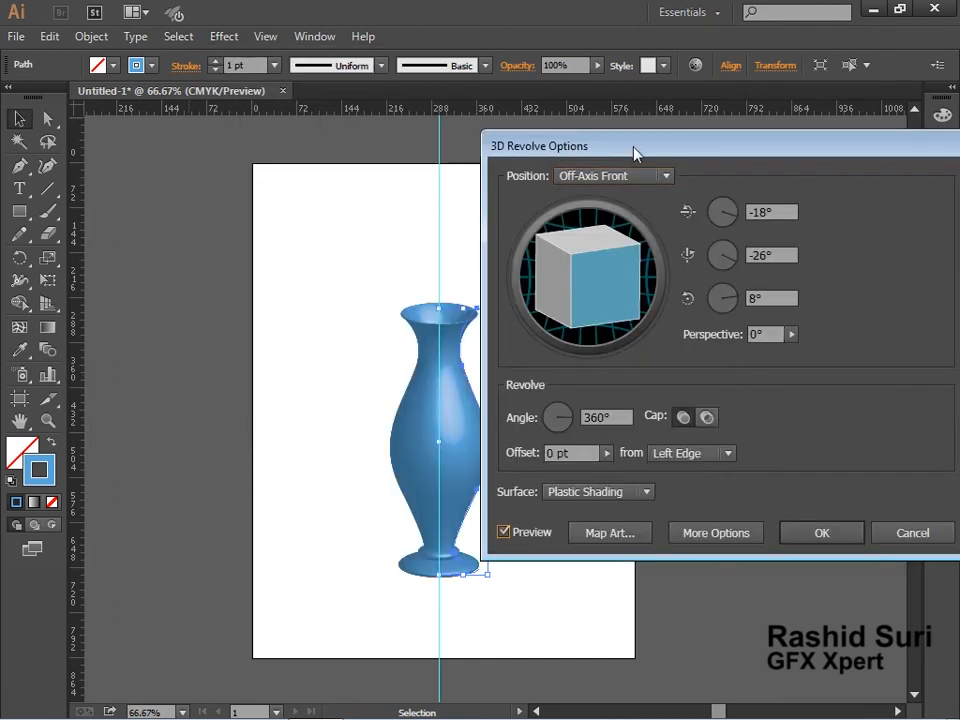
left_click_drag(635, 152, 665, 152)
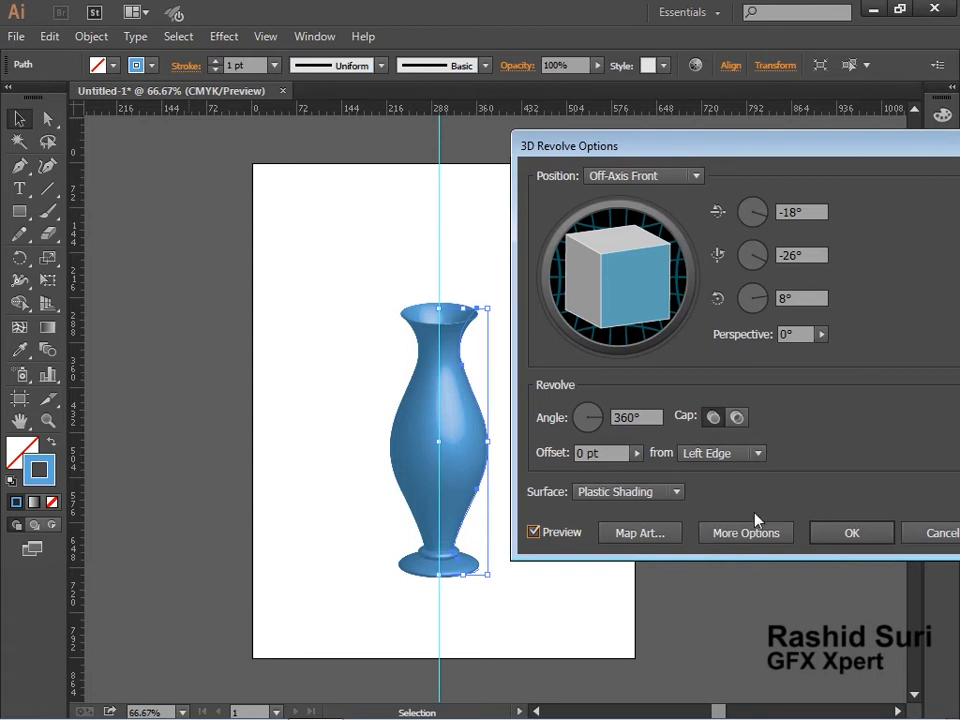
left_click(848, 536)
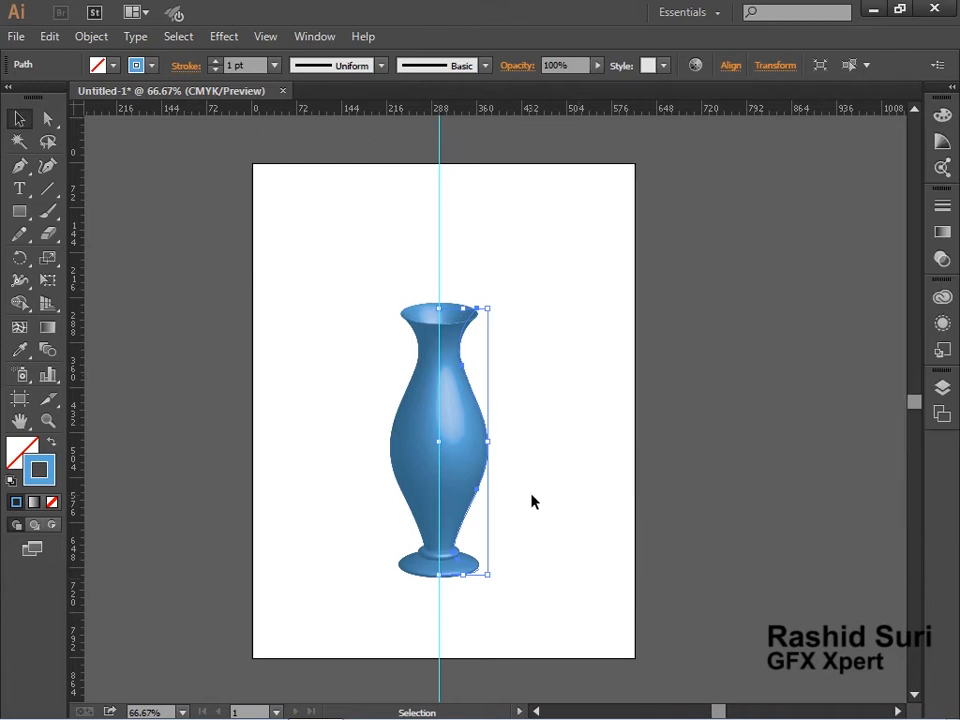
Reshape the vase's lower profile near the foot by adjusting its anchor point and handles with Direct Selection.
key("ctrl+space")
left_click_drag(328, 298, 637, 585)
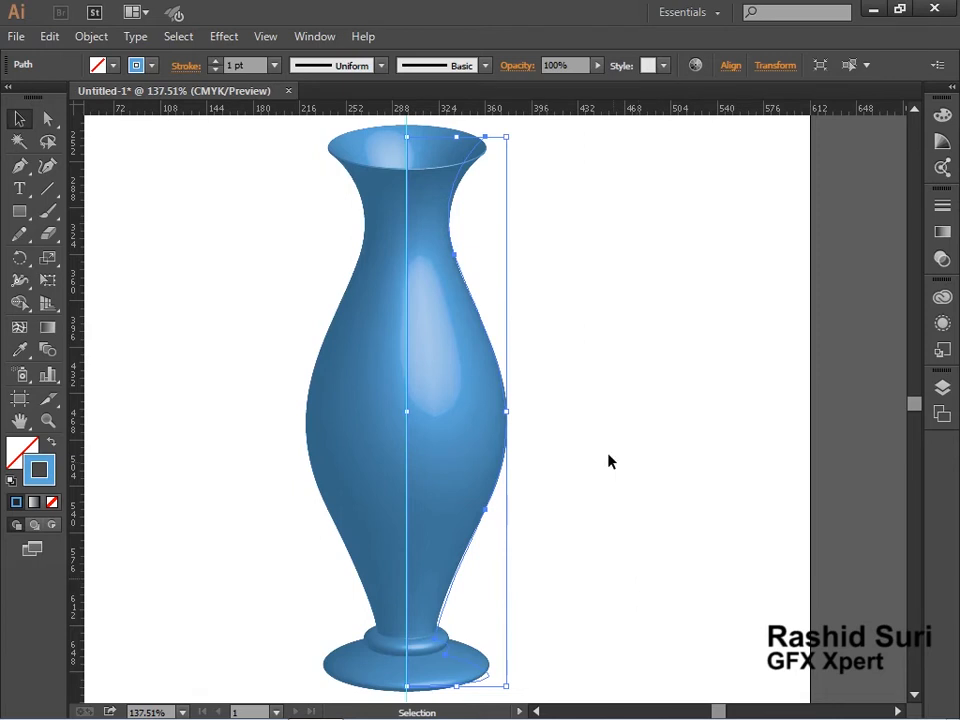
key("ctrl+alt+space")
left_click(512, 324)
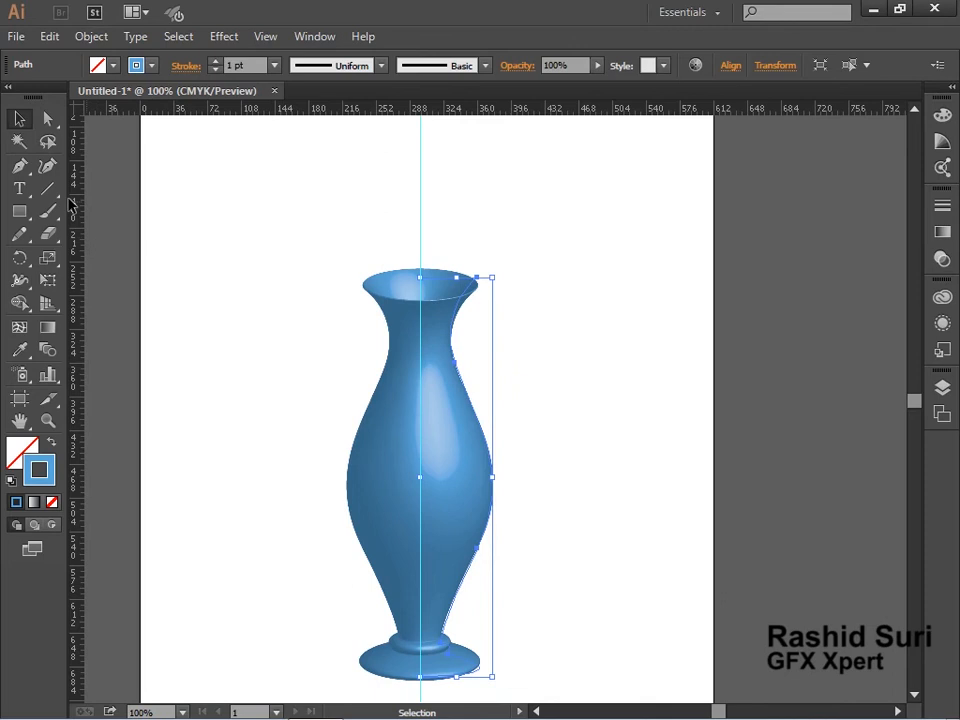
left_click(48, 119)
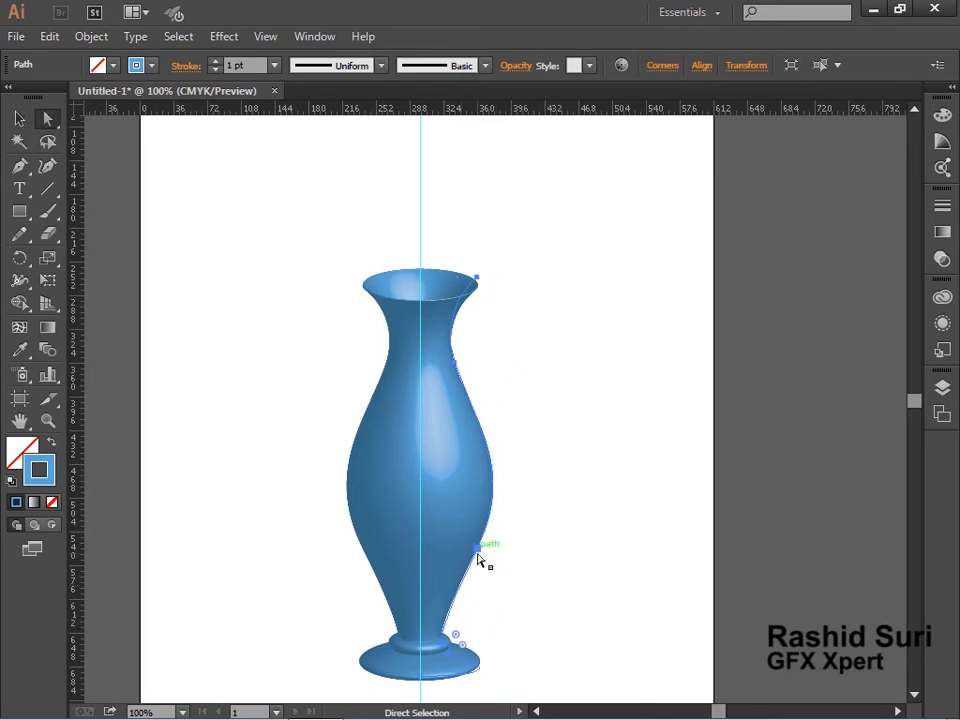
left_click_drag(478, 560, 493, 561)
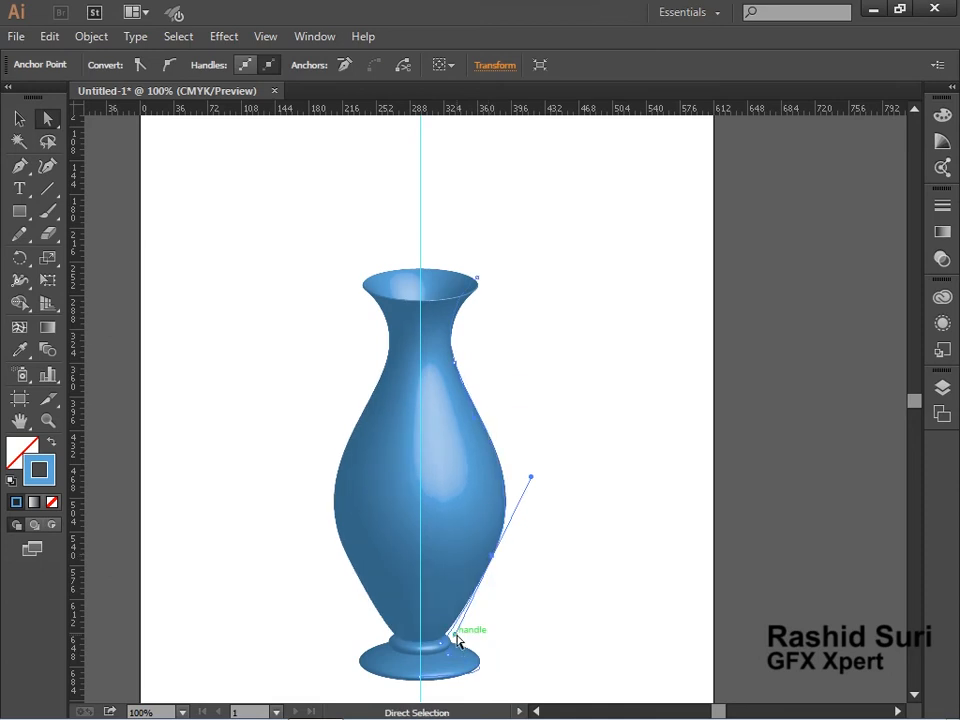
mouse_move(455, 634)
left_mouse_down()
mouse_move(452, 608)
mouse_move(457, 638)
left_mouse_up()
left_click(447, 664)
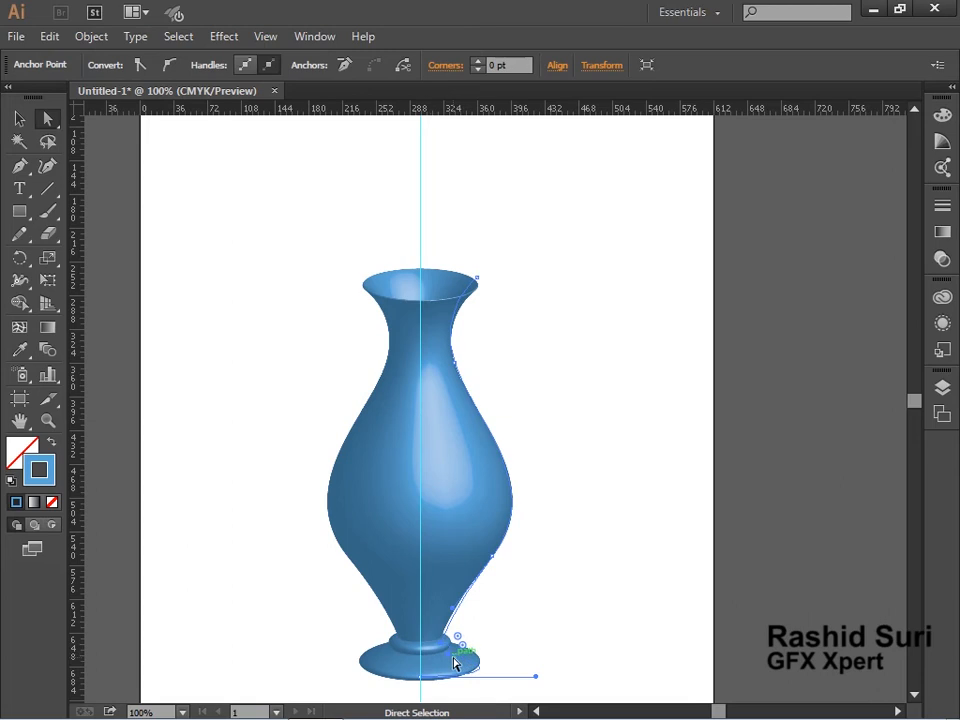
left_click_drag(454, 662, 455, 664)
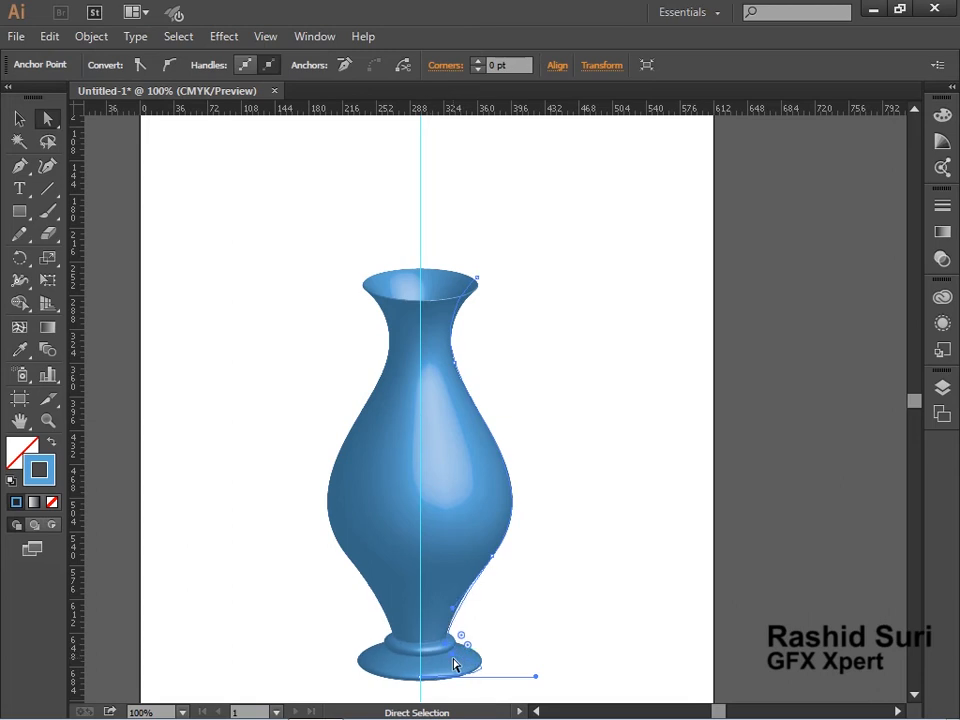
Pull the lower body curve's handle outward to make the vase belly wider.
key("ctrl+space")
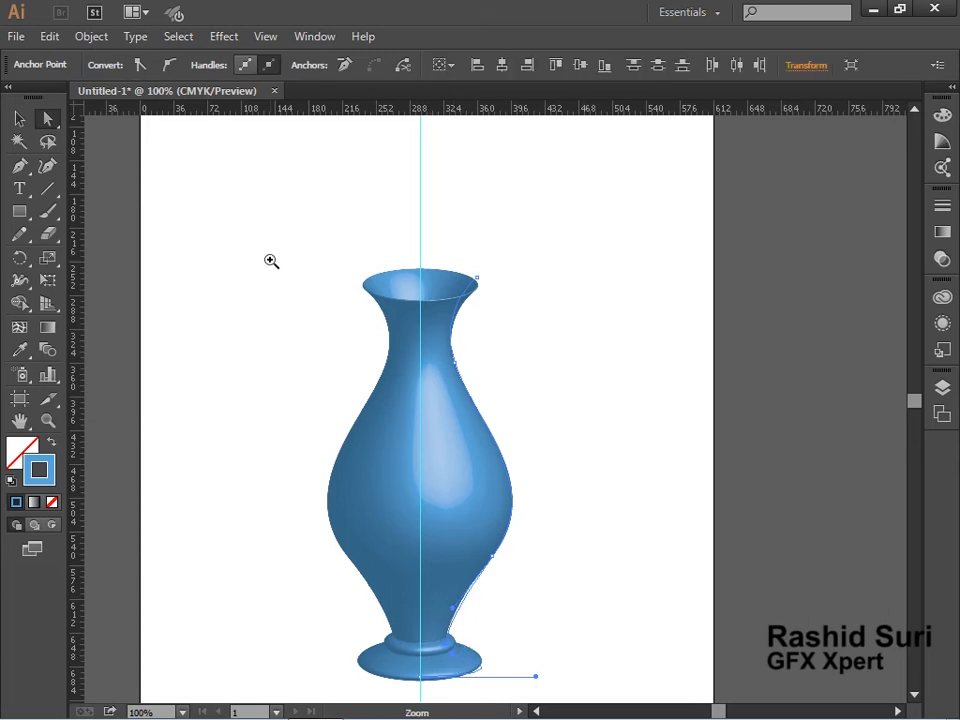
left_click_drag(271, 259, 622, 552)
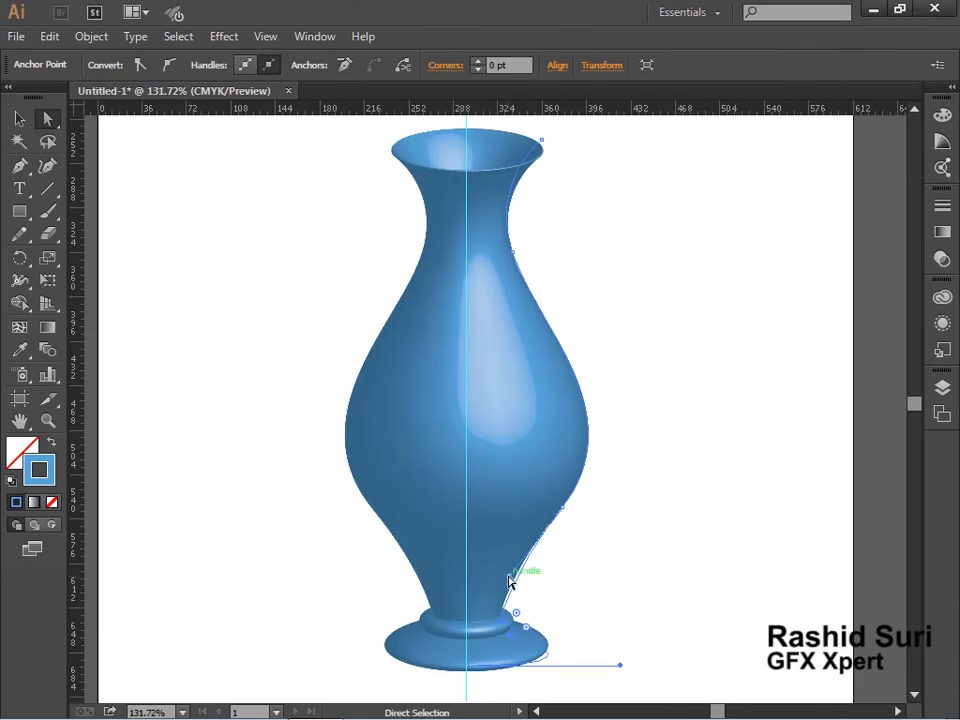
mouse_move(510, 575)
left_mouse_down()
mouse_move(536, 568)
mouse_move(528, 569)
left_mouse_up()
Adjust the upper profile anchor and handle to widen the vase's neck and mouth.
left_click_drag(610, 394, 601, 511)
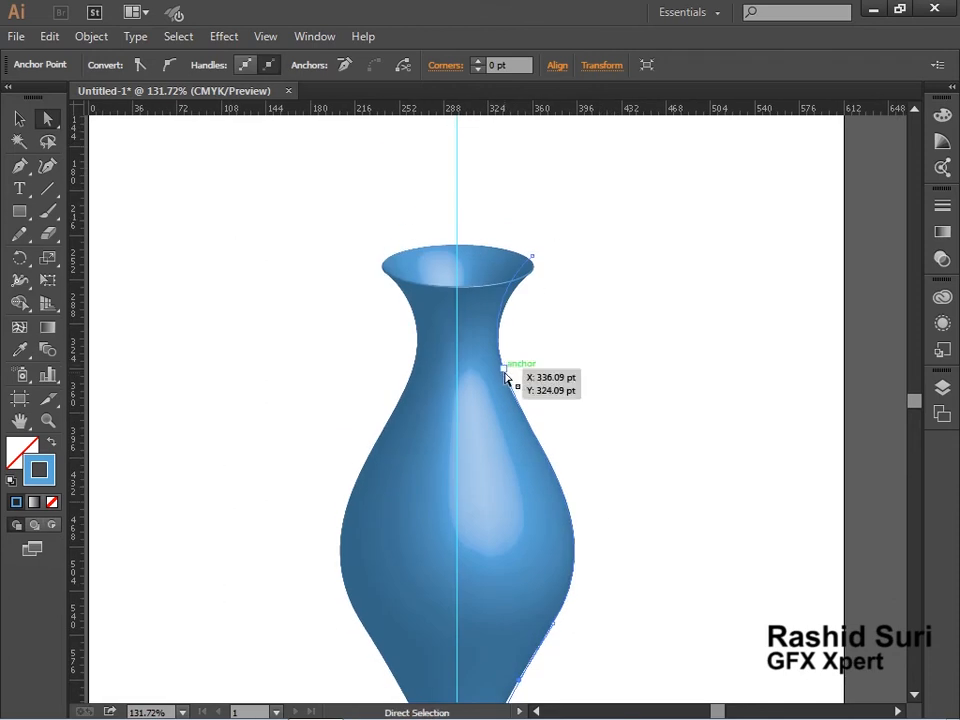
left_click_drag(565, 214, 521, 372)
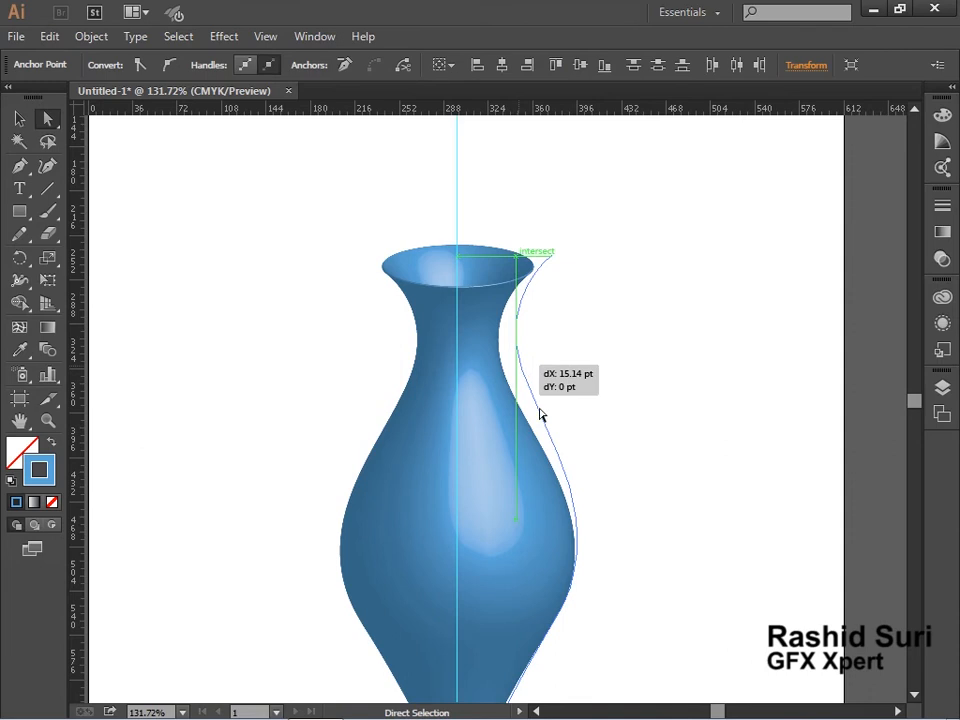
left_click(642, 435)
left_click_drag(482, 647, 473, 562)
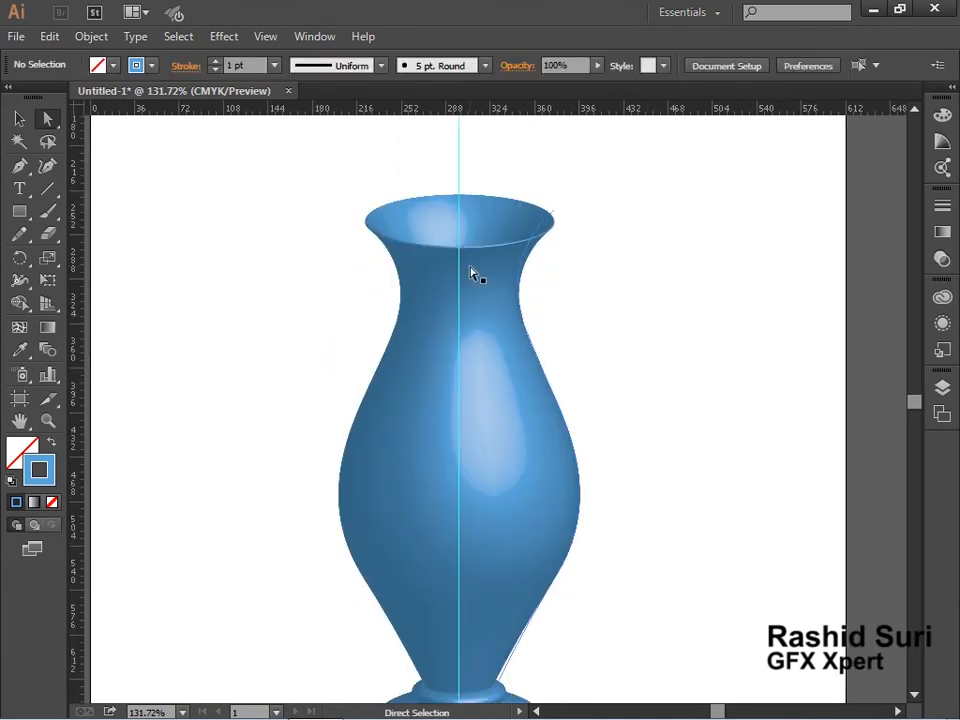
Try to add a lip to the vase's mouth rim by extending the profile path with new Pen anchors.
mouse_move(508, 416)
left_mouse_down()
mouse_move(523, 366)
mouse_move(518, 411)
left_mouse_up()
left_click_drag(357, 161, 741, 325)
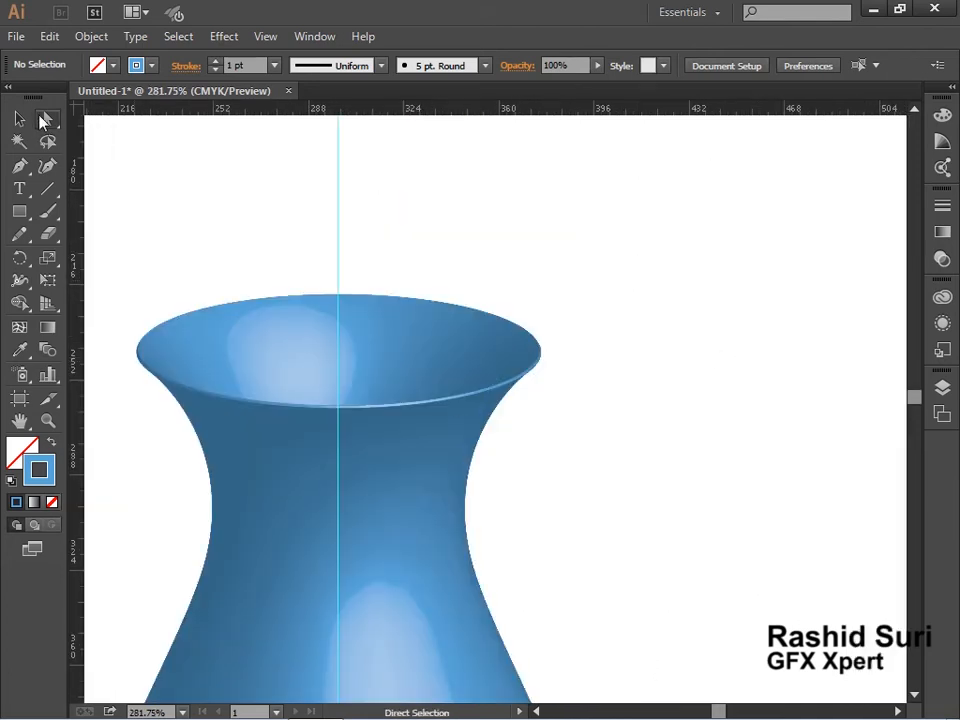
key("t")
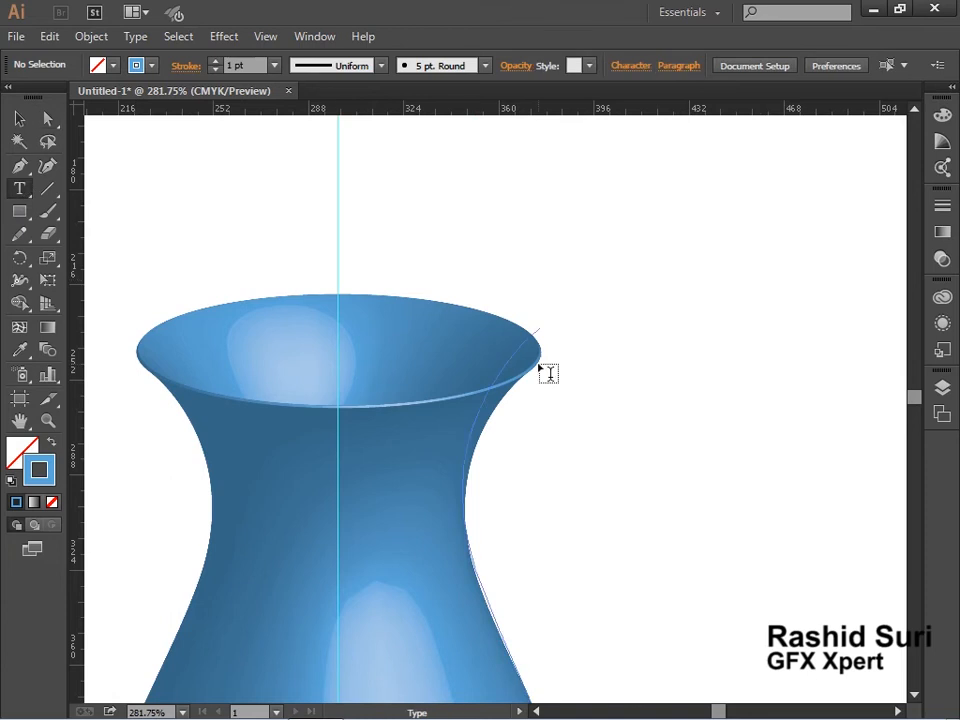
left_click(20, 166)
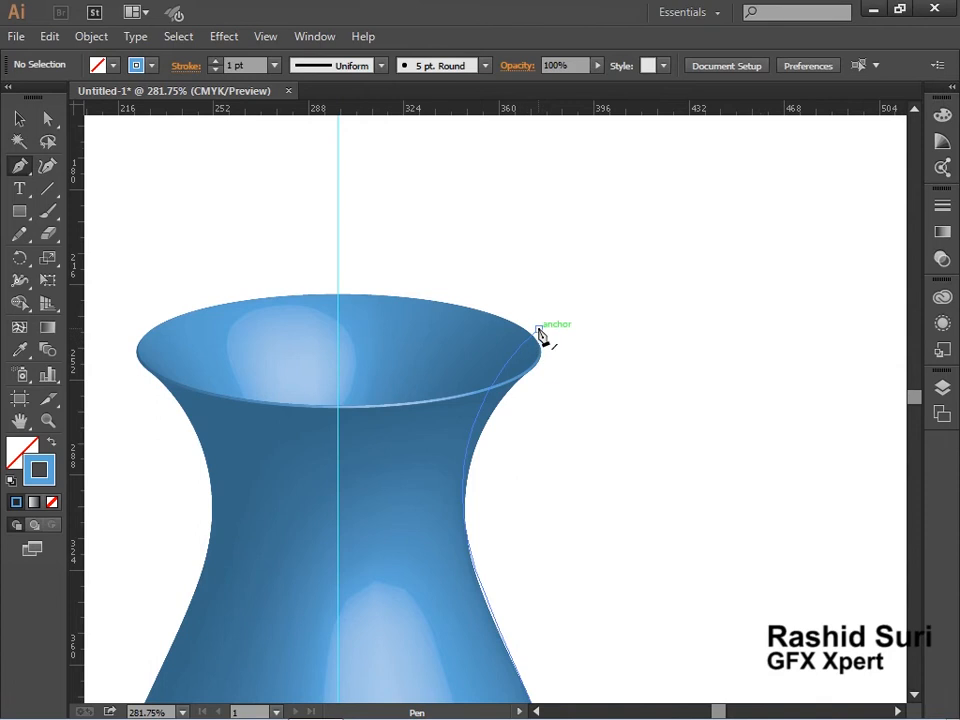
mouse_move(540, 334)
left_mouse_down()
mouse_move(548, 342)
mouse_move(540, 354)
left_mouse_up()
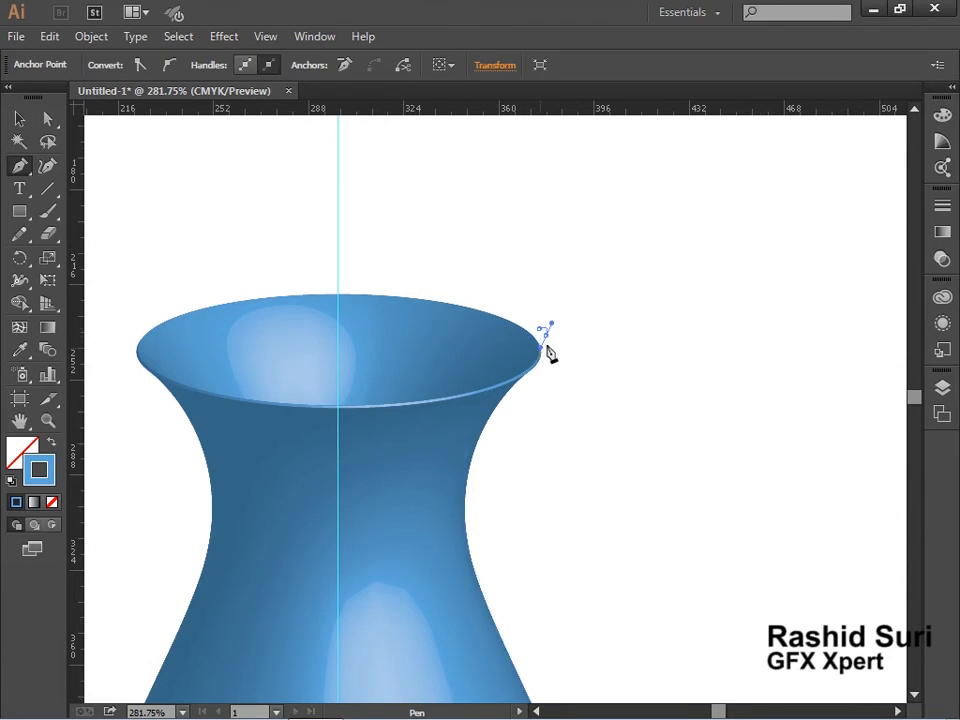
left_click_drag(547, 344, 537, 426)
left_click_drag(538, 427, 512, 418)
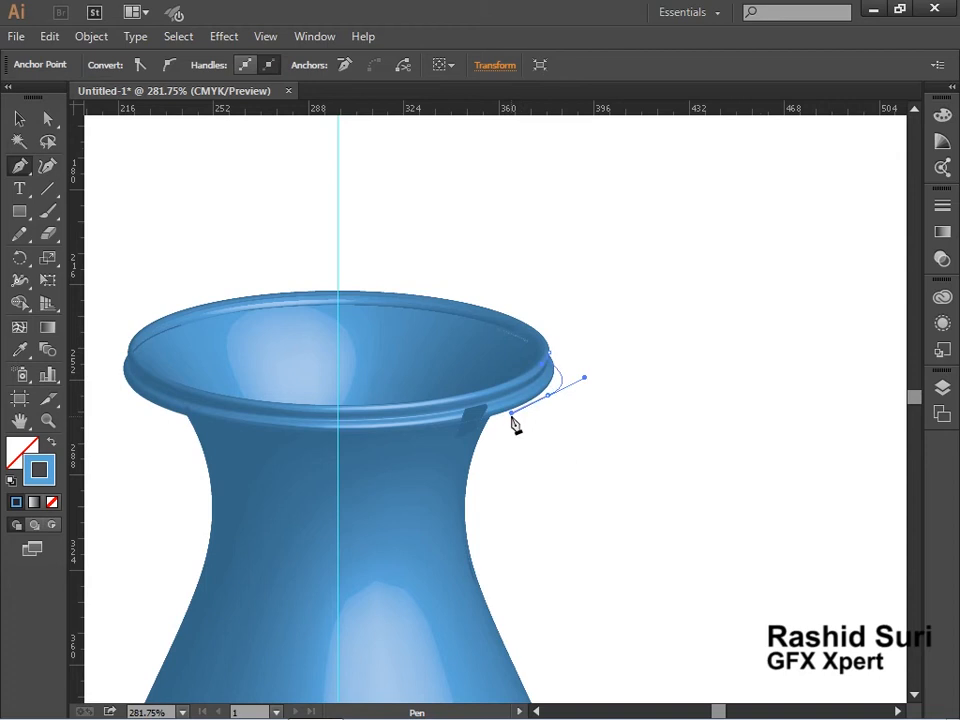
Undo the rim lip edits on the vase profile.
left_click(20, 118)
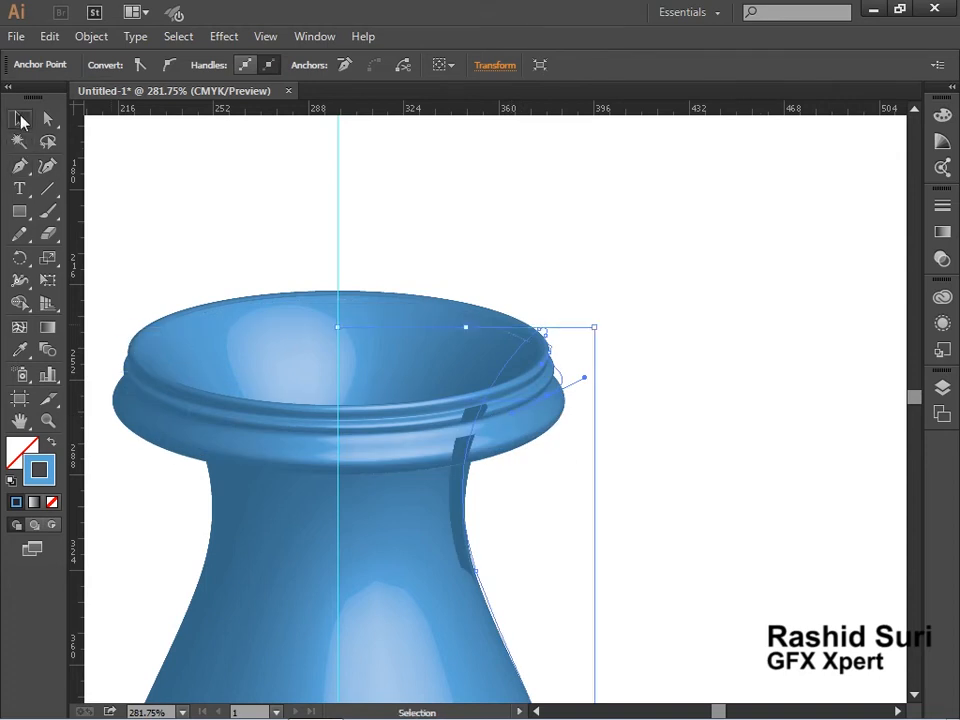
left_click(656, 529)
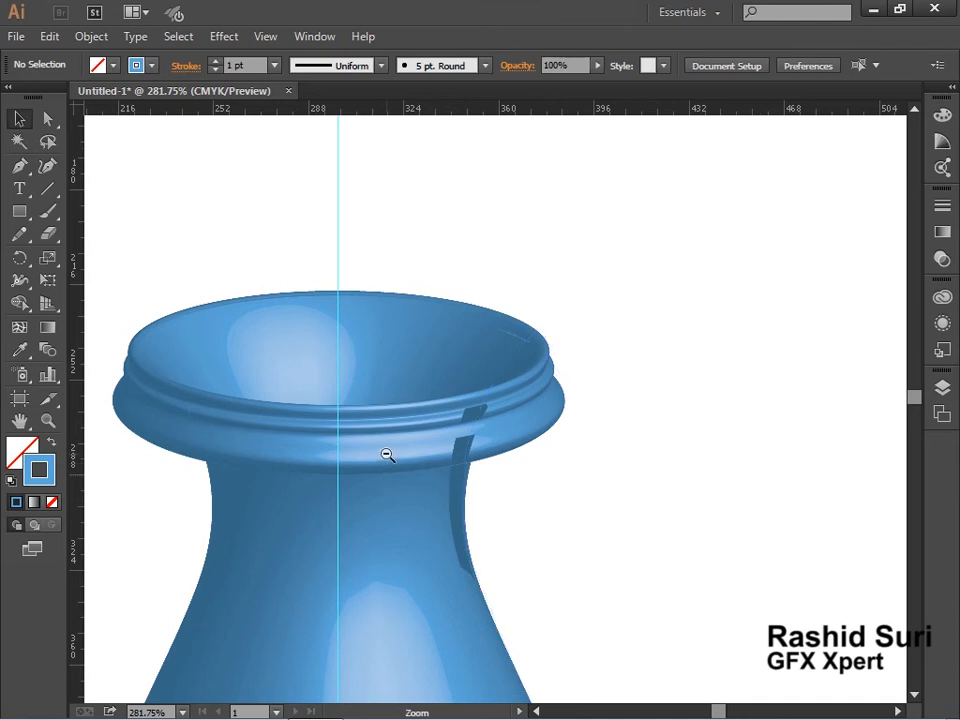
left_click(463, 517, "ctrl+alt")
left_click(463, 517, "ctrl+alt")
left_click(463, 516, "ctrl+alt")
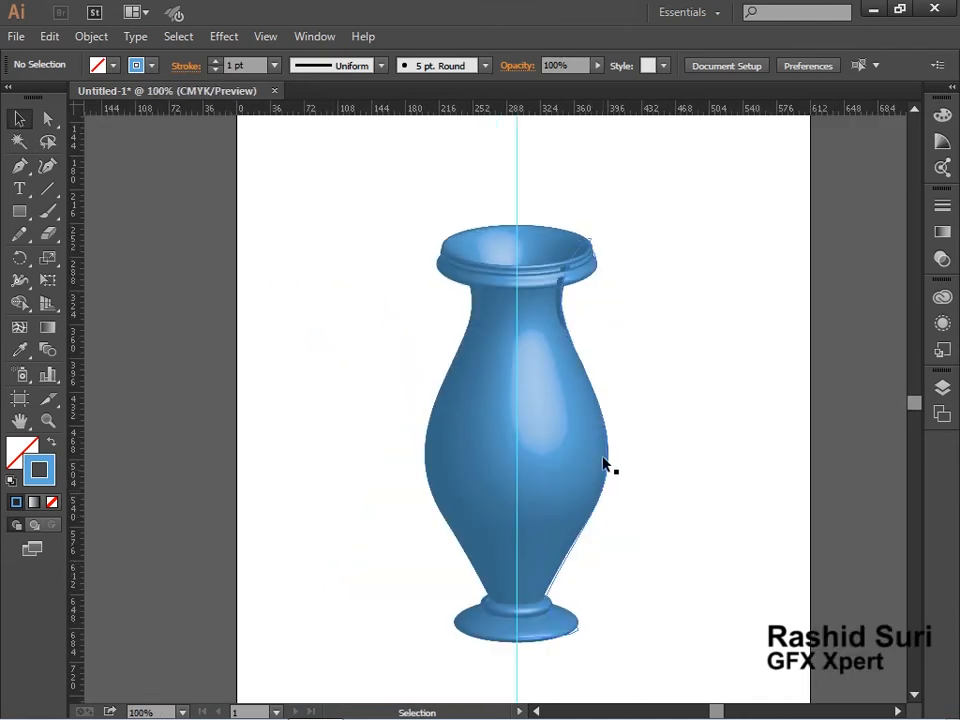
left_click_drag(571, 427, 563, 440)
left_click(630, 439)
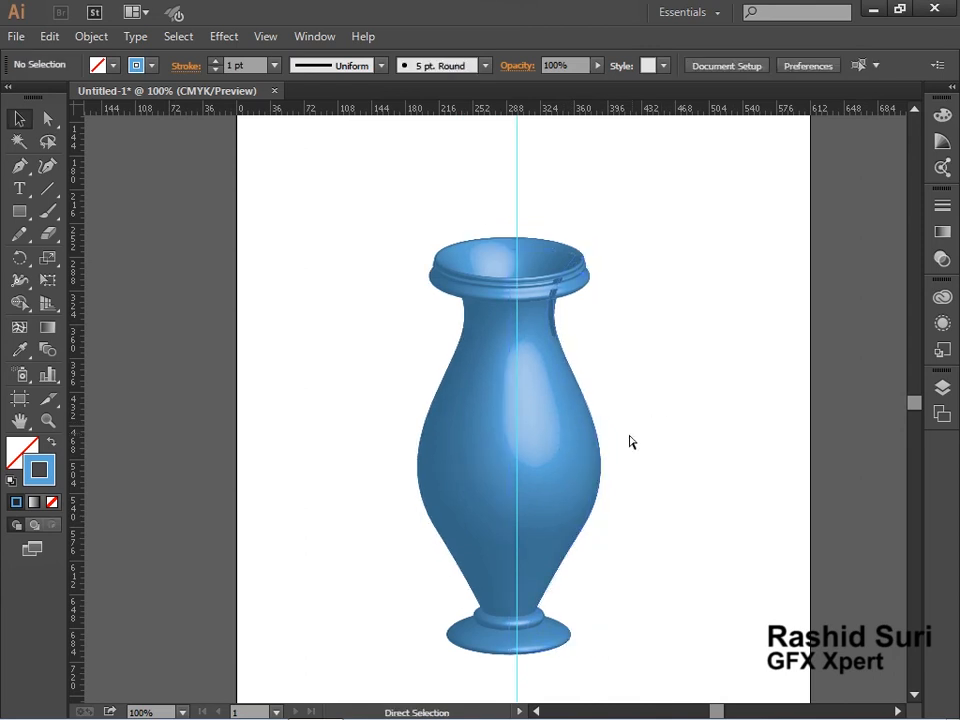
key("ctrl+z")
key("ctrl+z")
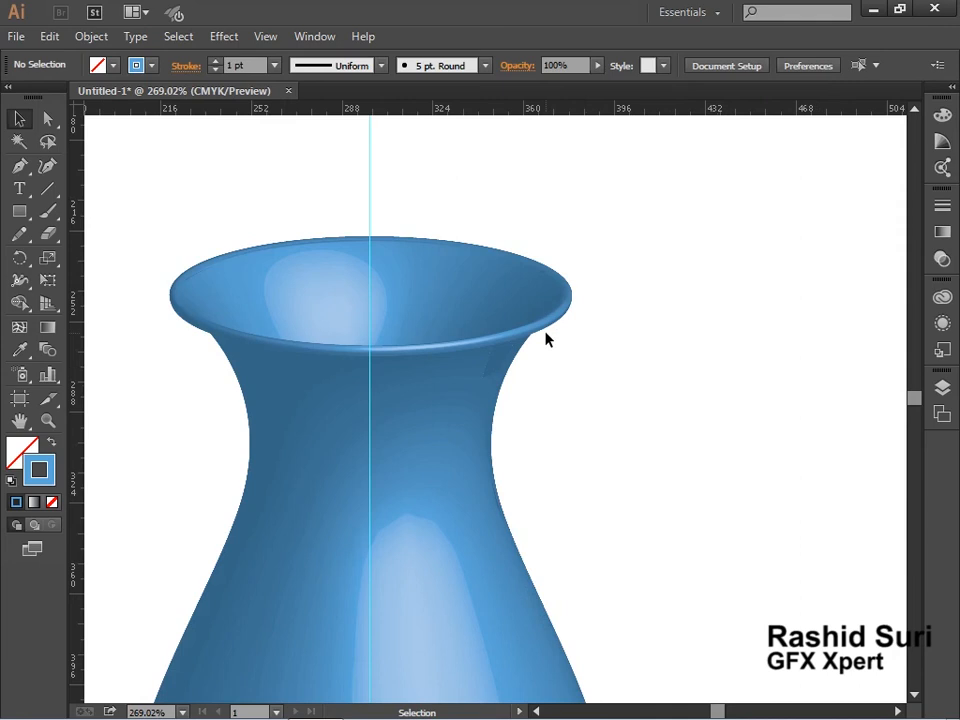
Examine the vase body's shading and edges up close.
key("space")
left_click_drag(553, 495, 588, 275)
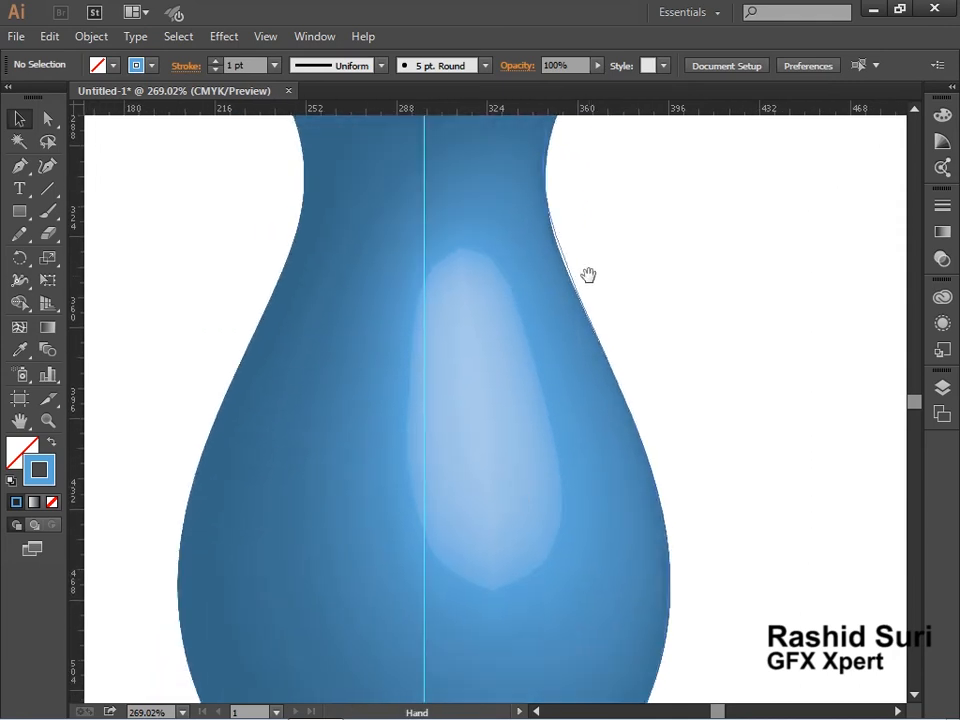
left_click_drag(525, 508, 553, 421)
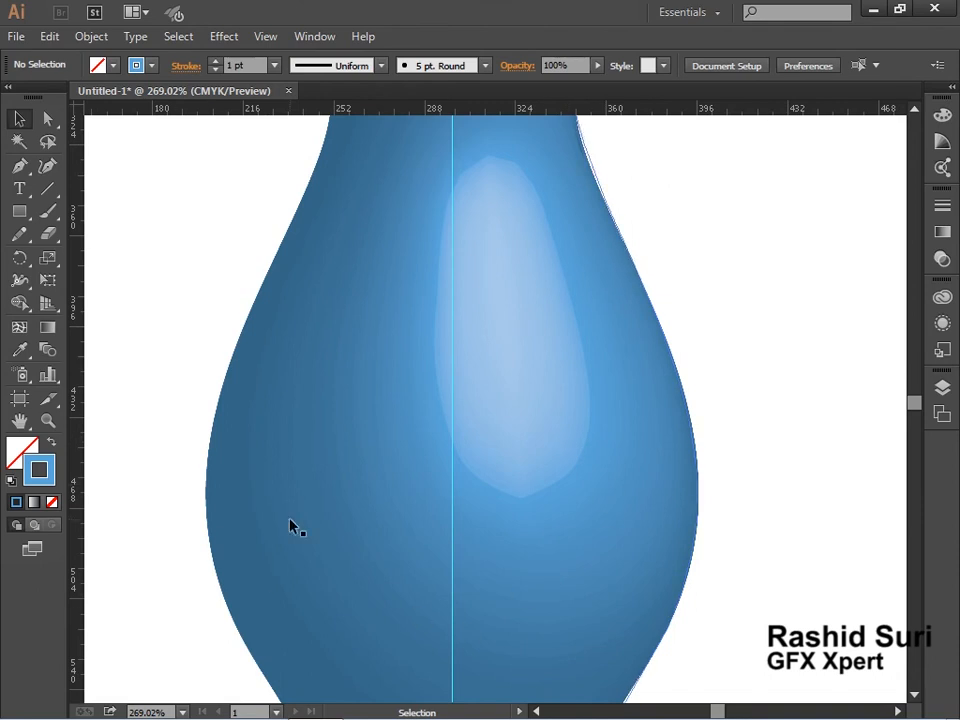
left_click(590, 476)
key("alt+space")
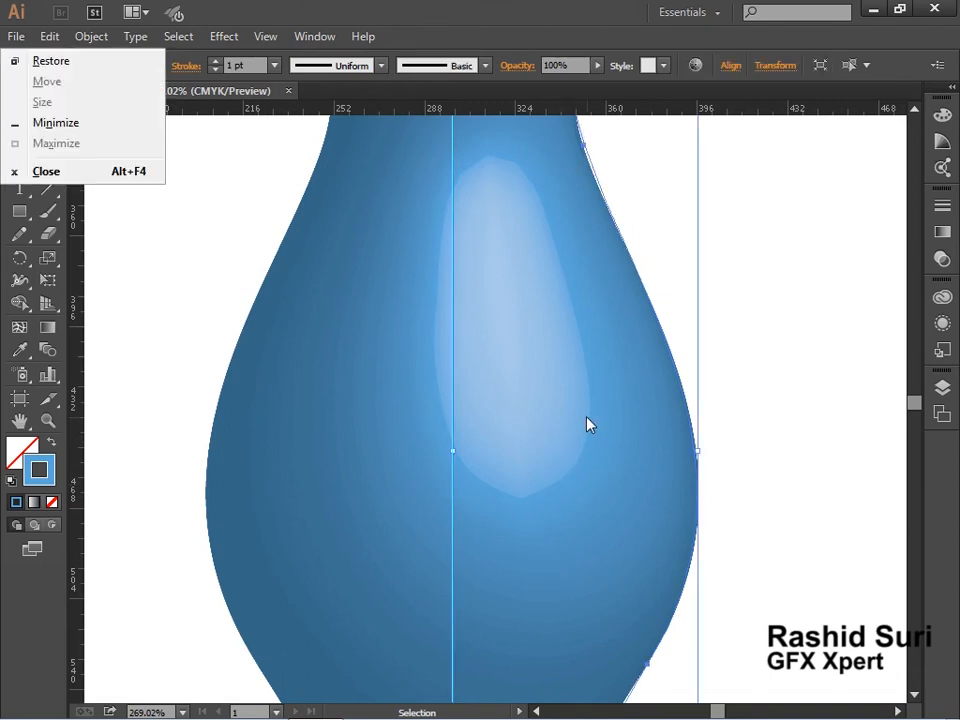
key("Escape")
left_click(586, 417, "ctrl+alt")
left_click(563, 424, "ctrl+alt")
left_click(429, 393, "ctrl+alt")
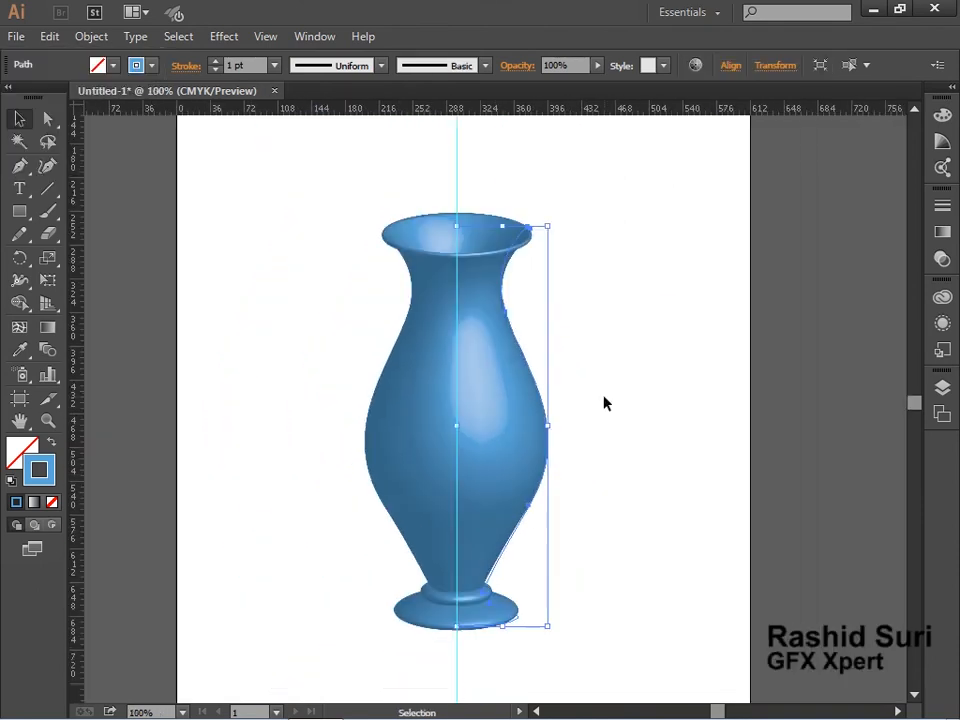
Open the vase's 3D Revolve effect from Appearance and set Blend Steps to 256 under More Options.
left_click(942, 323)
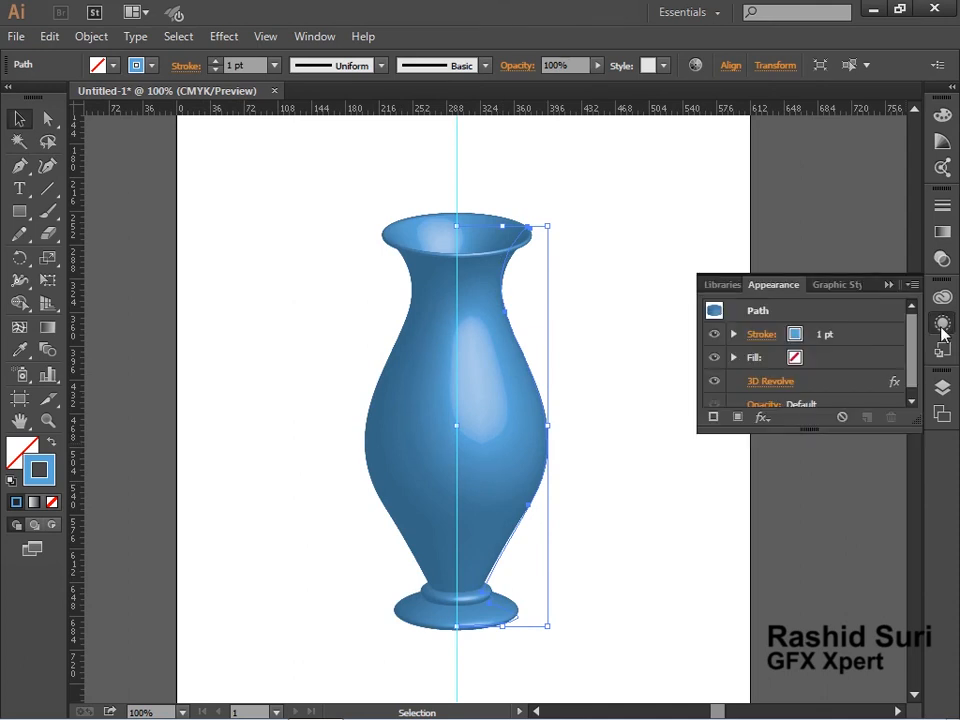
left_click(312, 40)
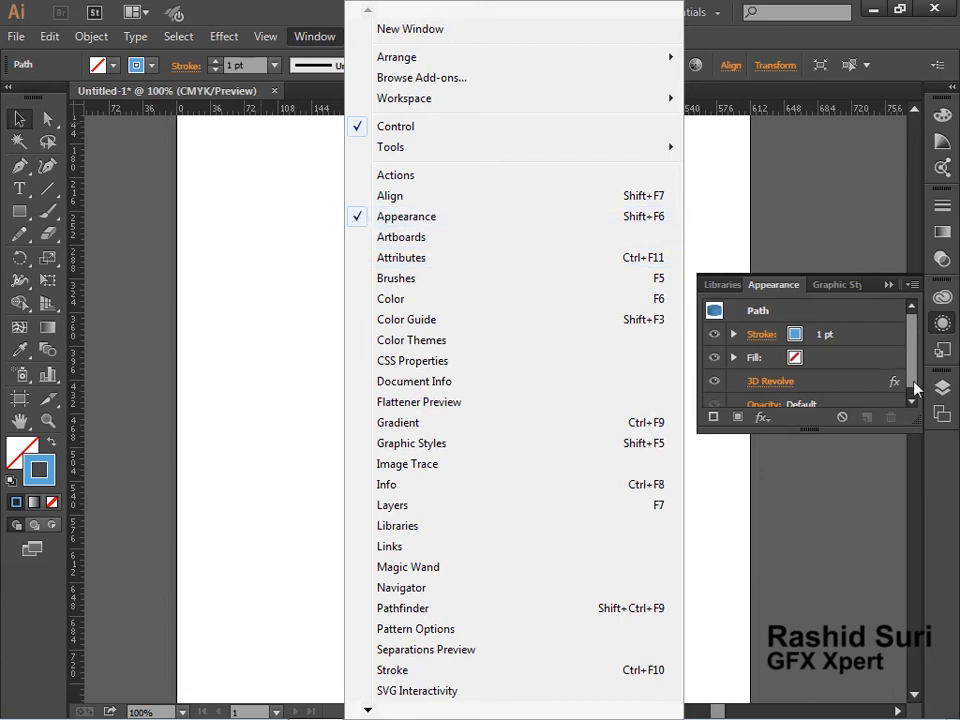
left_click(843, 390)
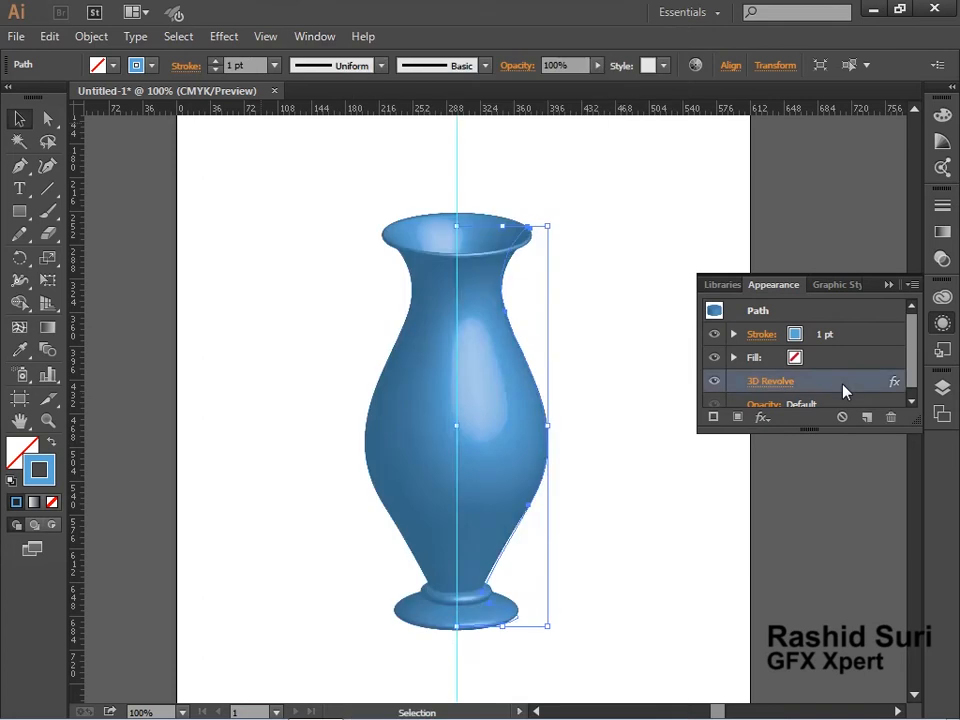
double_click(843, 390)
left_click(538, 533)
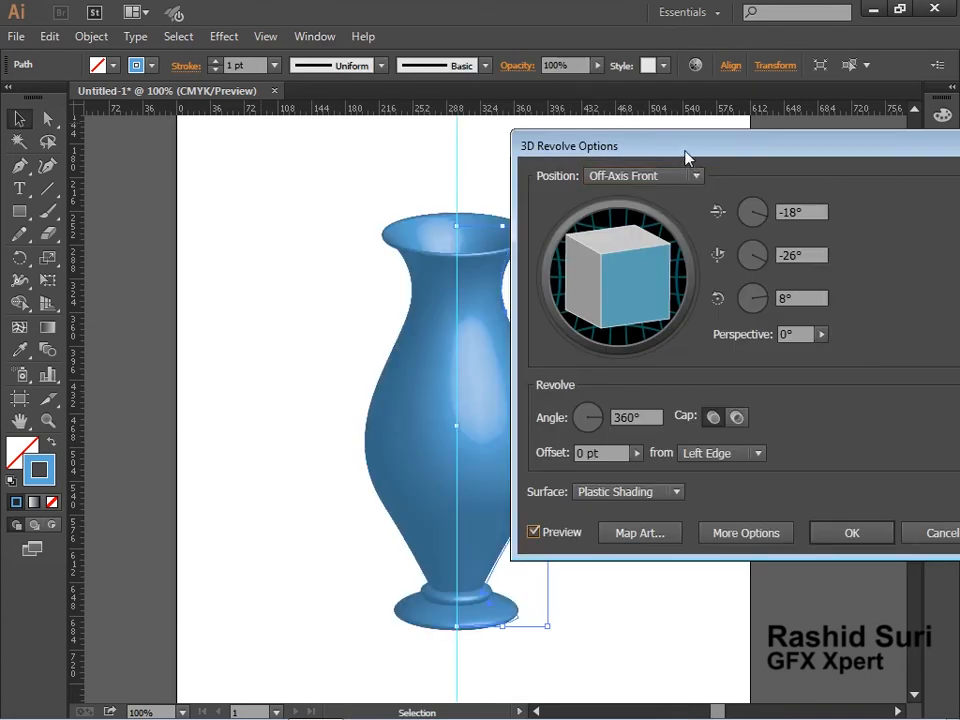
left_click_drag(686, 150, 690, 113)
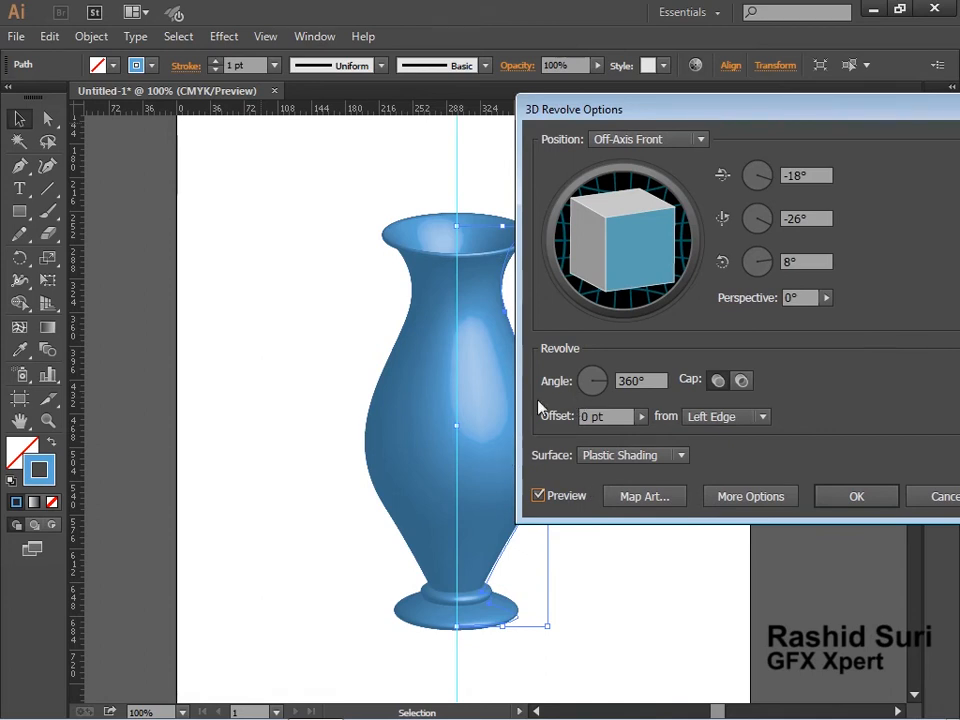
left_click_drag(760, 121, 710, 87)
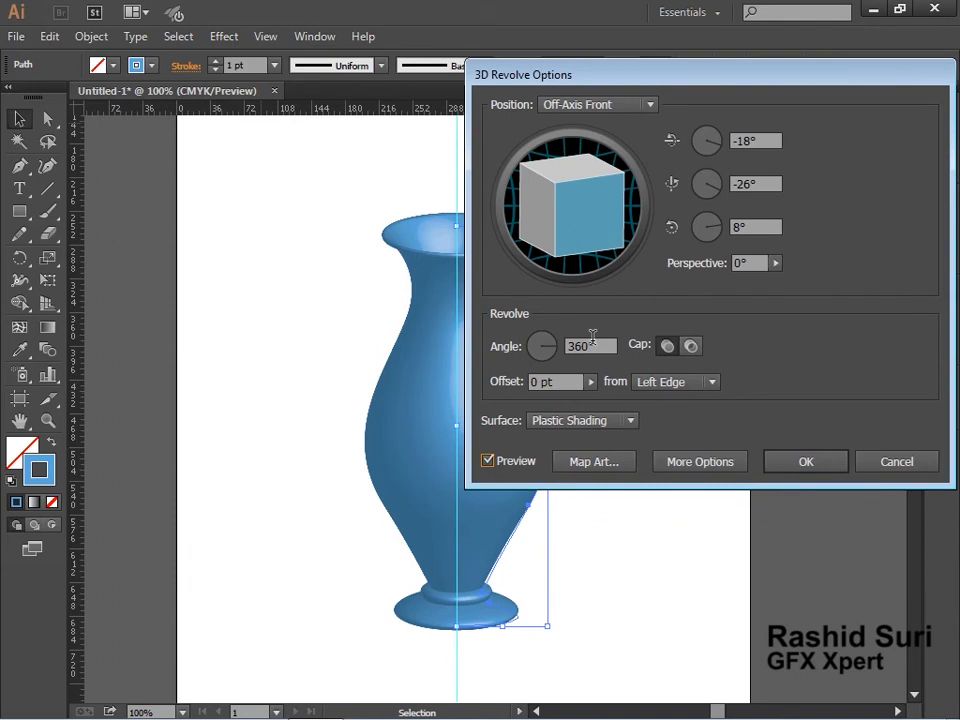
left_click(700, 462)
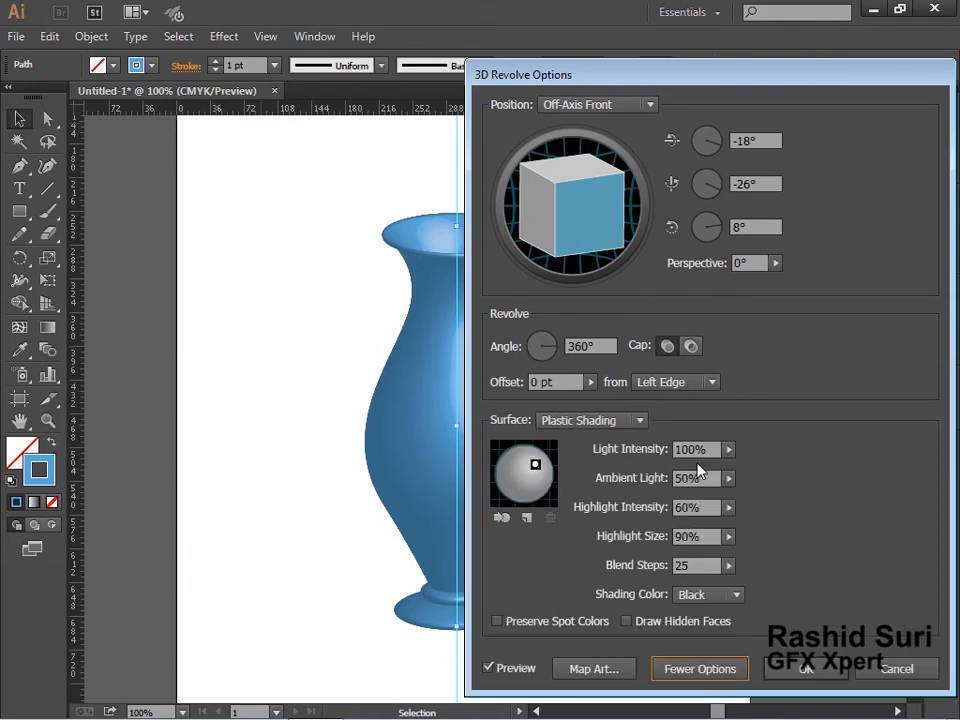
left_click(687, 563)
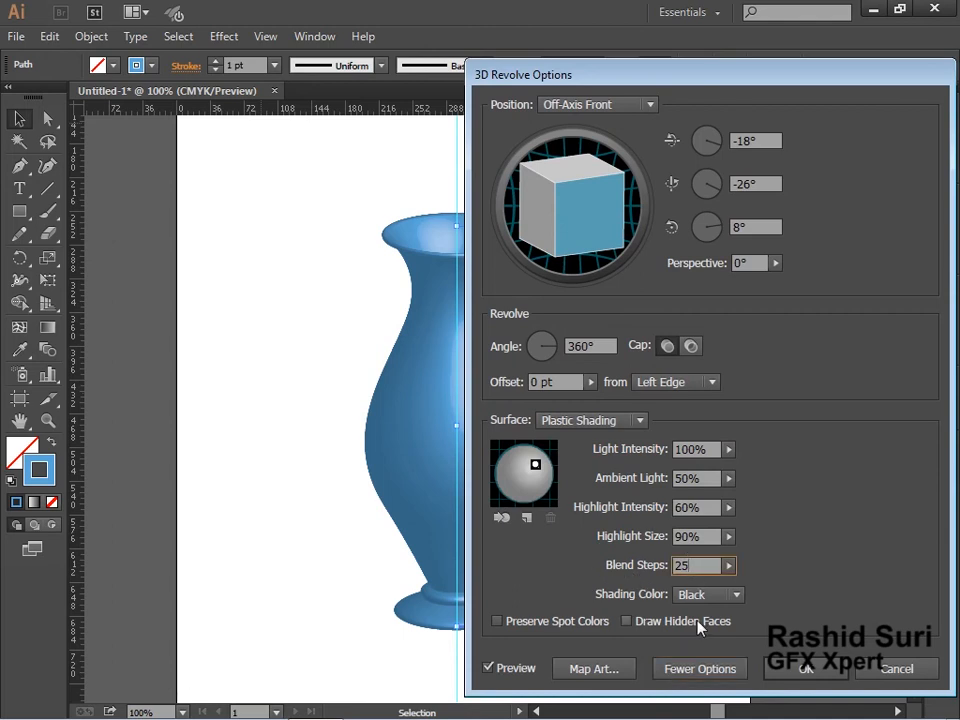
type("6")
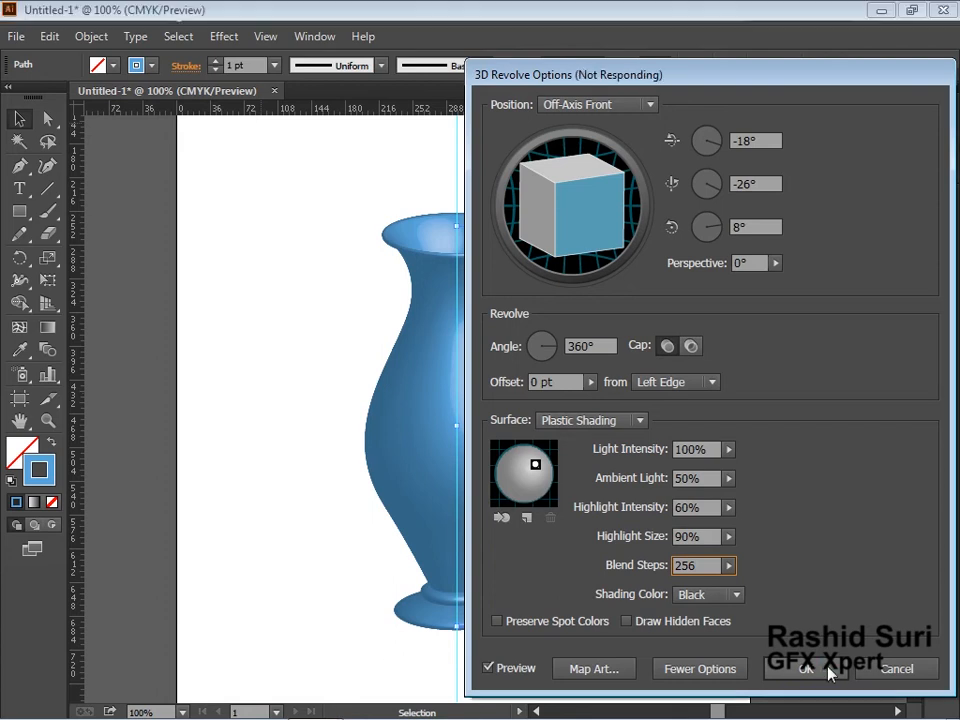
key("z")
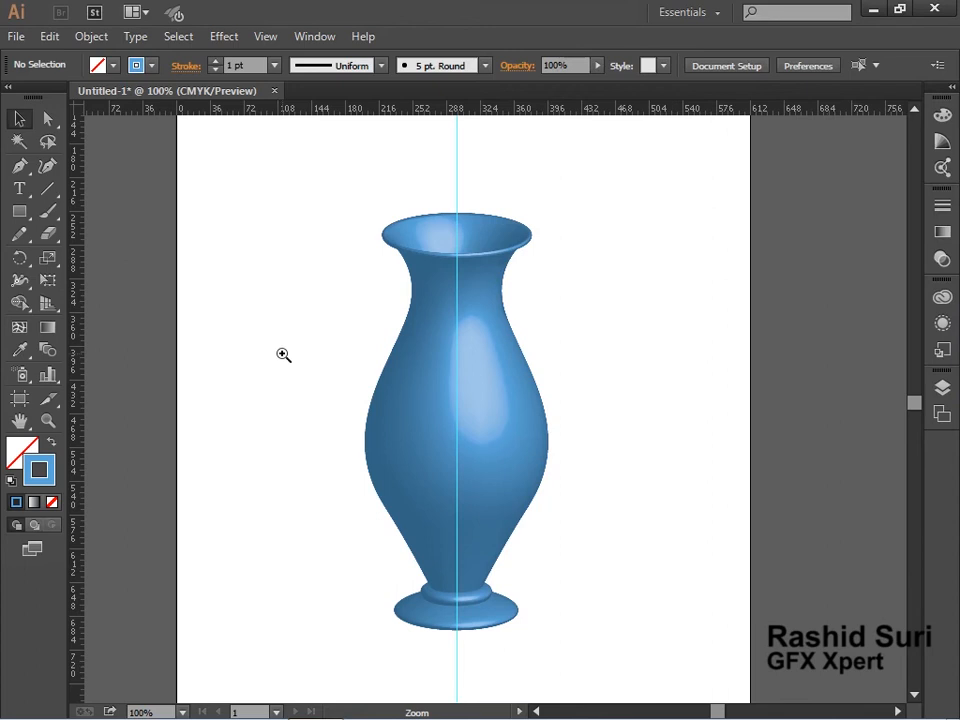
Inspect the smoothed vase shading at different zoom levels.
left_click_drag(284, 355, 699, 581)
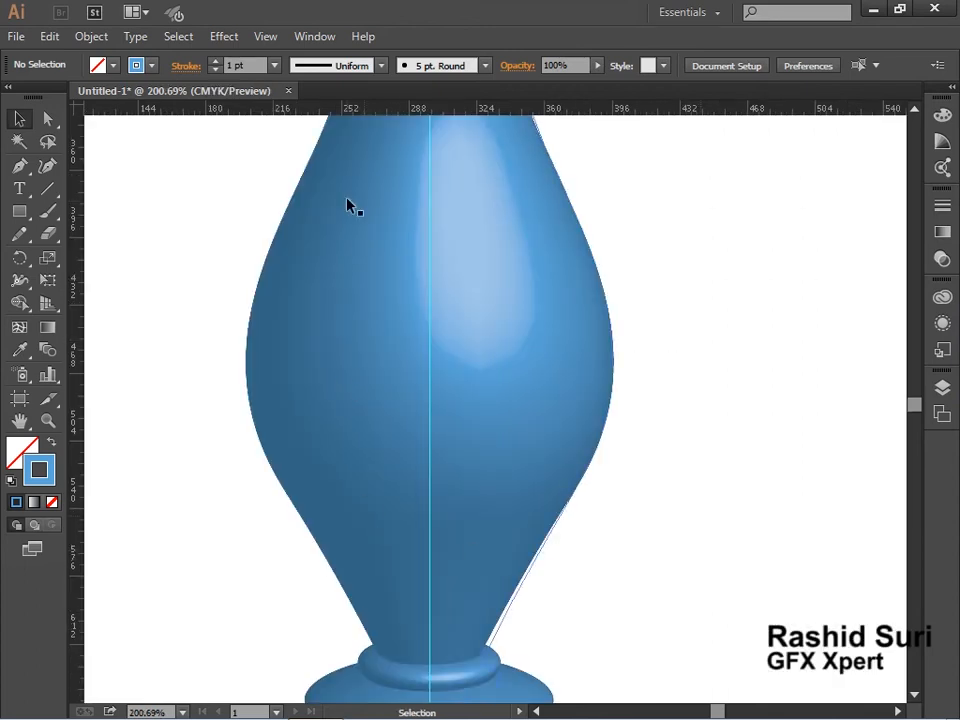
key("z")
left_click(482, 279, "alt")
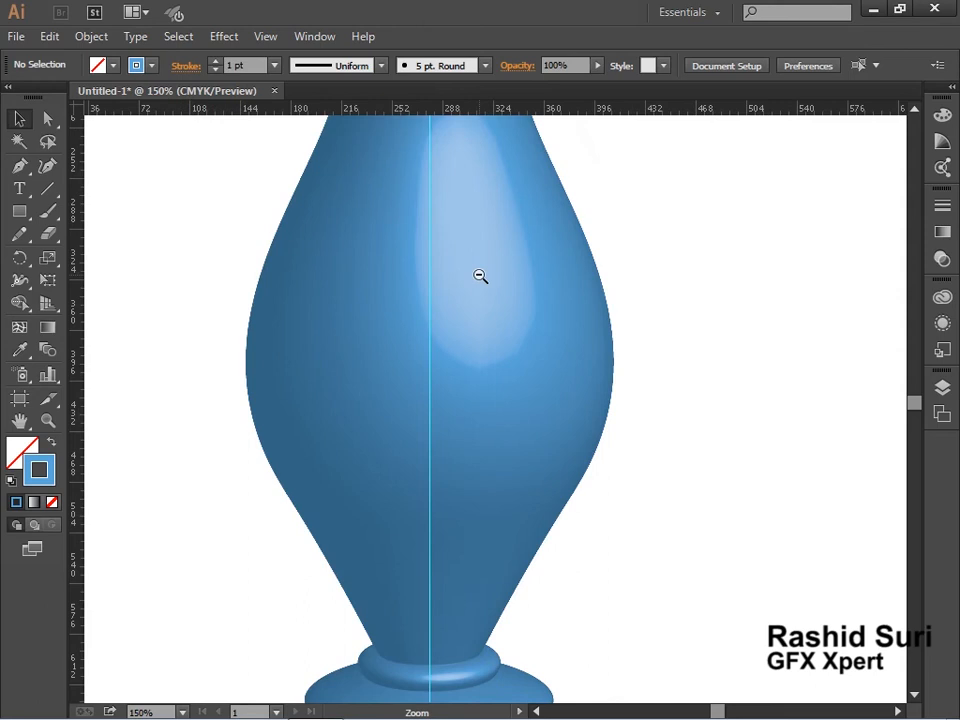
left_click(471, 394, "alt")
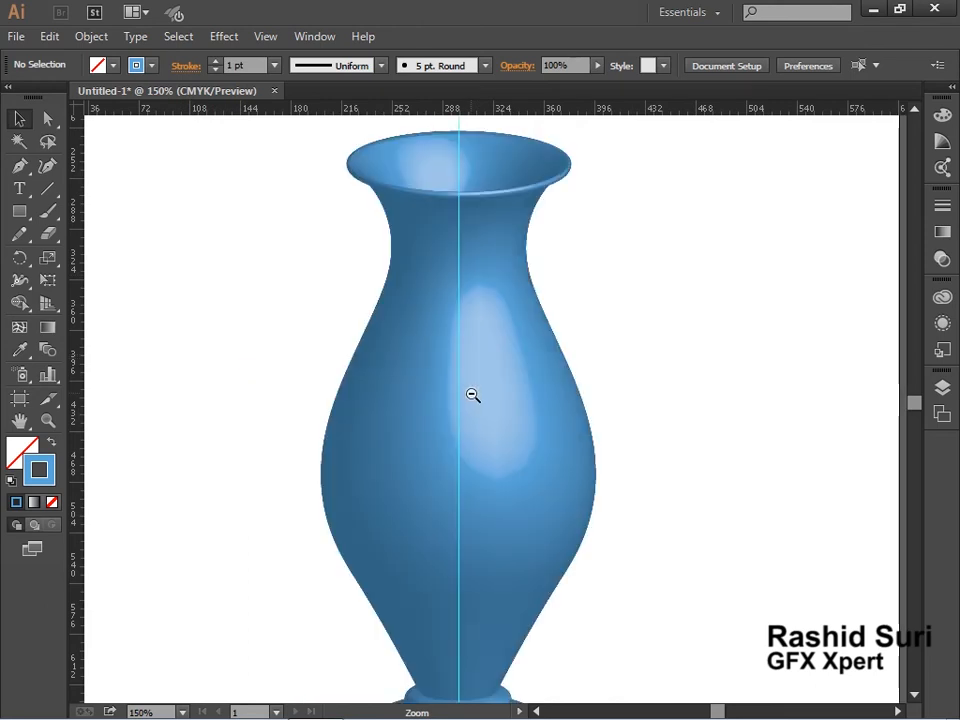
key("v")
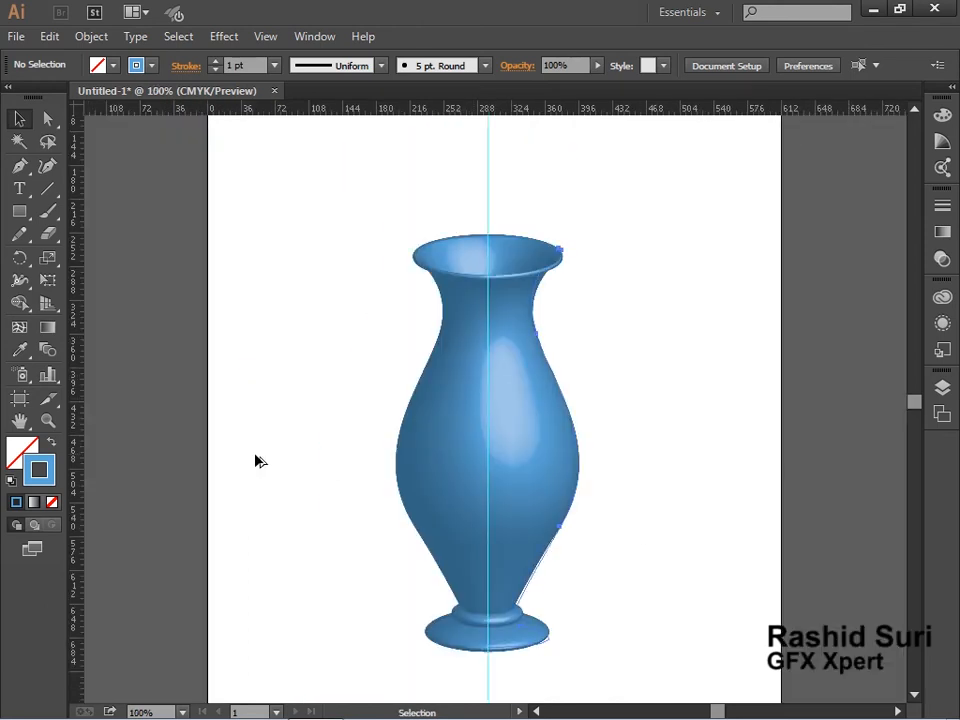
Duplicate the vase to its left and give the copy a beige fill color.
left_click_drag(255, 454, 258, 462)
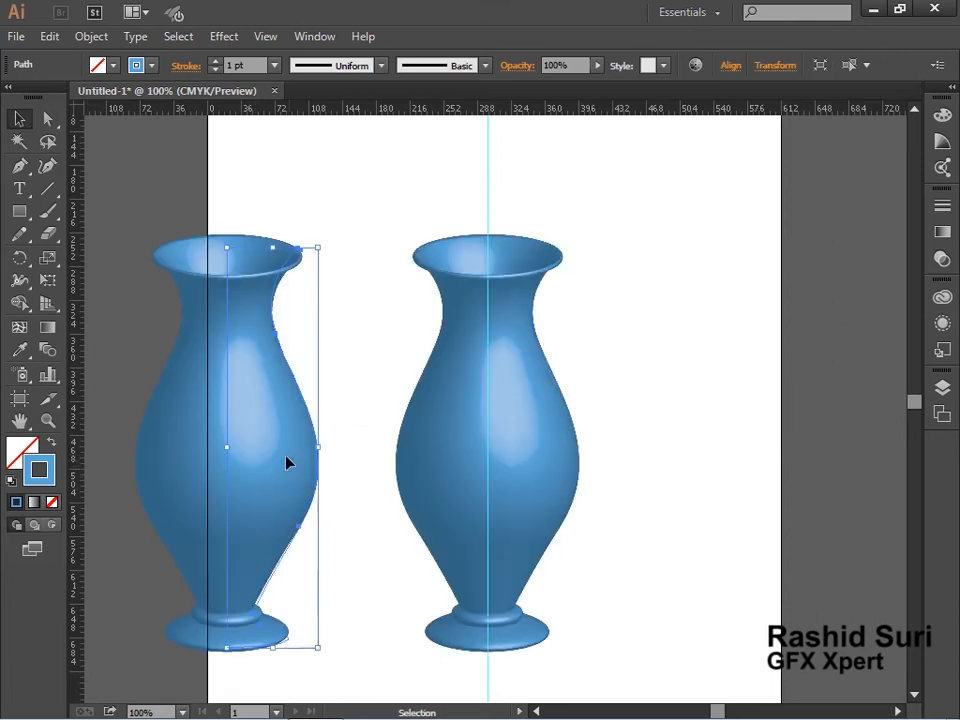
left_click(152, 67)
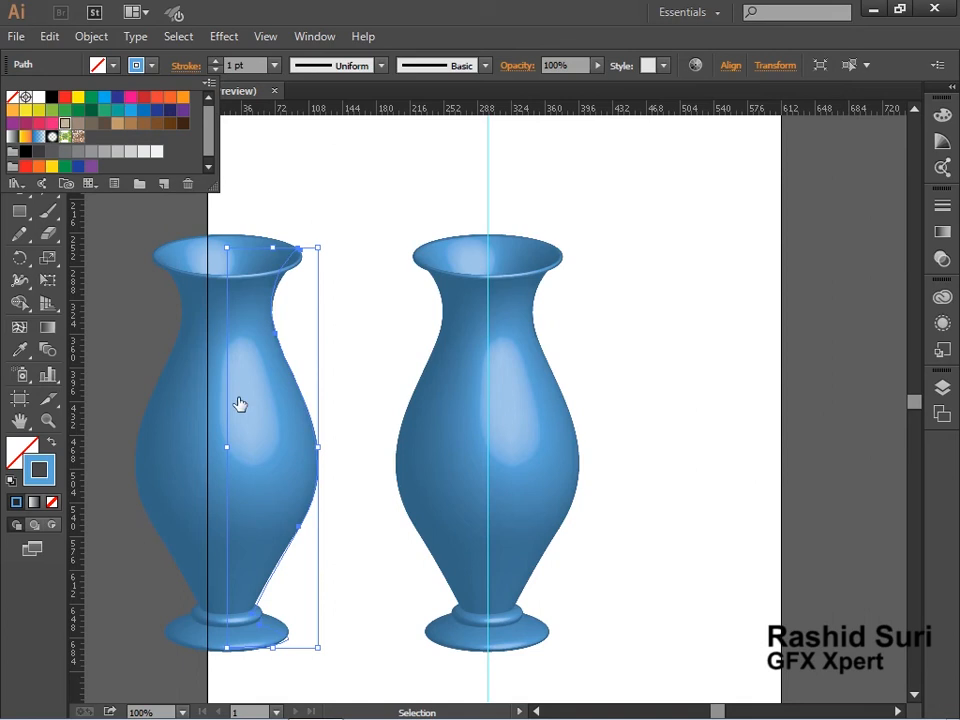
left_click_drag(240, 404, 240, 404)
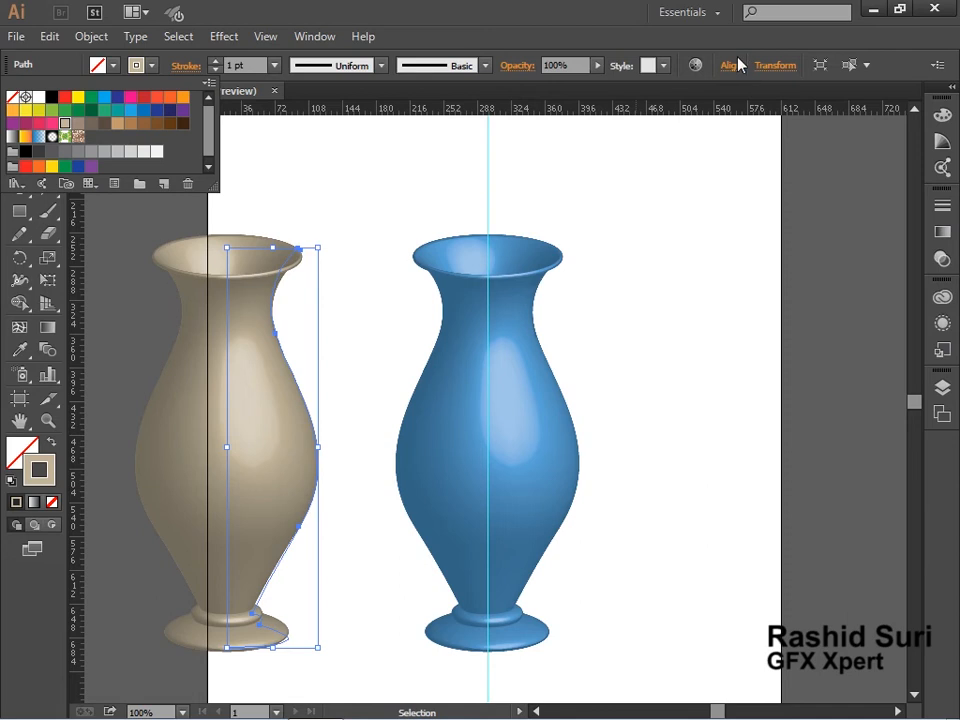
Open the Symbols panel.
left_click(328, 42)
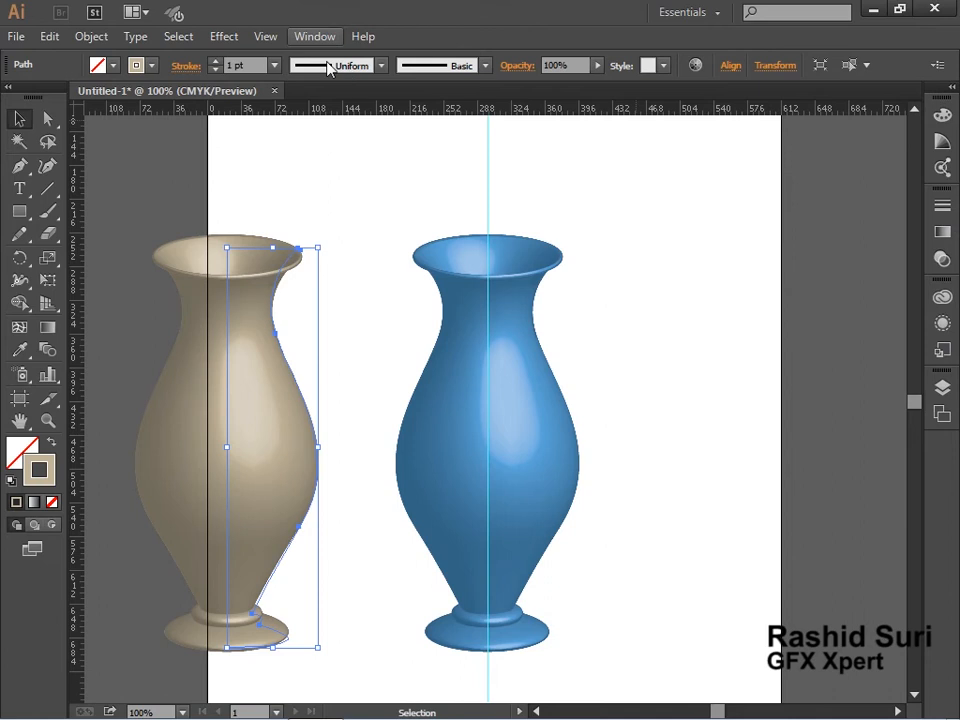
left_click(316, 36)
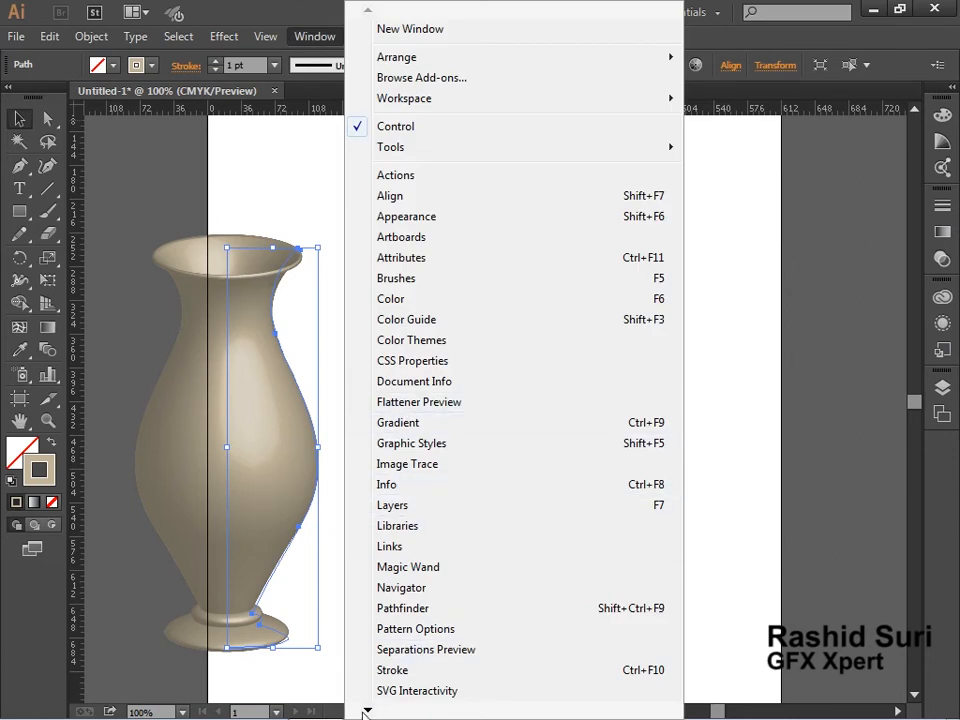
mouse_move(367, 709)
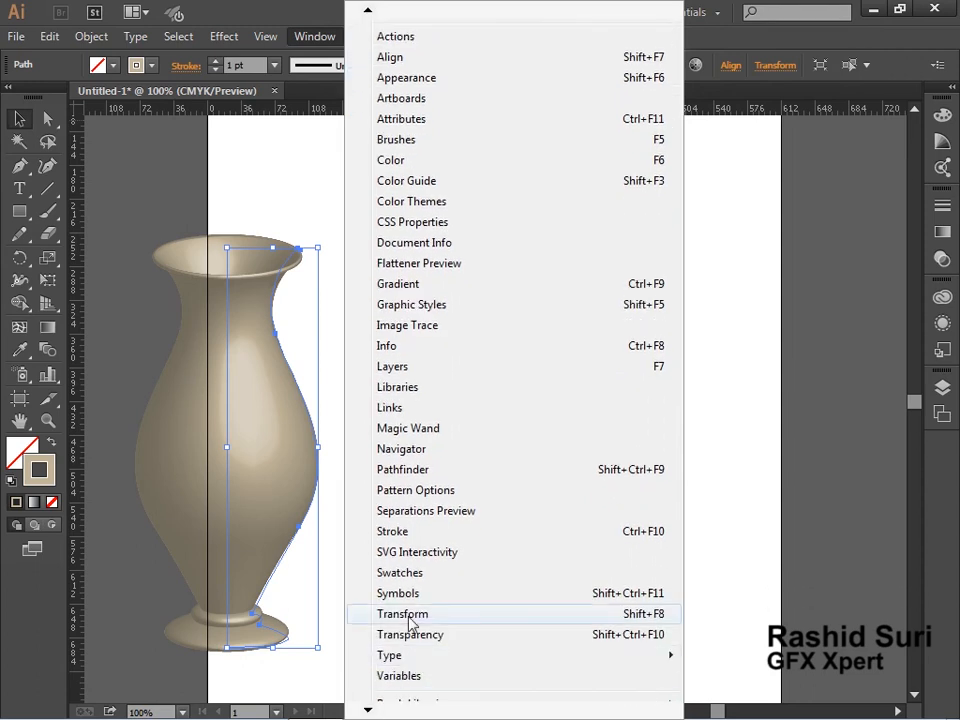
left_click(410, 595)
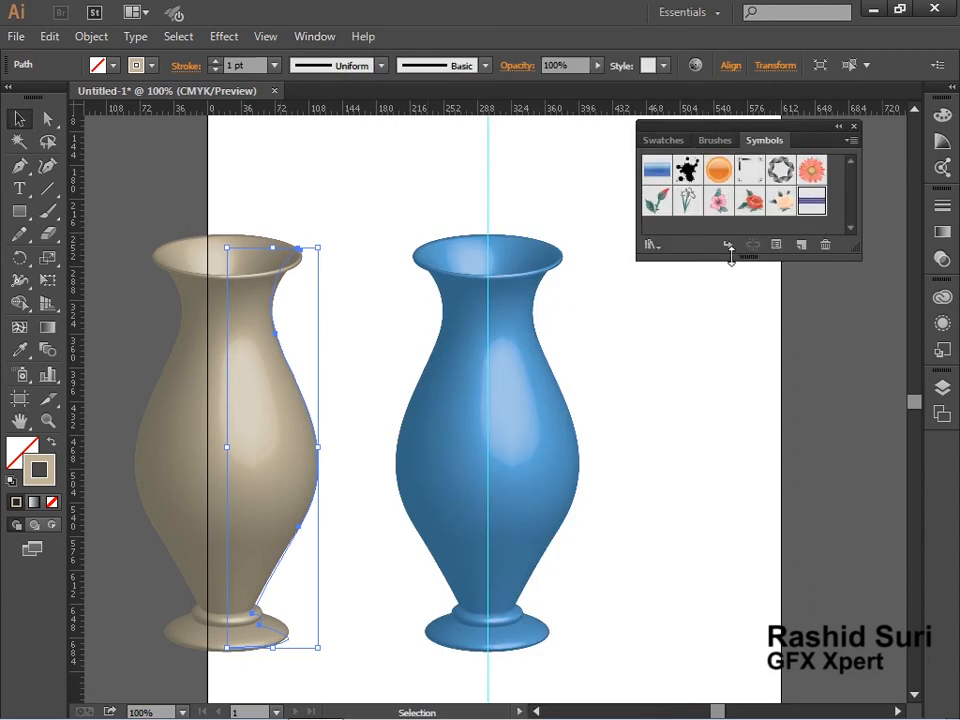
Place Hibiscus, Rosebud, Red Rose and Rose symbol instances on the artboard beside the blue vase.
left_click_drag(720, 203, 708, 396)
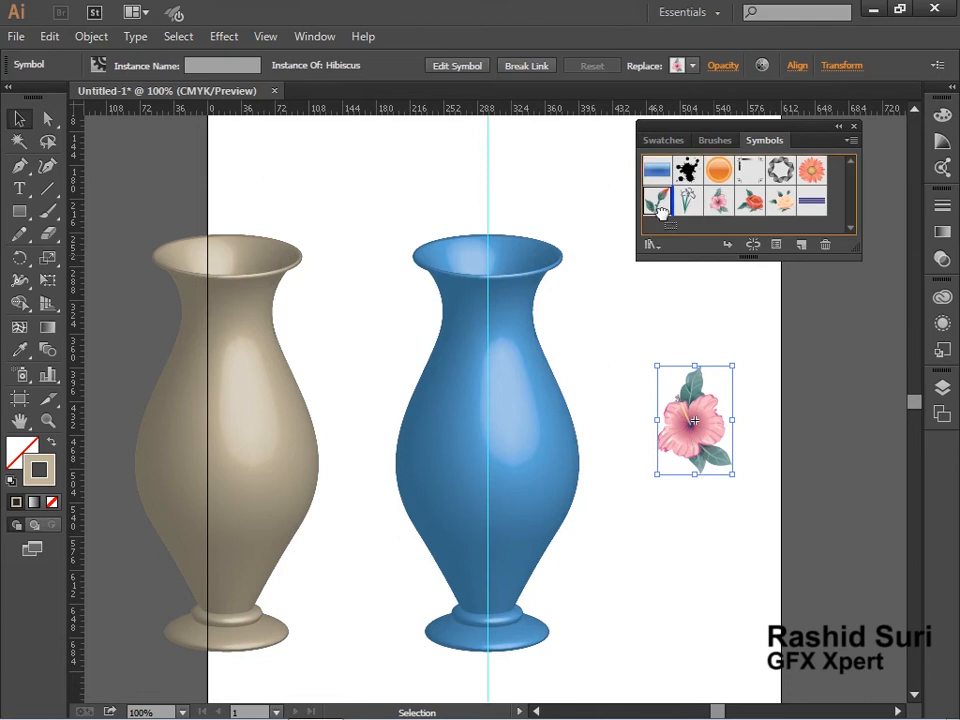
left_click_drag(660, 205, 771, 414)
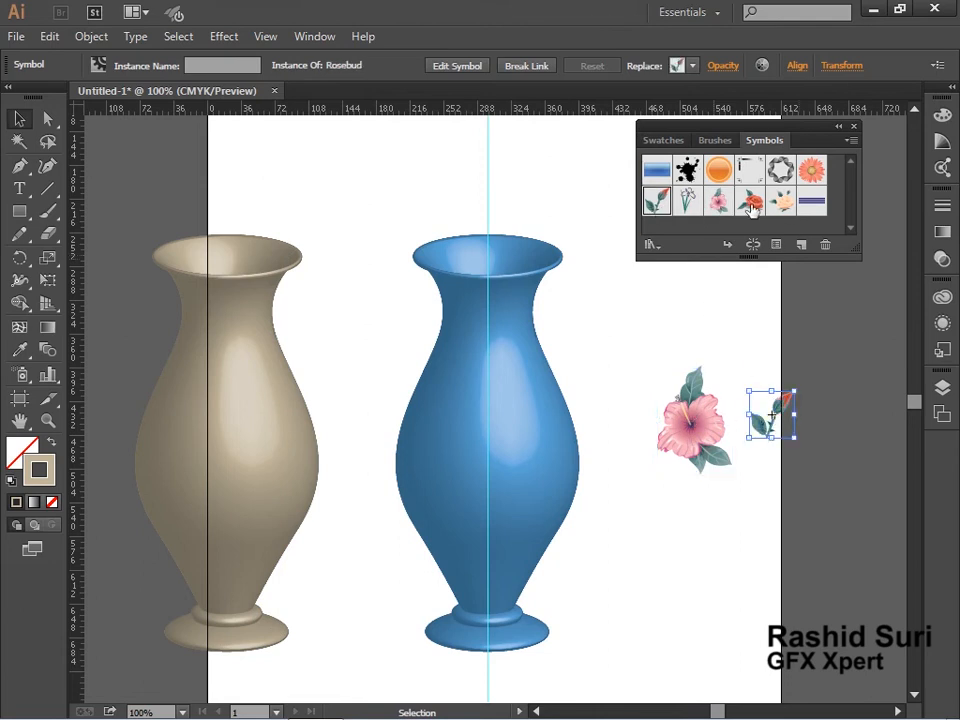
left_click_drag(753, 207, 700, 372)
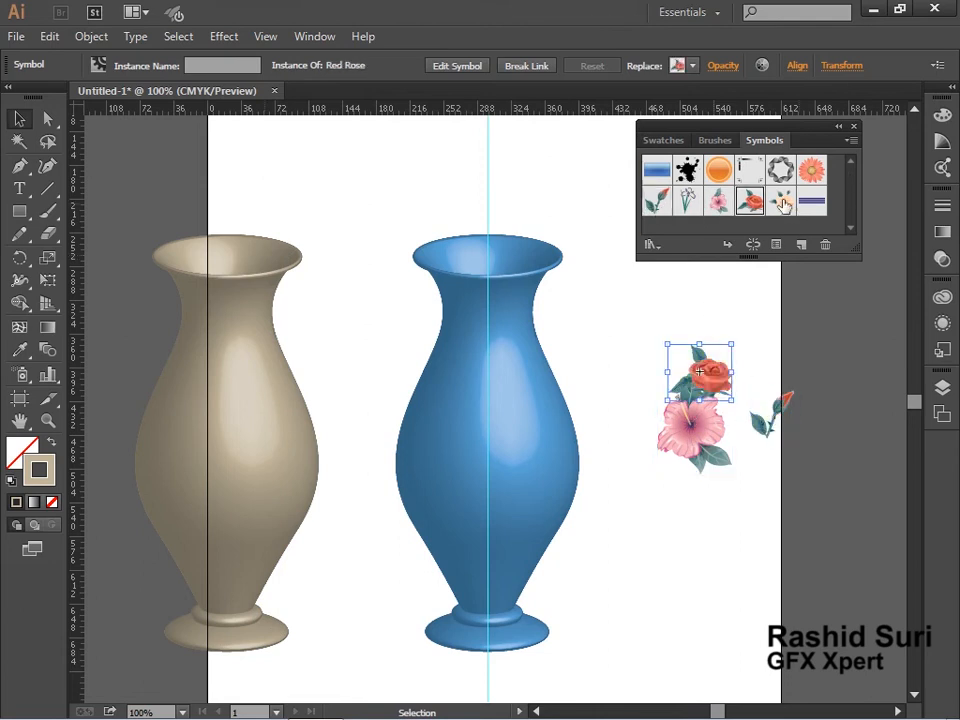
left_click_drag(783, 204, 736, 466)
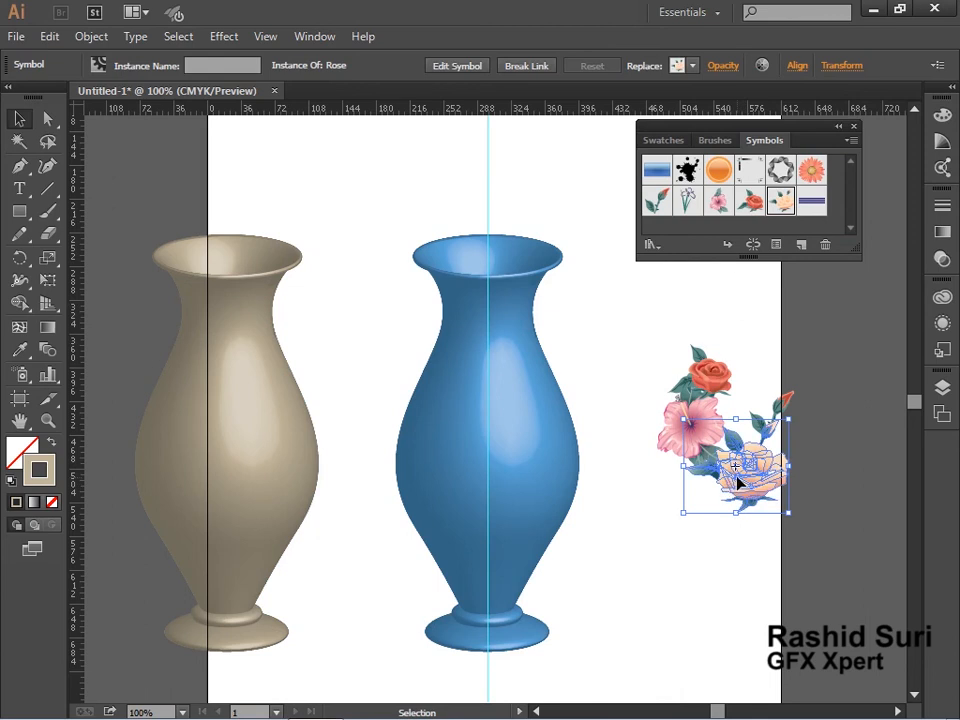
Arrange the four flower symbols into a bouquet at the blue vase's mouth.
left_click(656, 366)
left_click_drag(765, 482, 514, 264)
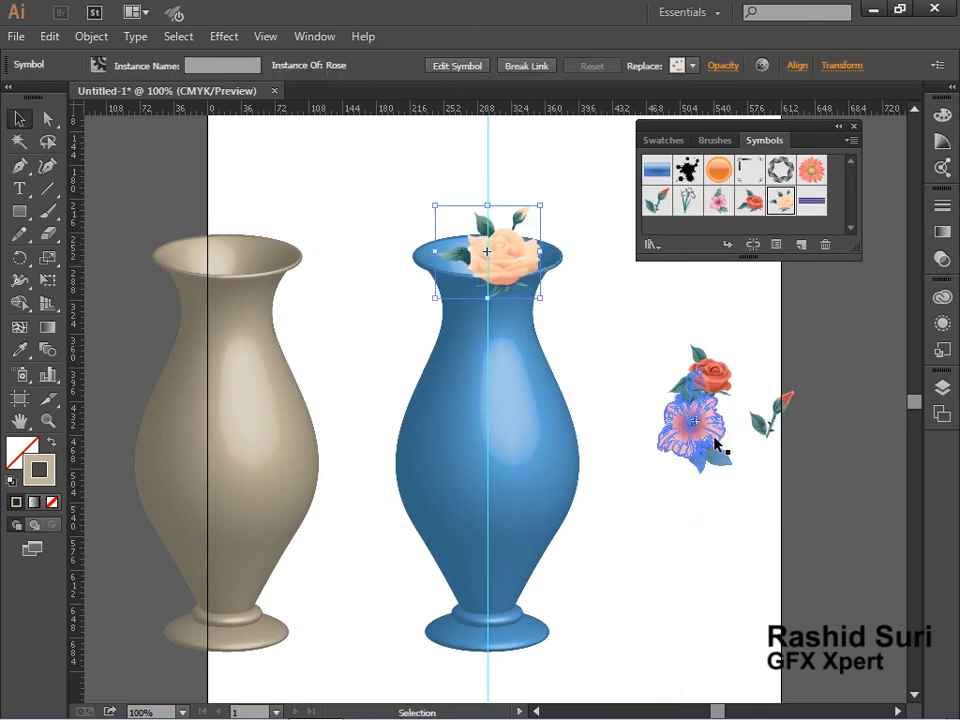
left_click_drag(714, 438, 442, 248)
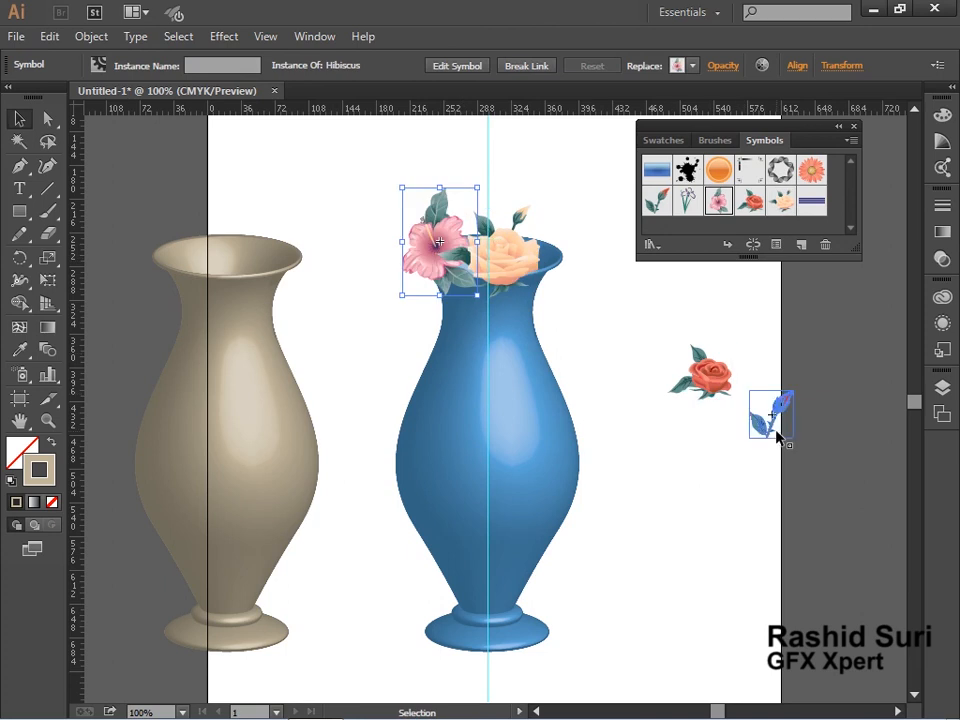
left_click_drag(778, 437, 500, 208)
left_click_drag(727, 388, 563, 255)
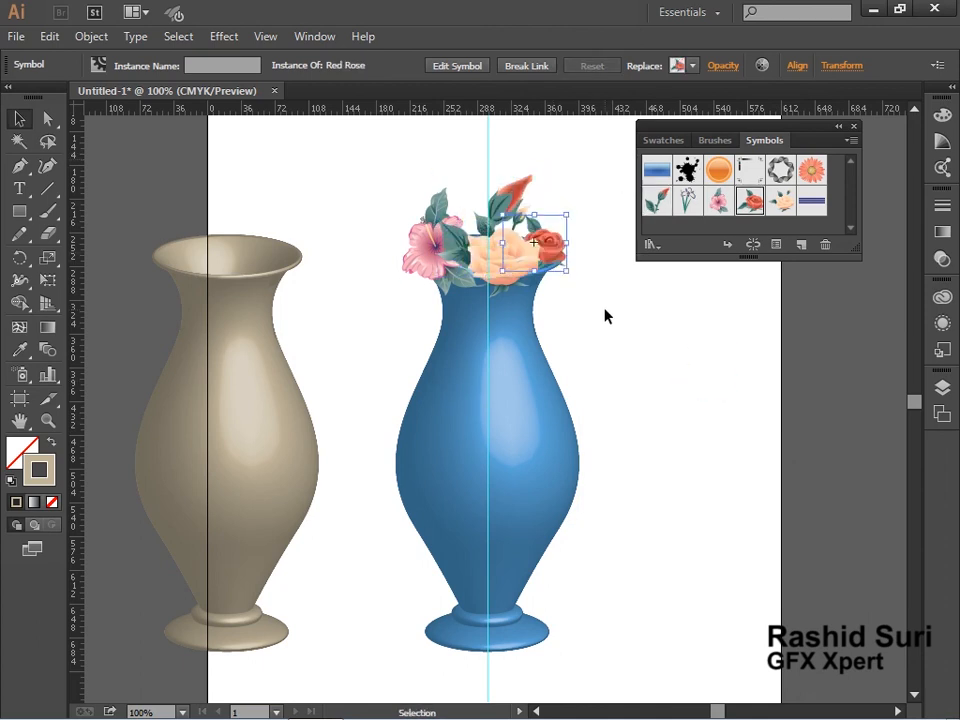
left_click(663, 399)
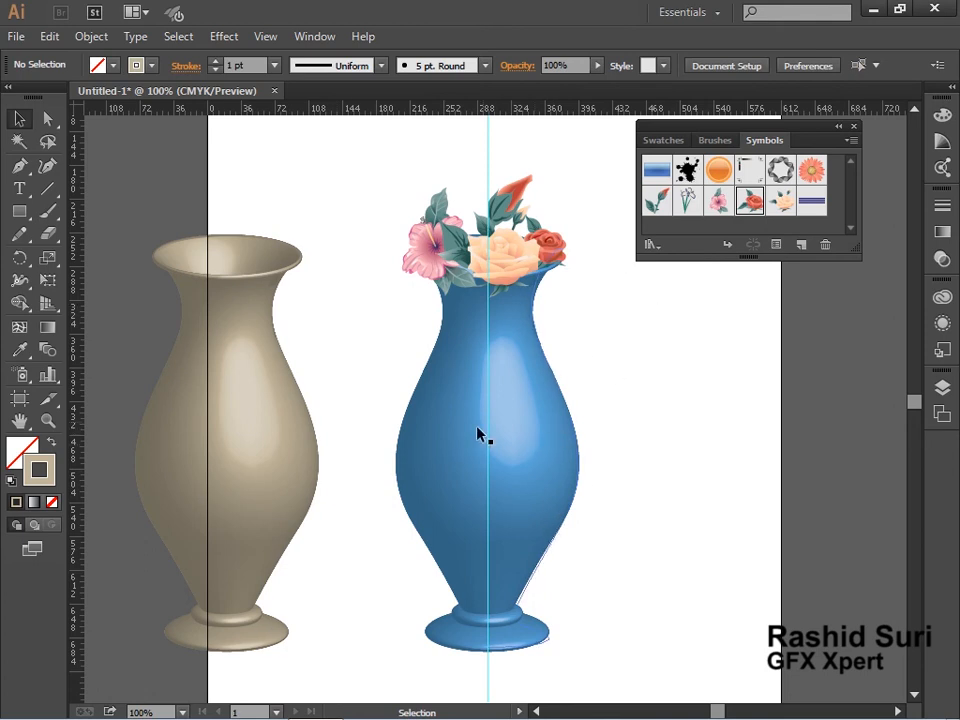
Open the blue vase's 3D Revolve options with Preview turned on and open Map Art.
left_click(514, 480)
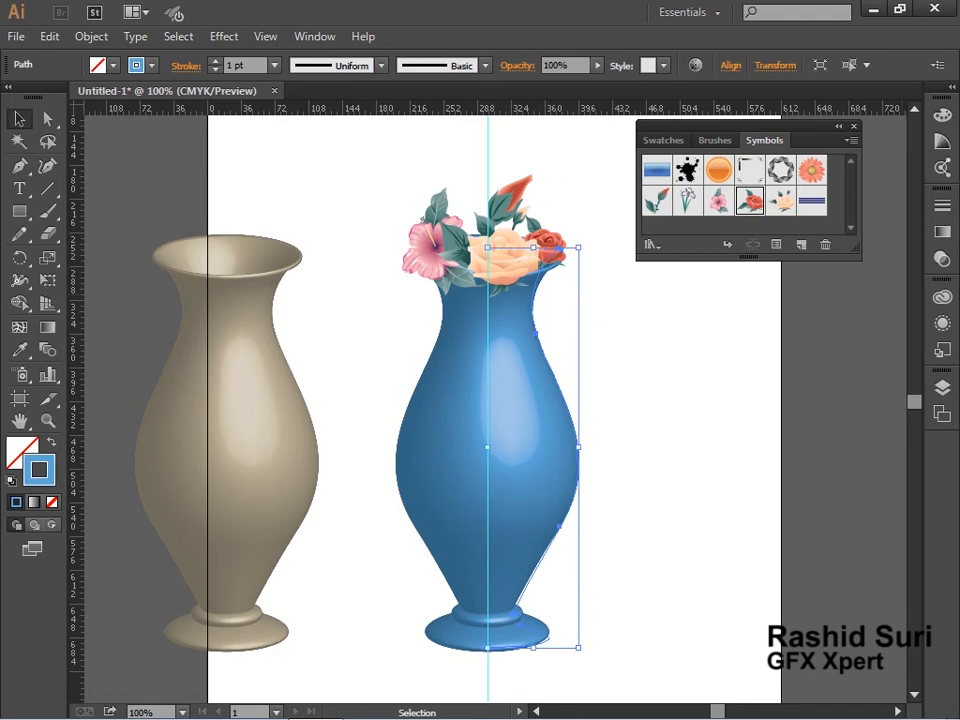
left_click(942, 322)
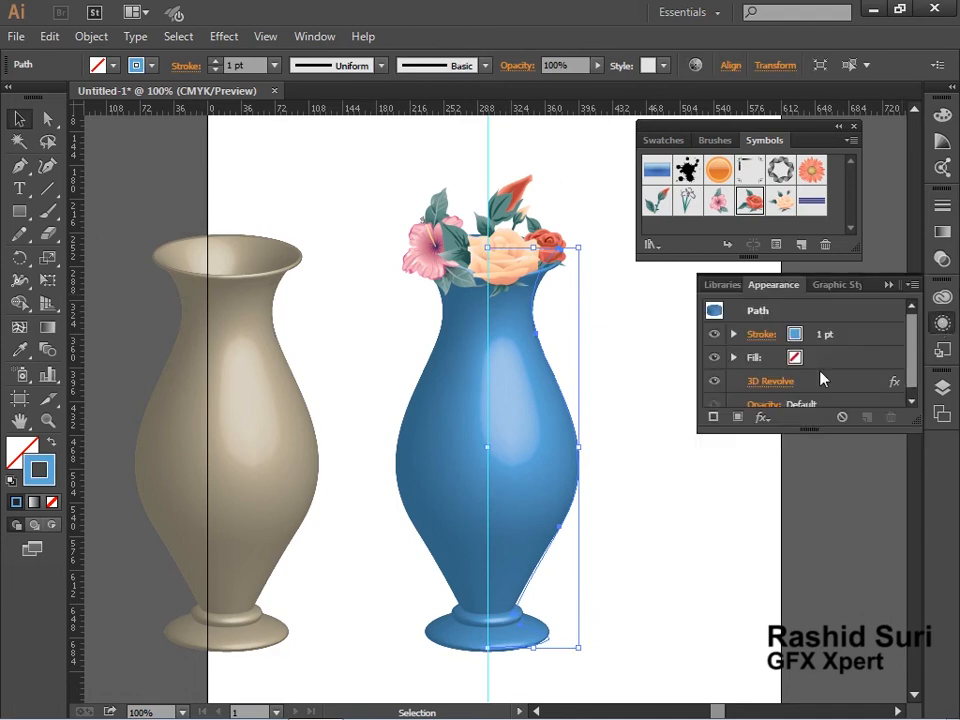
double_click(818, 380)
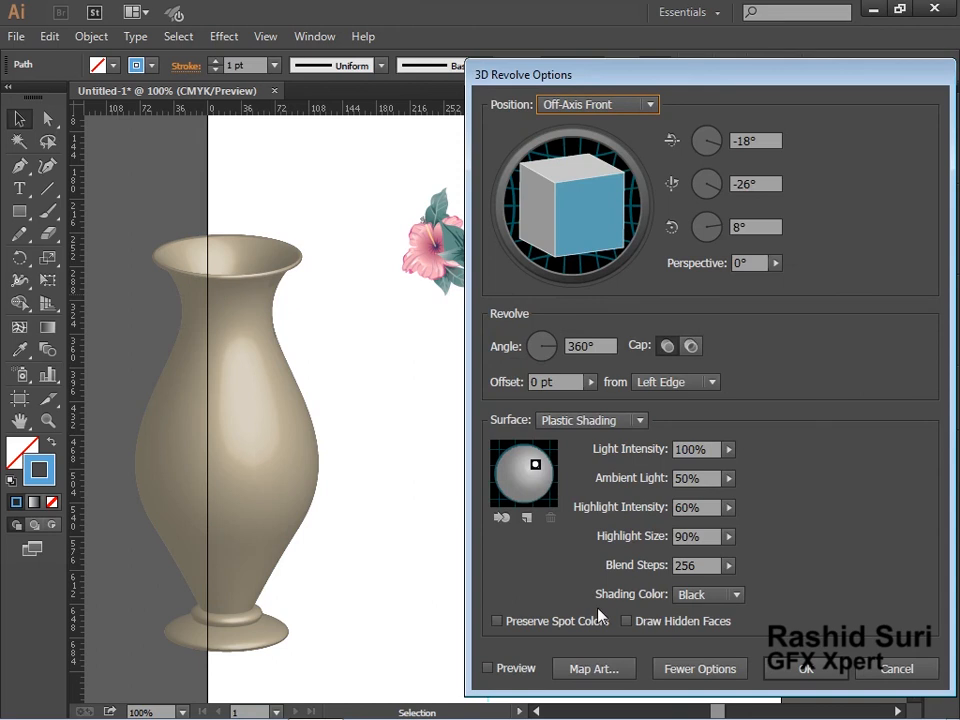
left_click(510, 669)
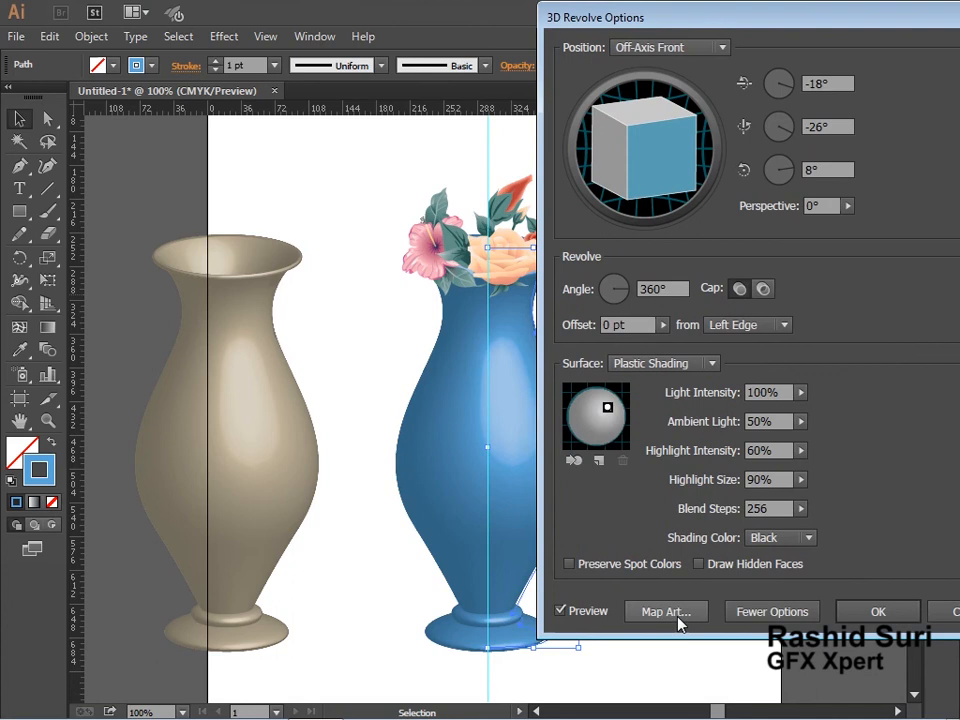
left_click(660, 615)
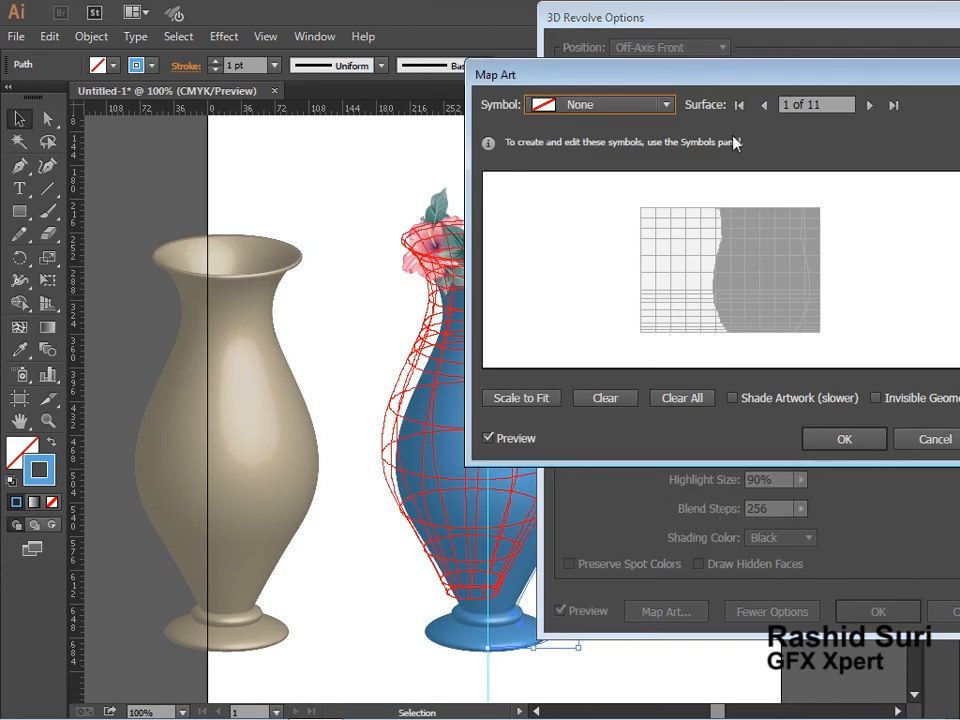
left_click_drag(713, 82, 783, 88)
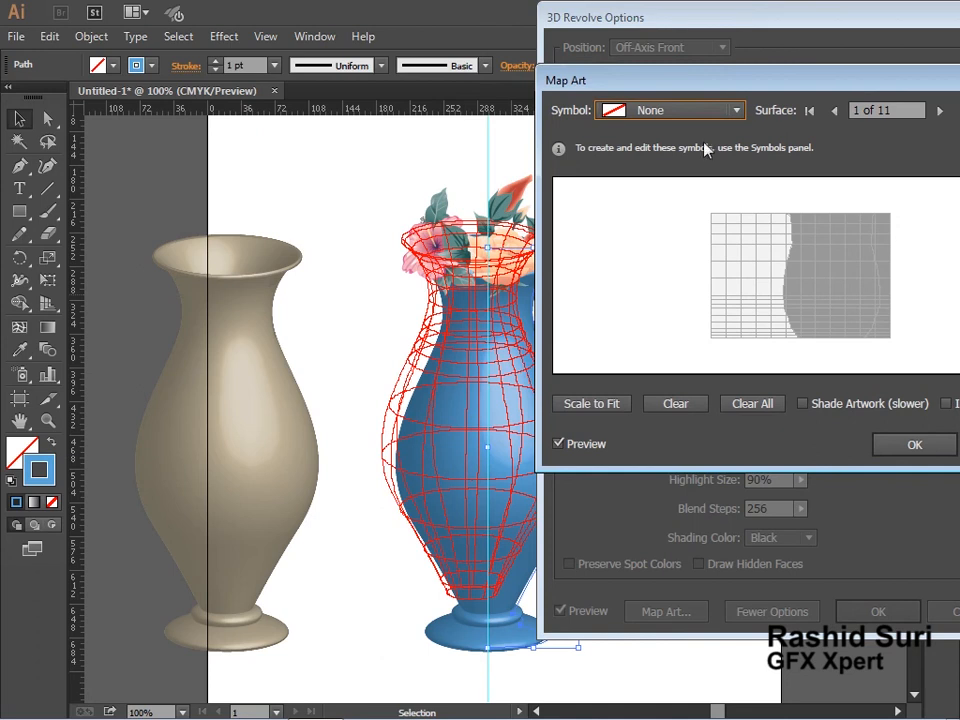
left_click(703, 115)
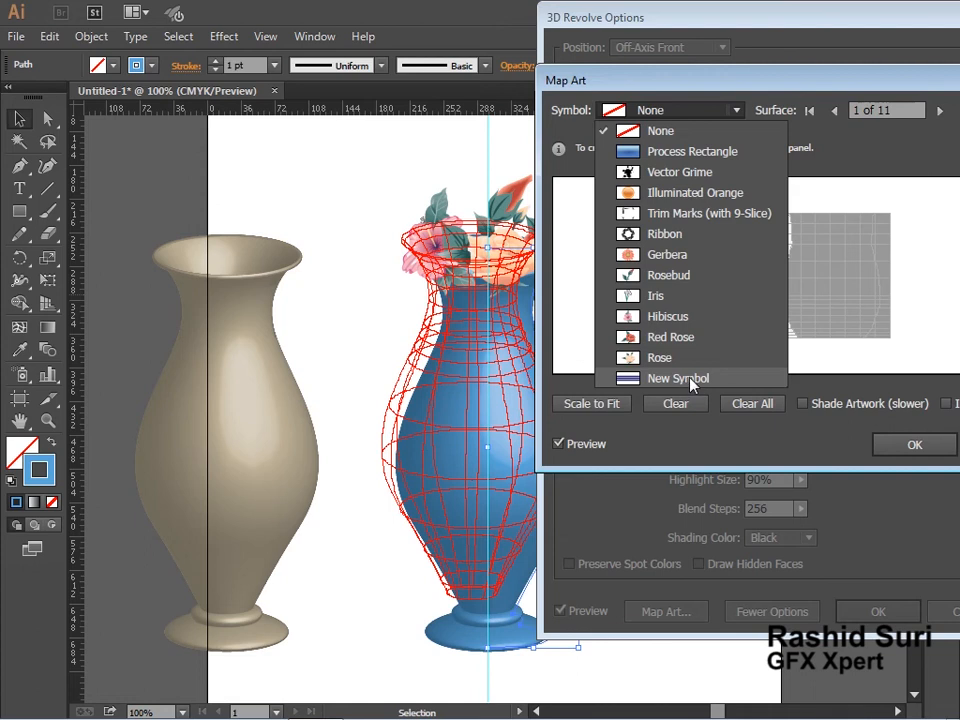
left_click(678, 378)
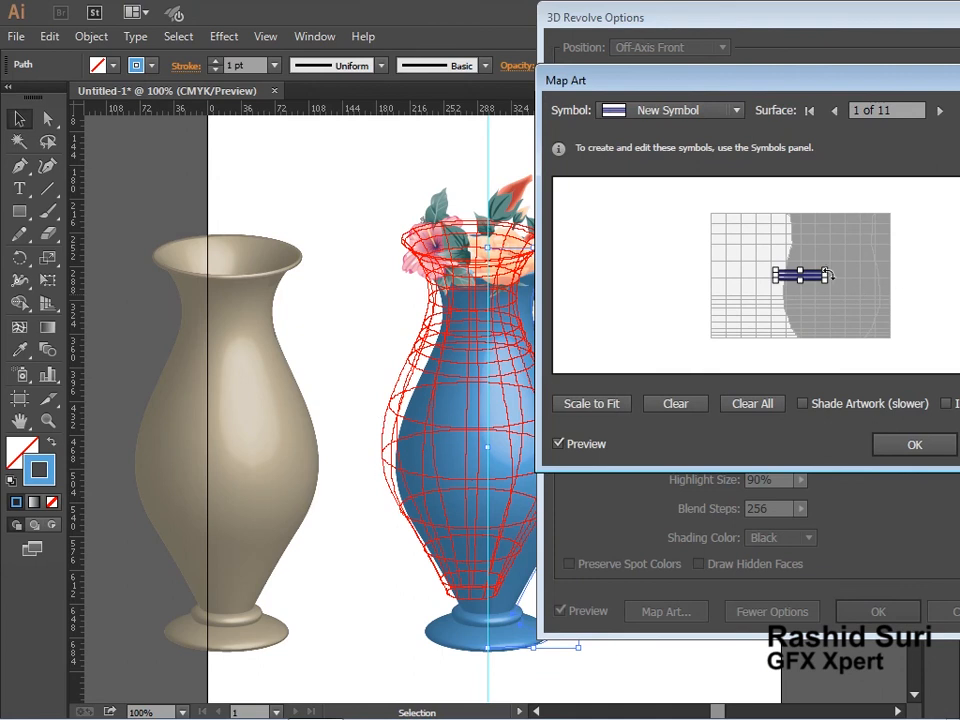
left_click(662, 110)
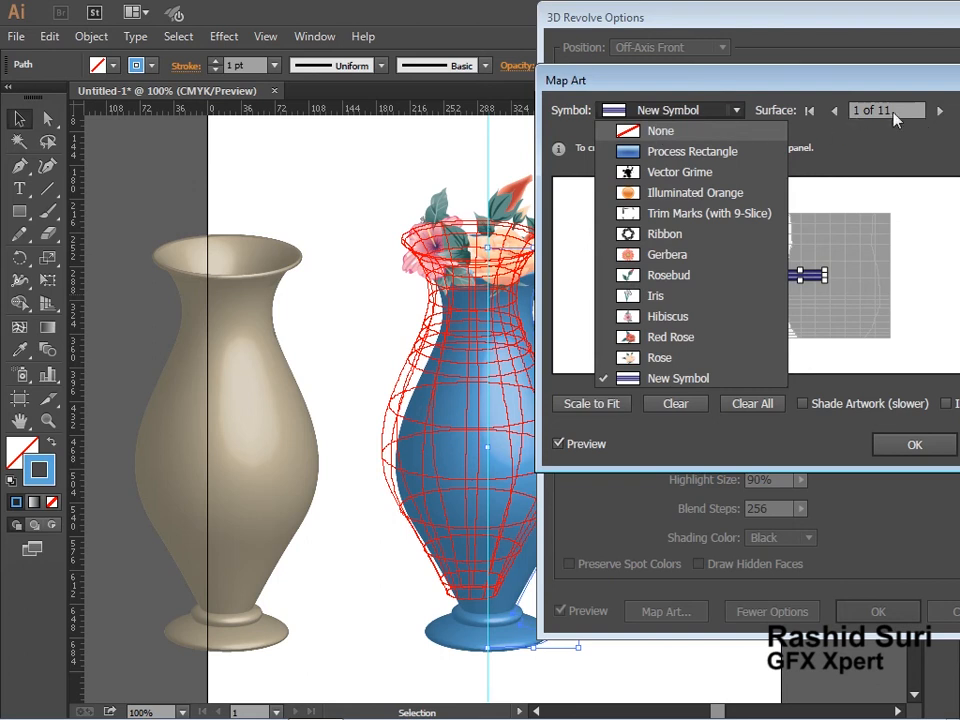
left_click(760, 131)
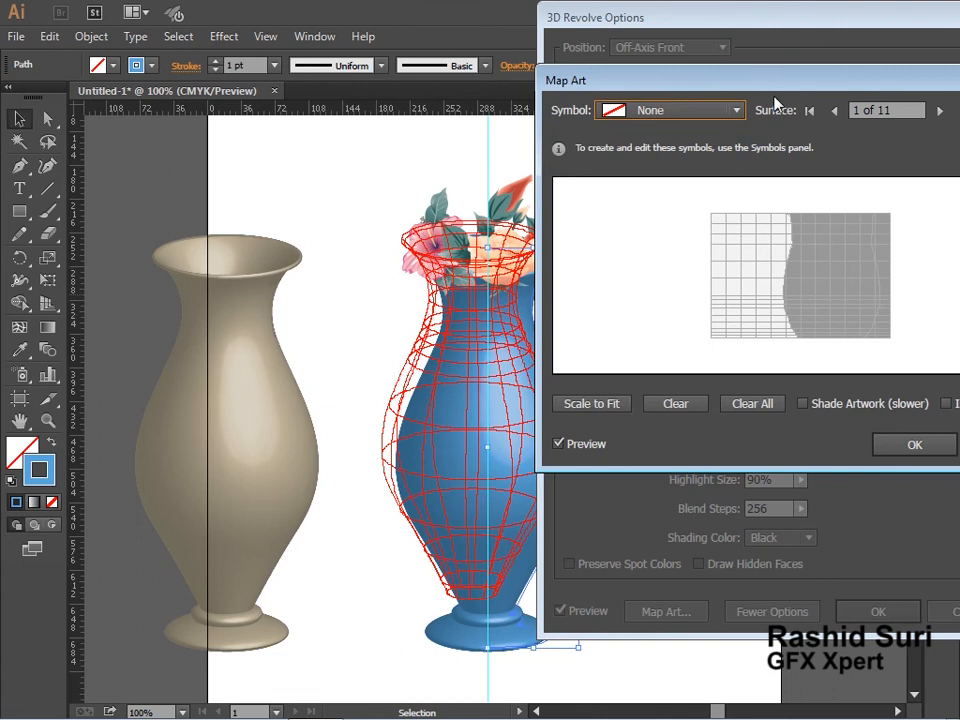
Map the New Symbol stripes onto surface 7 of 11, enlarge them across the vase body, and apply.
left_click_drag(810, 87, 743, 79)
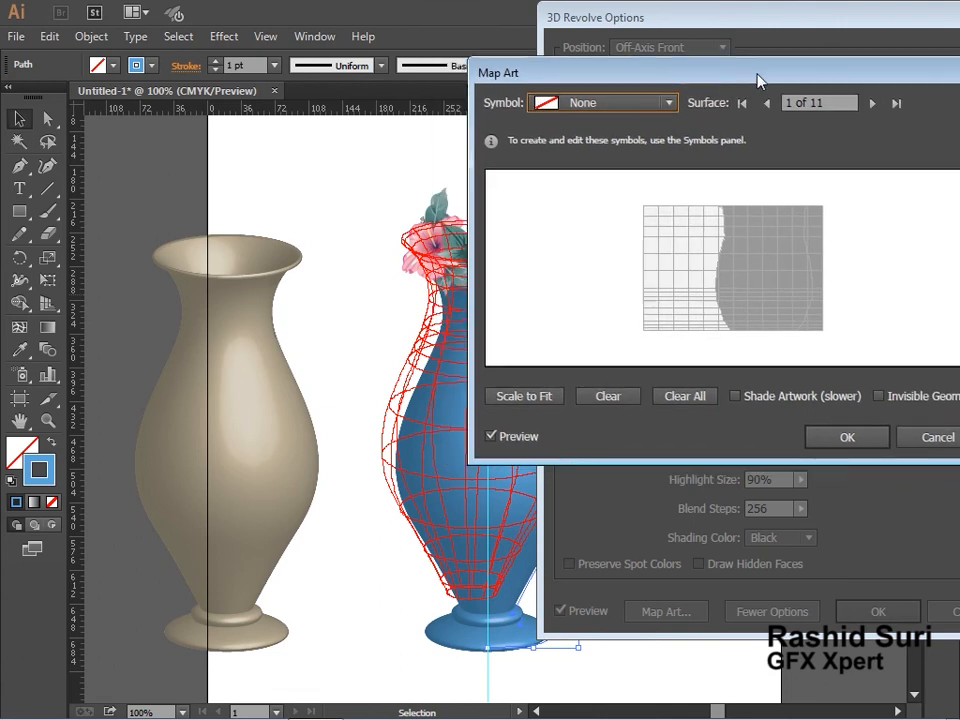
left_click(873, 103)
left_click(873, 103)
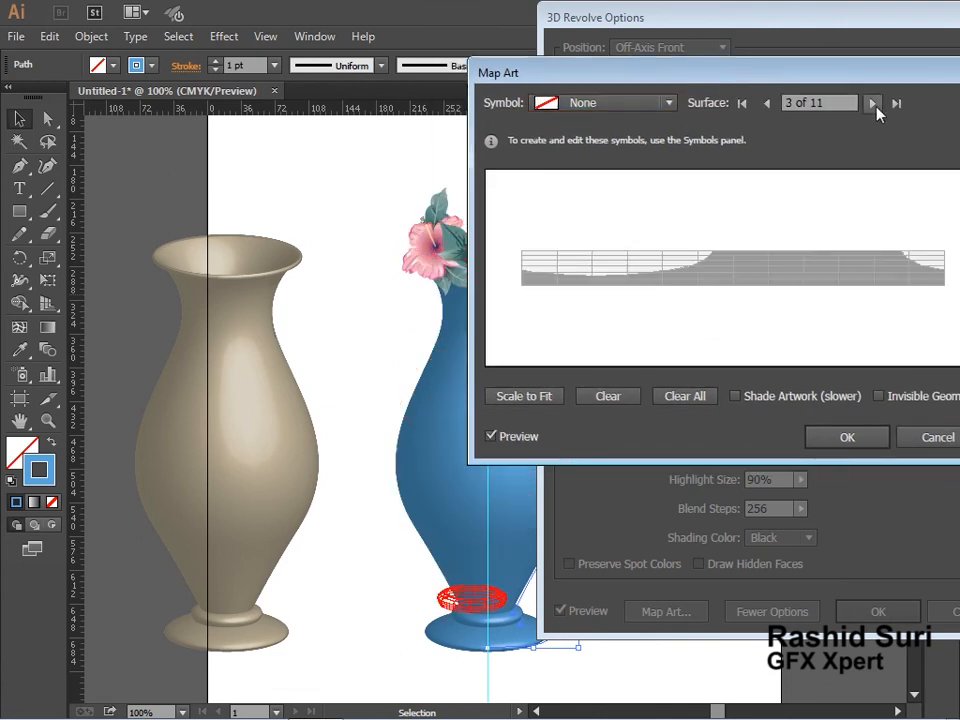
left_click(873, 103)
left_click(873, 103)
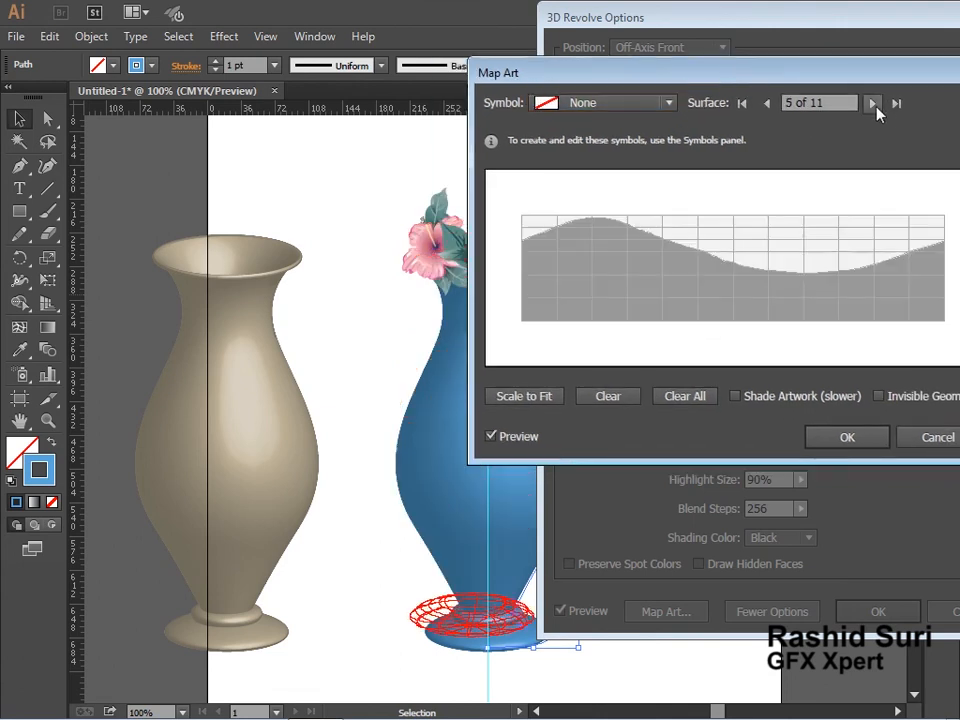
left_click(873, 103)
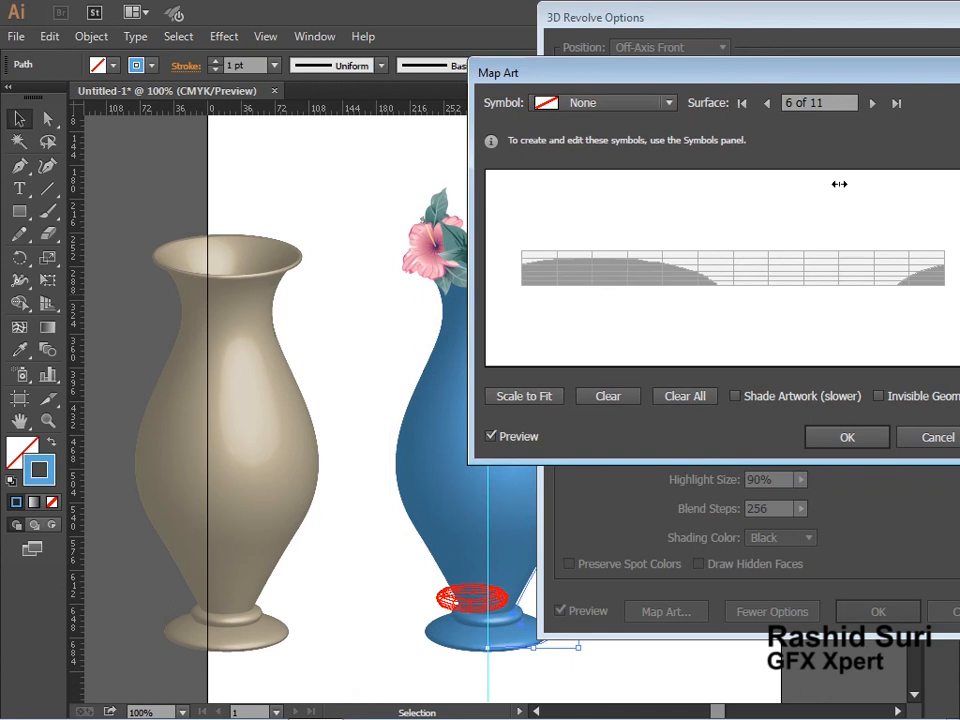
left_click(873, 103)
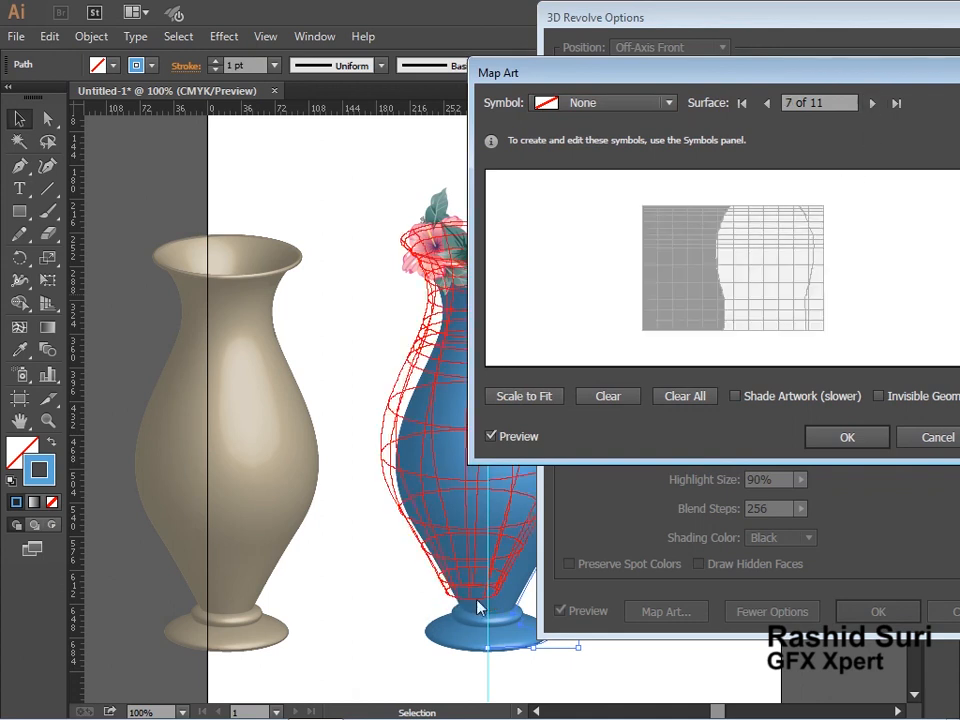
left_click(635, 105)
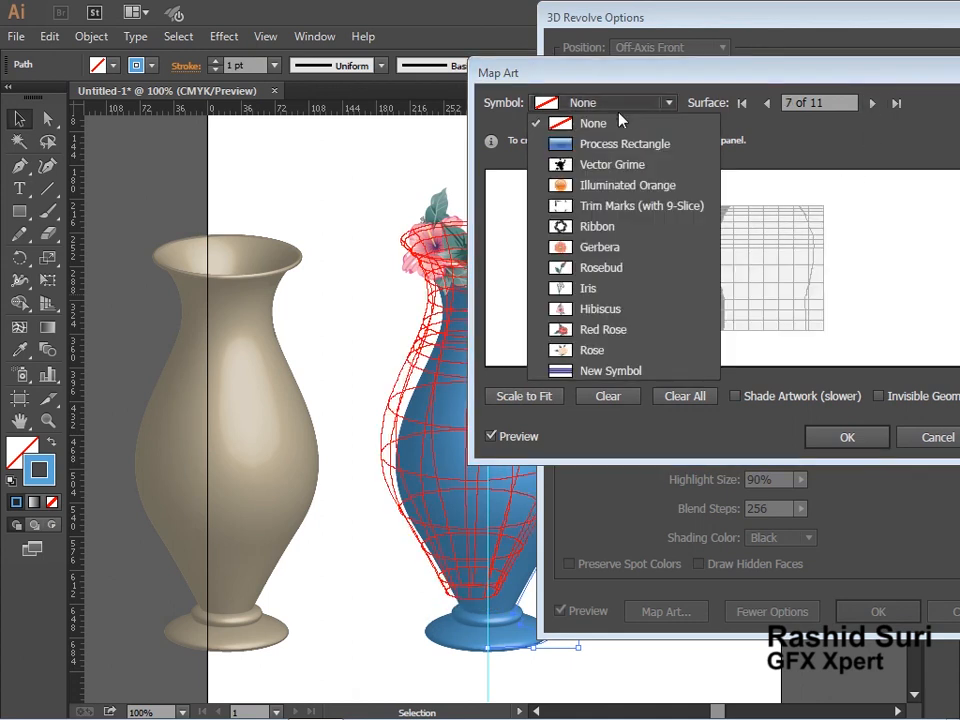
left_click(634, 371)
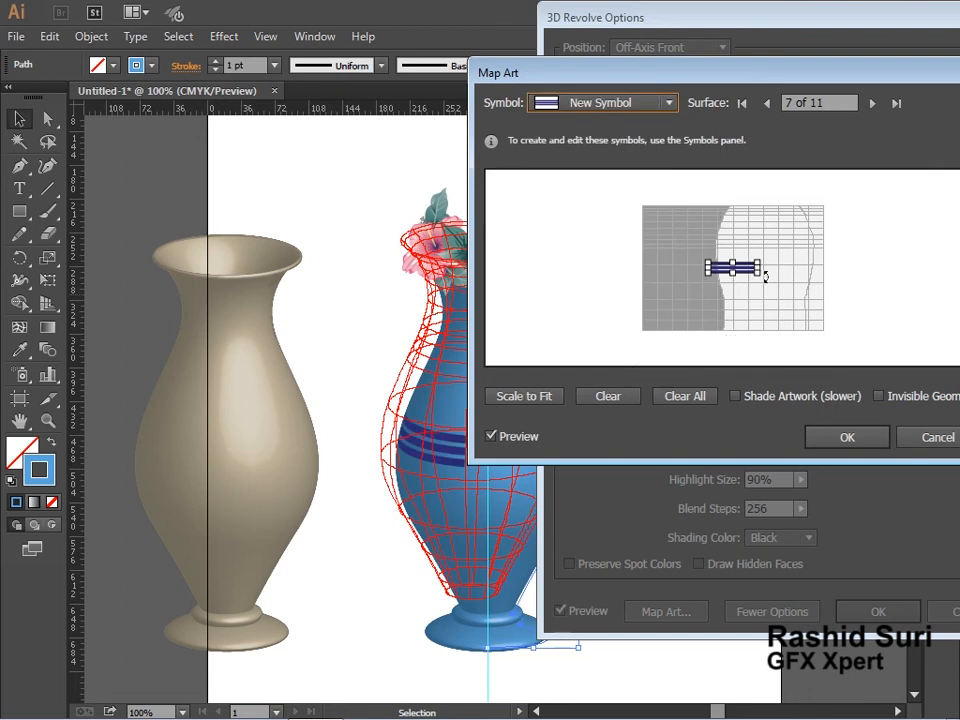
left_click_drag(760, 273, 834, 311)
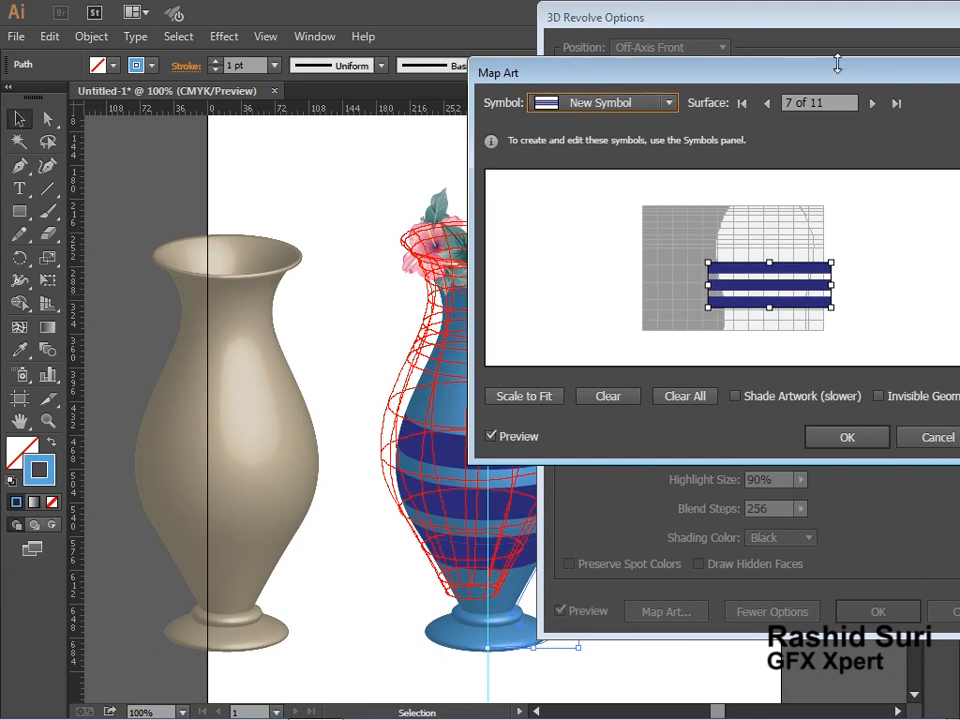
left_click_drag(837, 63, 651, 89)
left_click(690, 425)
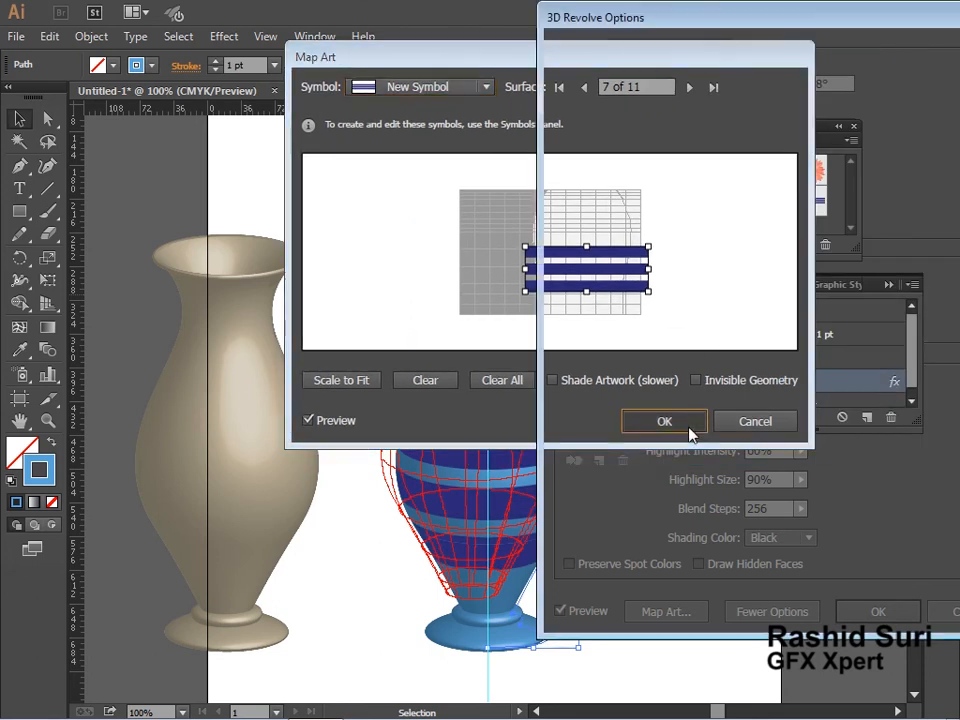
key("Return")
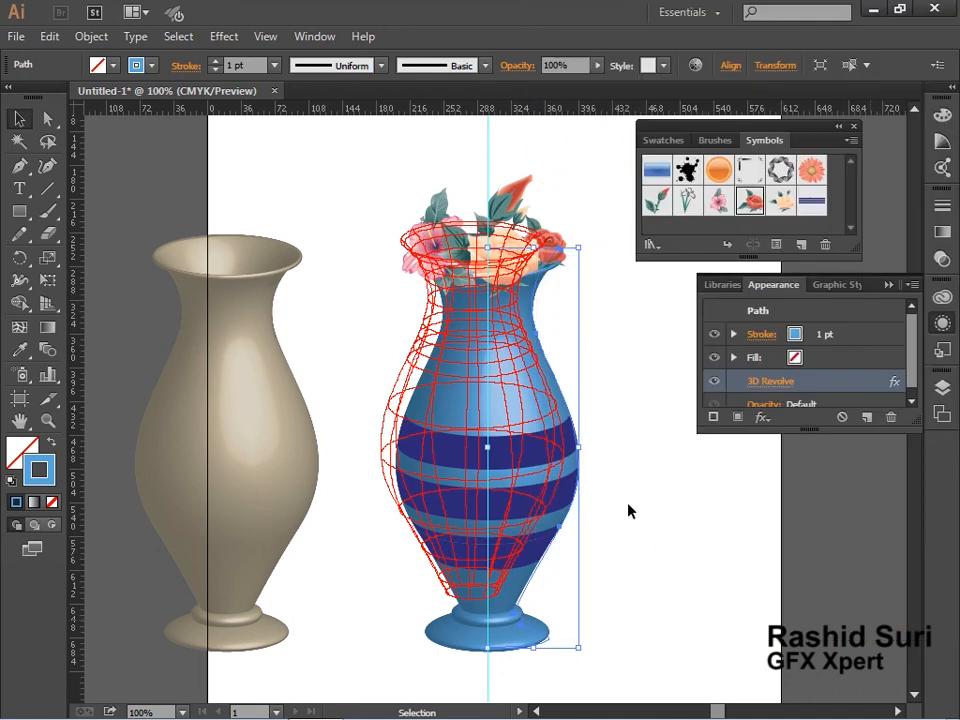
Create a new Letter-size Print document, 612 by 792 pt, in CMYK.
left_click(643, 546)
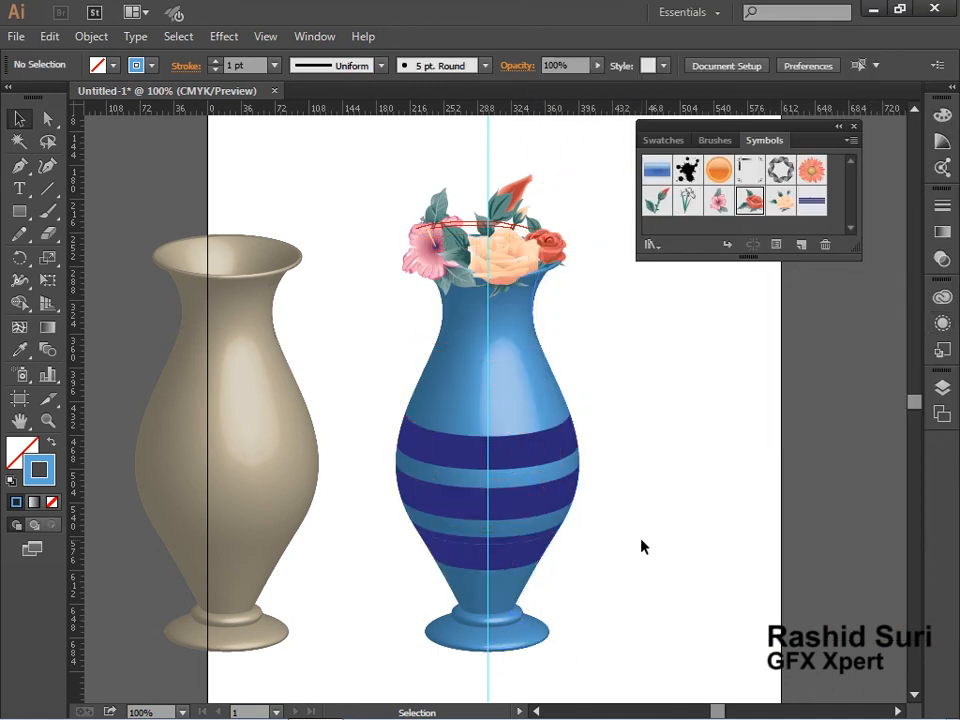
left_click(605, 495, "ctrl+alt")
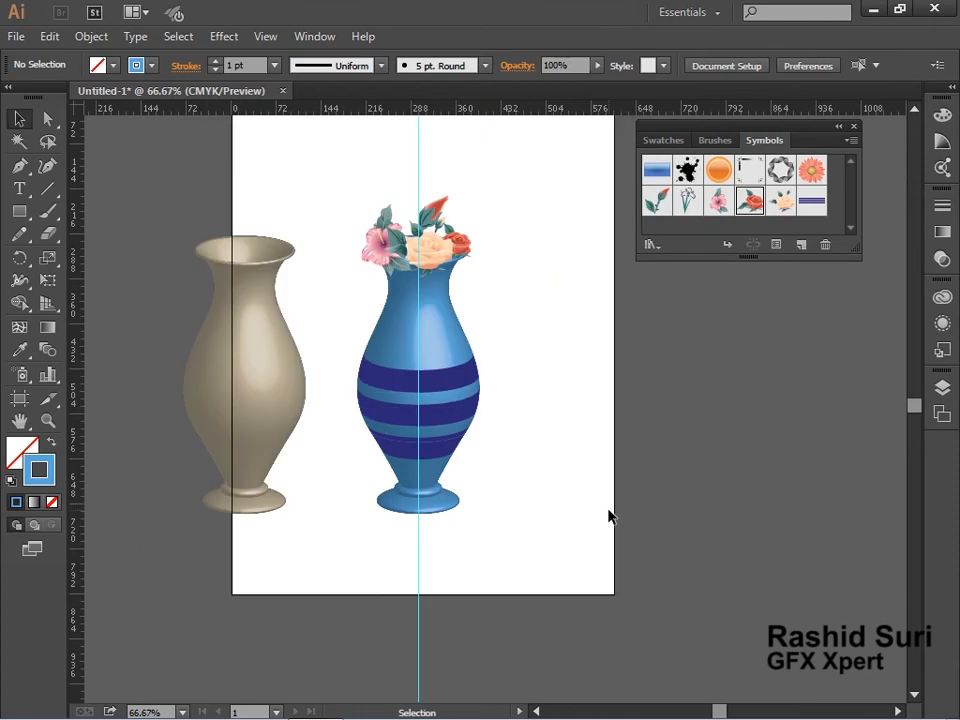
left_click(266, 381)
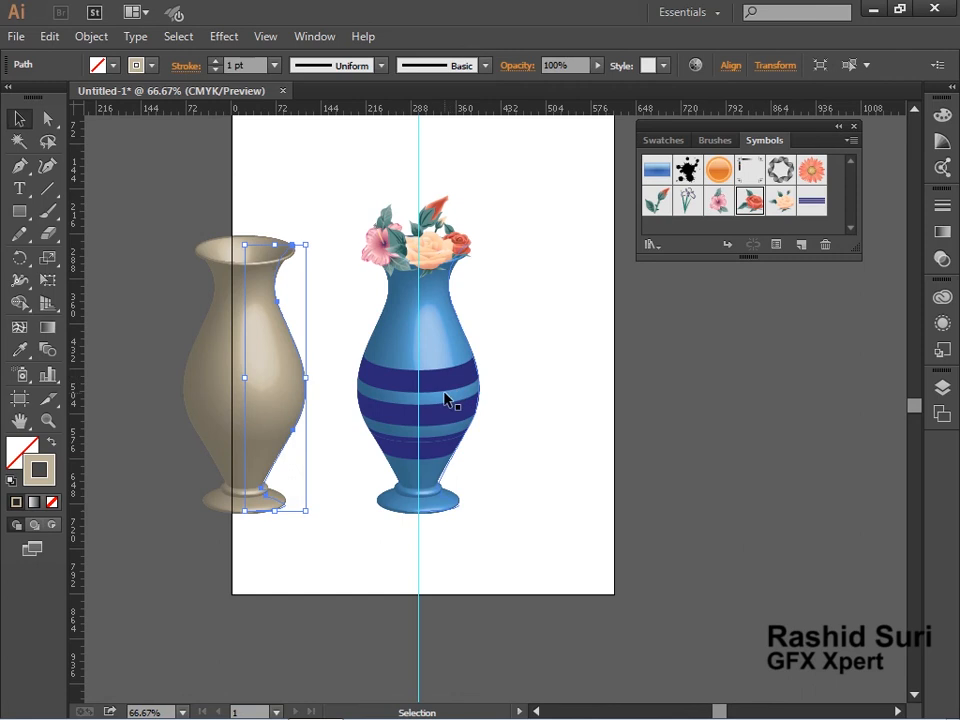
key("a")
key("ctrl+n")
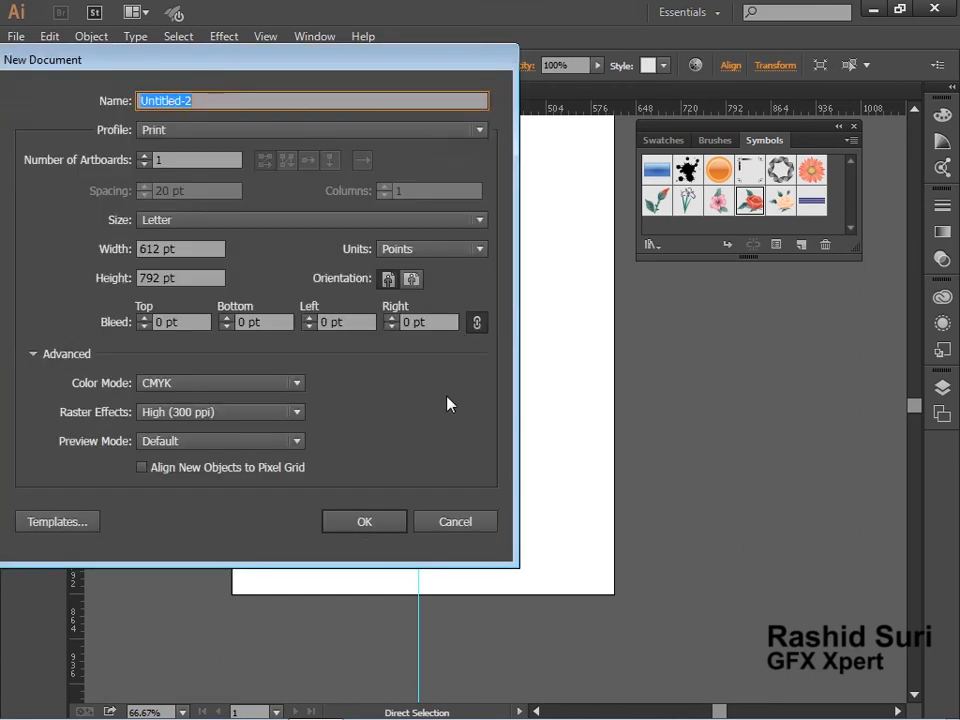
left_click(364, 524)
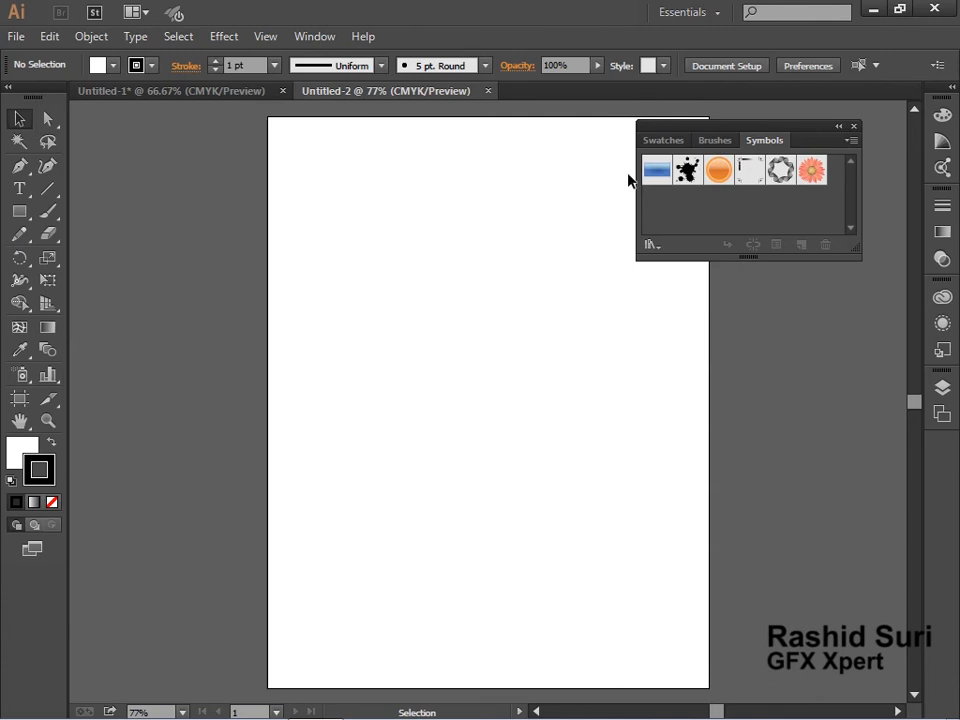
Show the rulers and place a vertical guide at about 288 pt, the artboard's centre.
key("ctrl+r")
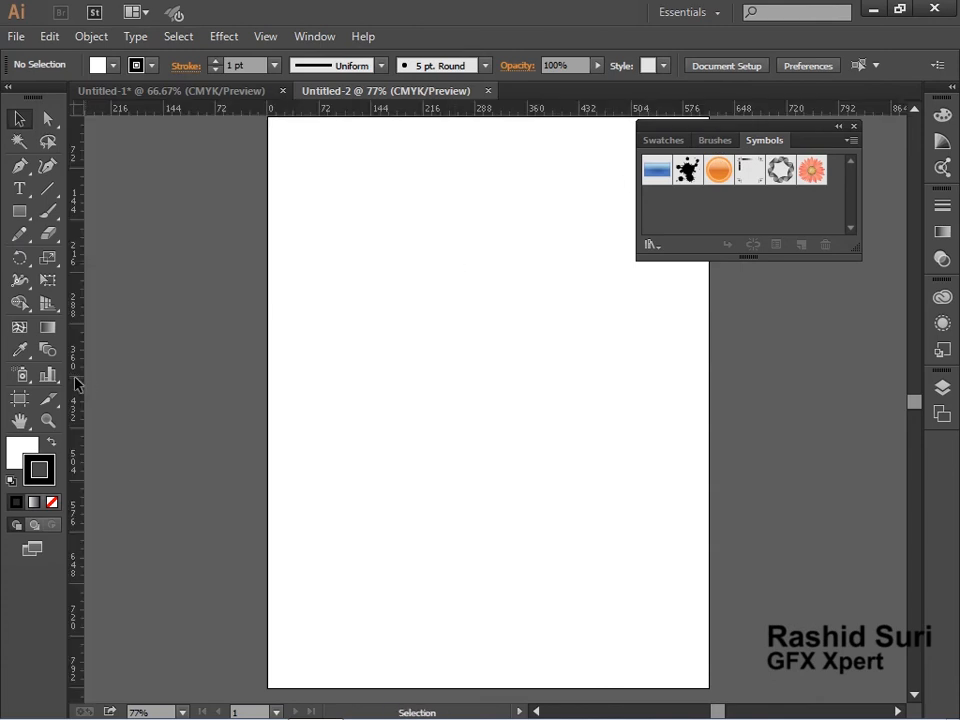
left_click_drag(77, 383, 474, 366)
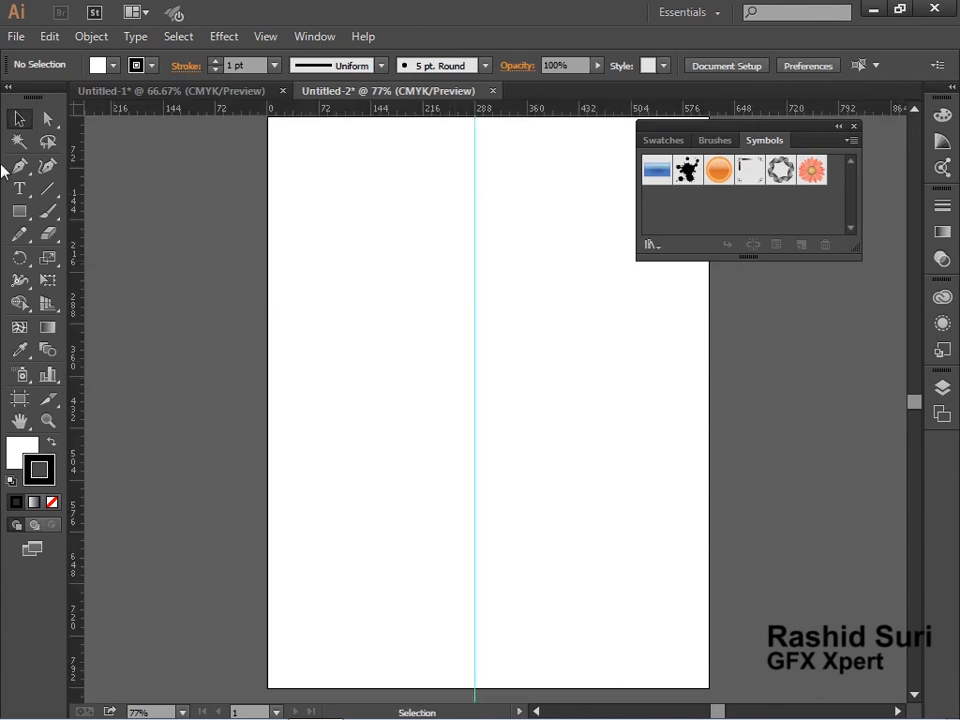
Draw a chess-piece half profile with the Pen tool, starting on the centre guide and ending with a horizontal base line.
left_click(18, 165)
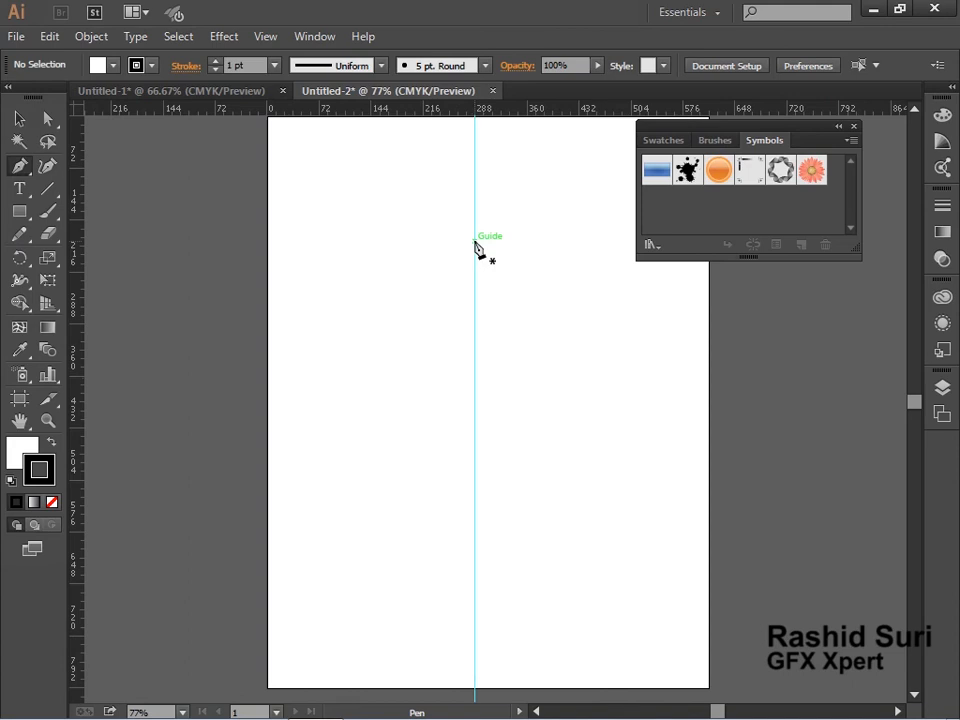
left_click_drag(474, 242, 499, 288)
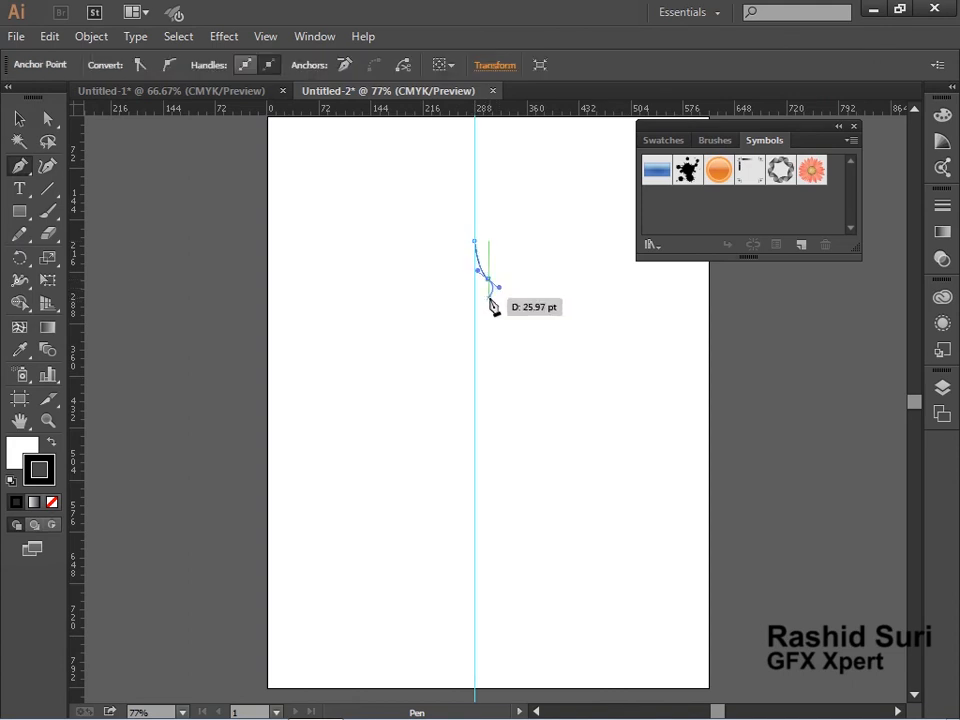
left_click(489, 298)
left_click_drag(488, 318, 467, 323)
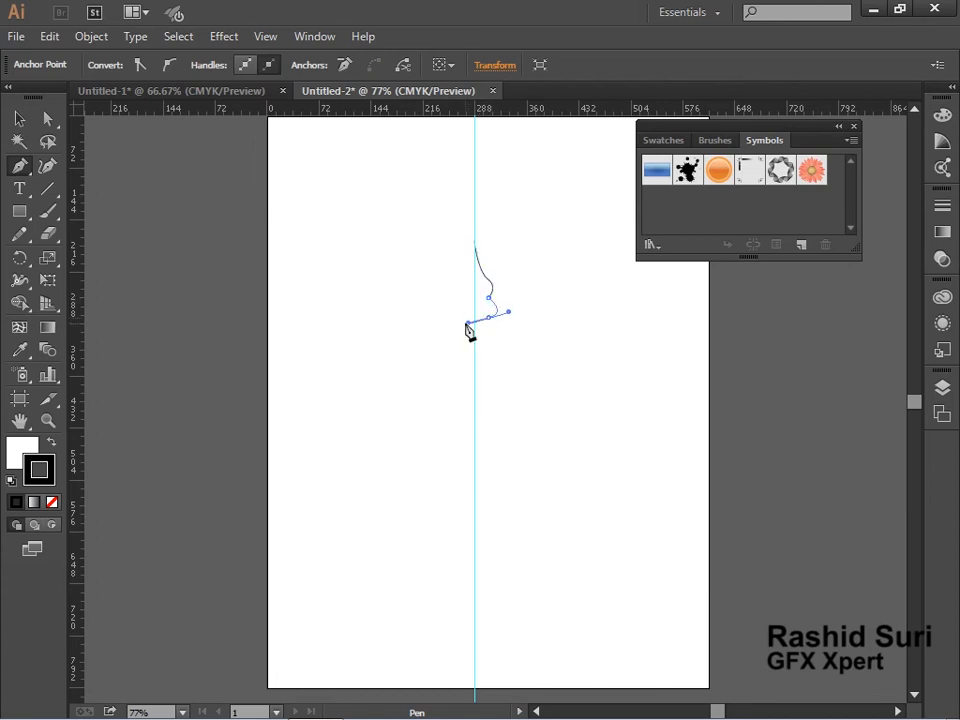
left_click(488, 318)
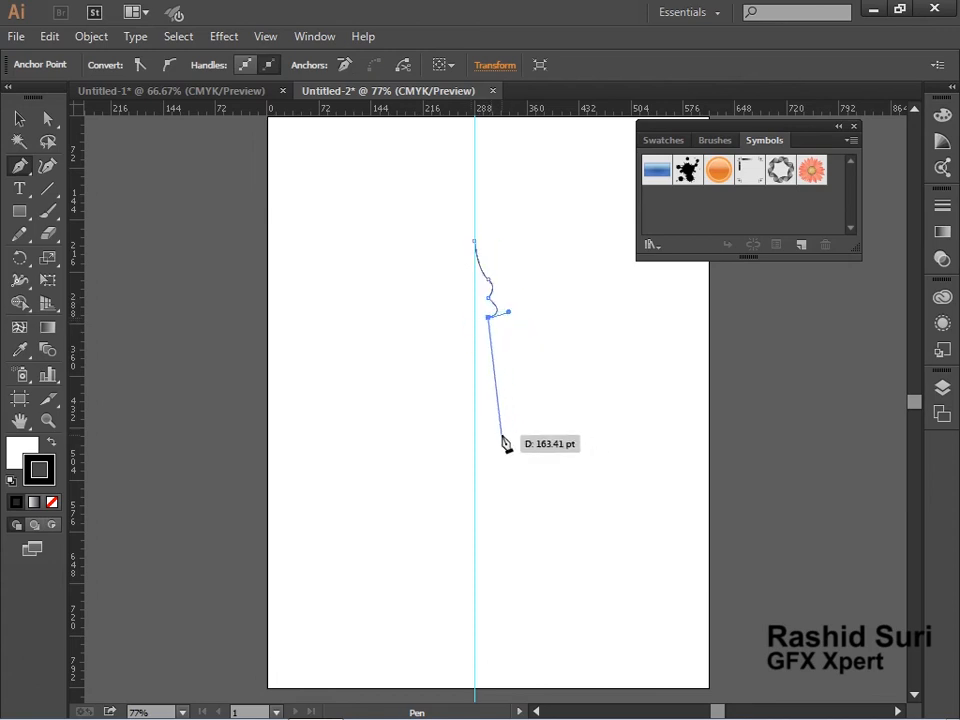
left_click_drag(510, 415, 389, 445)
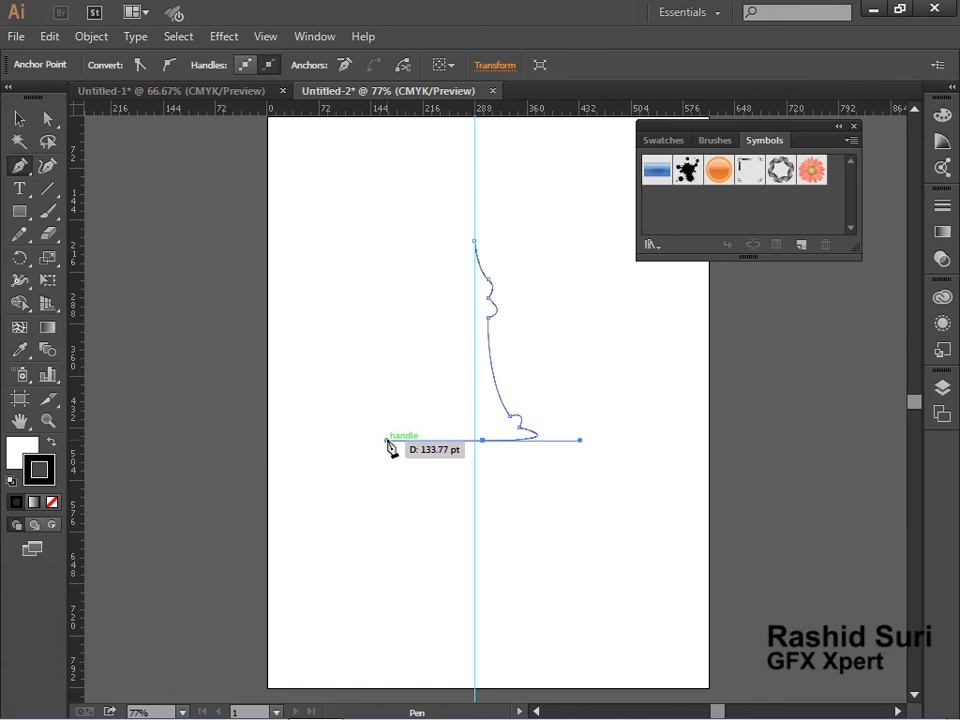
Select the profile path and set its stroke colour to white.
left_click(19, 118)
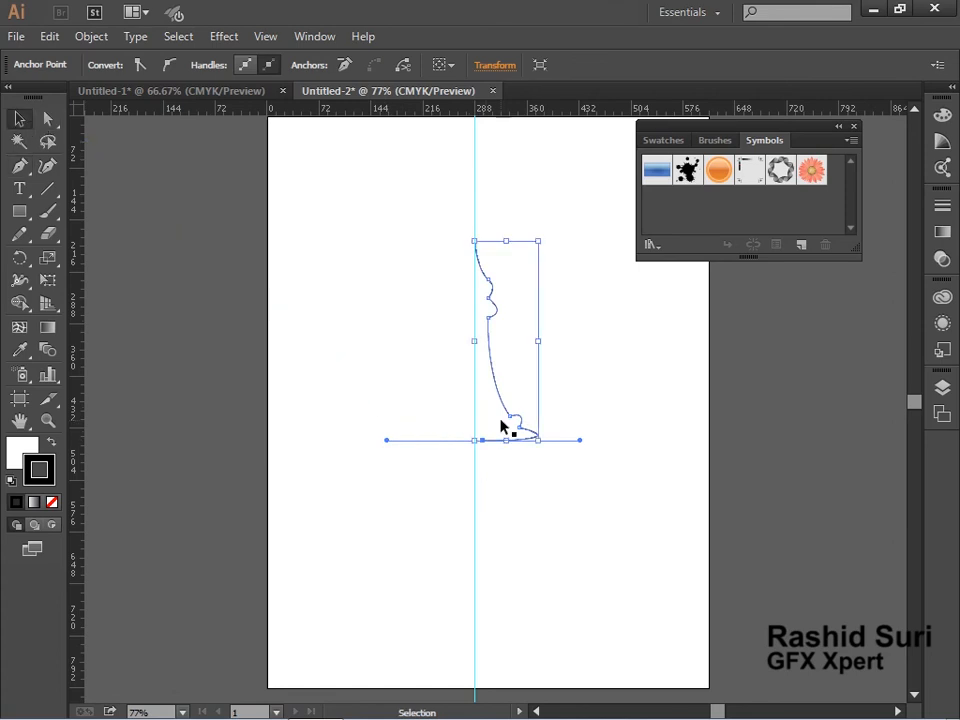
left_click(481, 459)
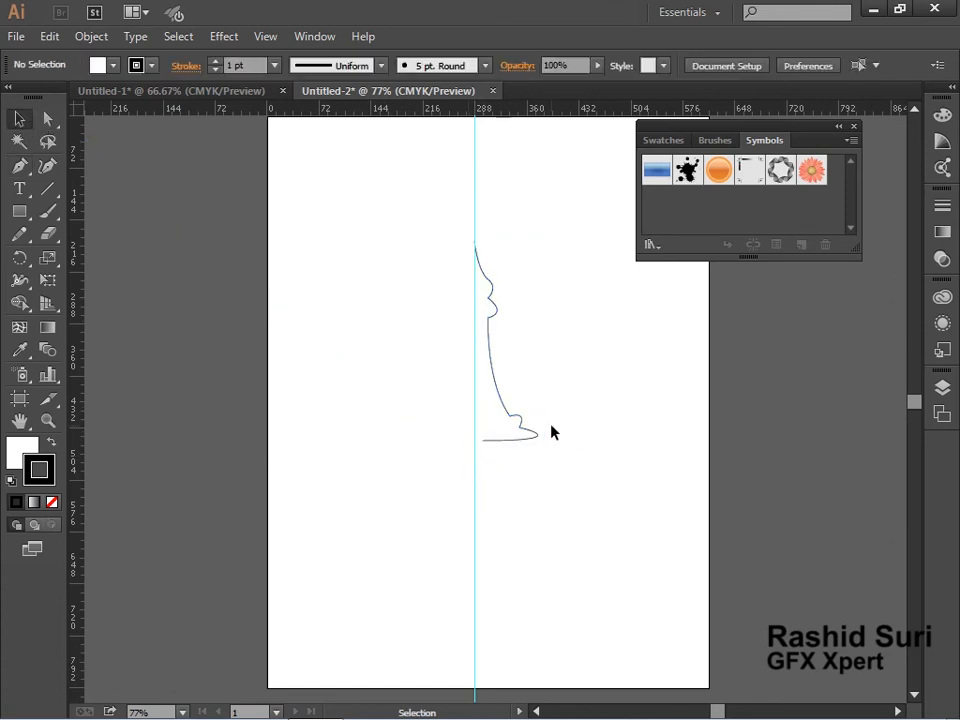
left_click_drag(553, 432, 530, 455)
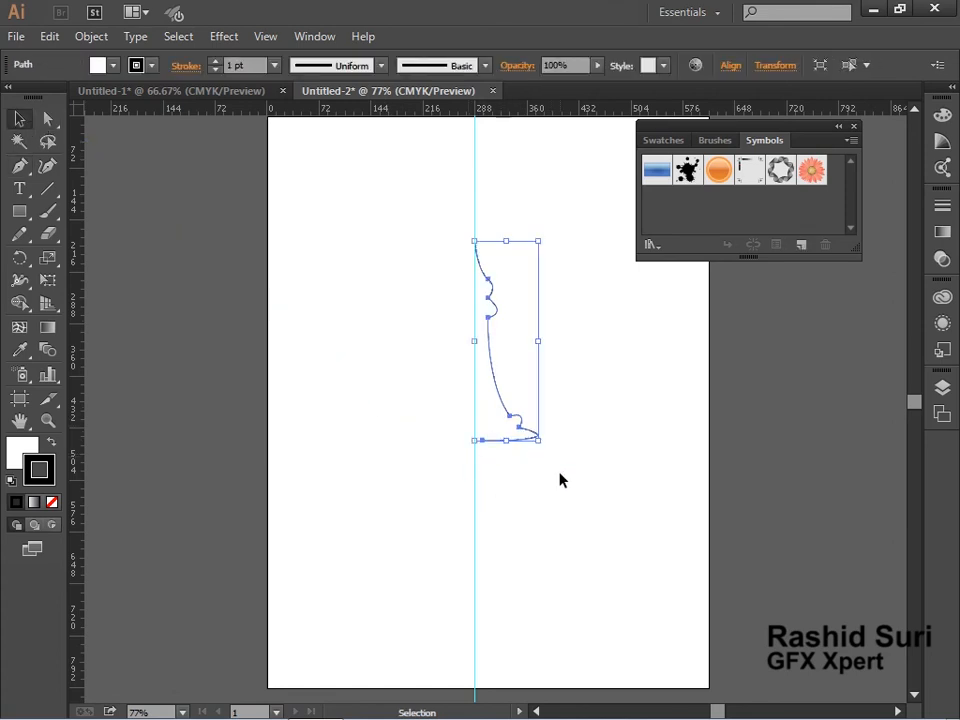
left_click(150, 66)
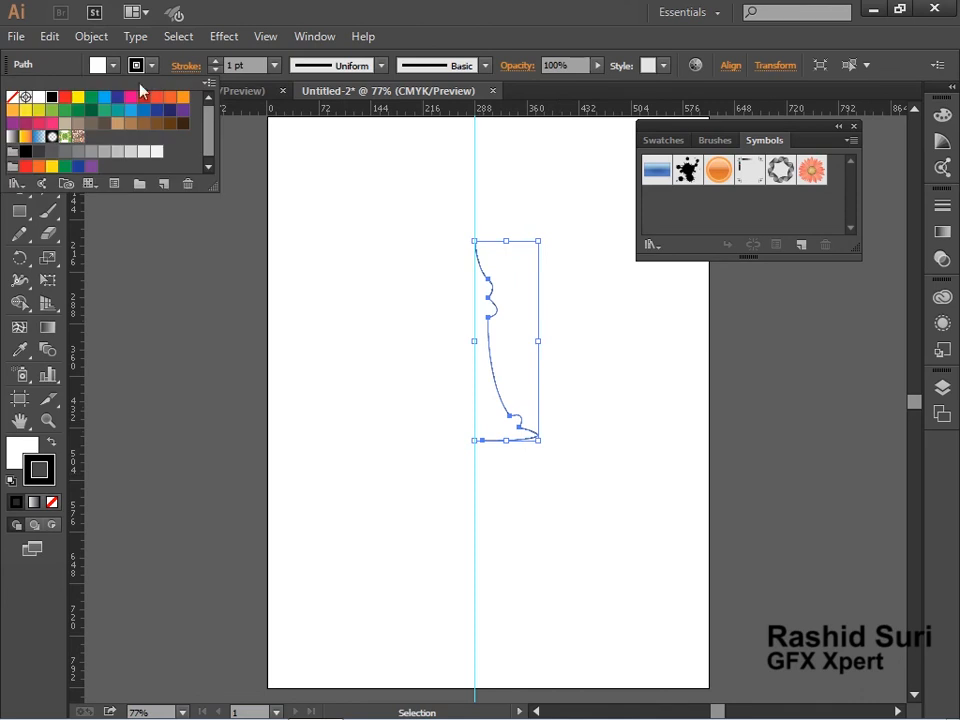
left_click(37, 98)
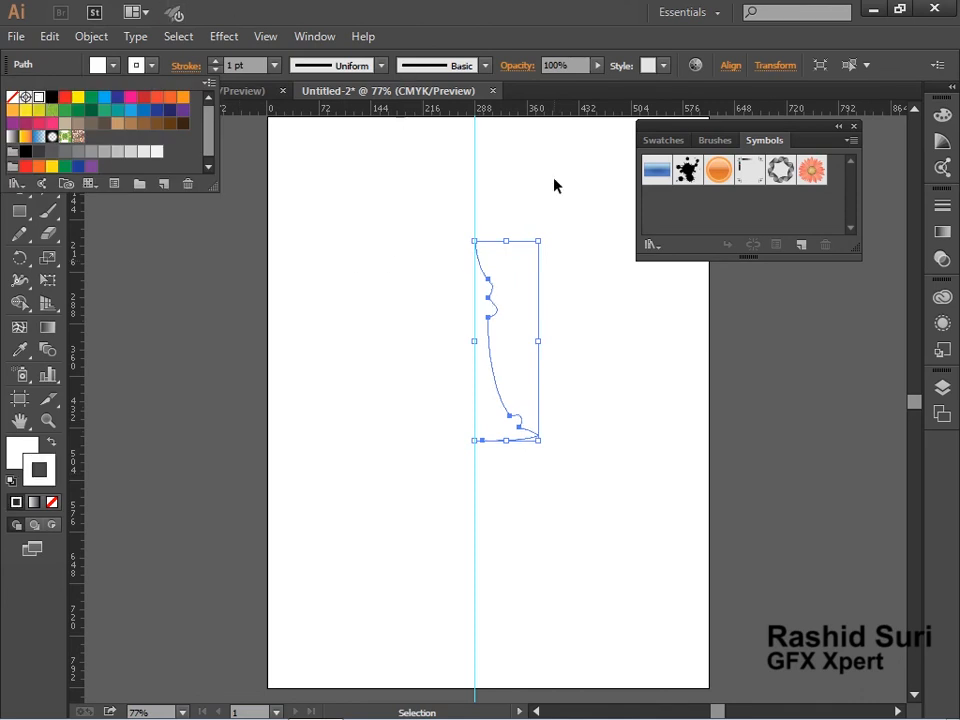
Apply Effect 3D Revolve to the profile with Preview on, keeping the default Off-Axis Front settings.
left_click(228, 46)
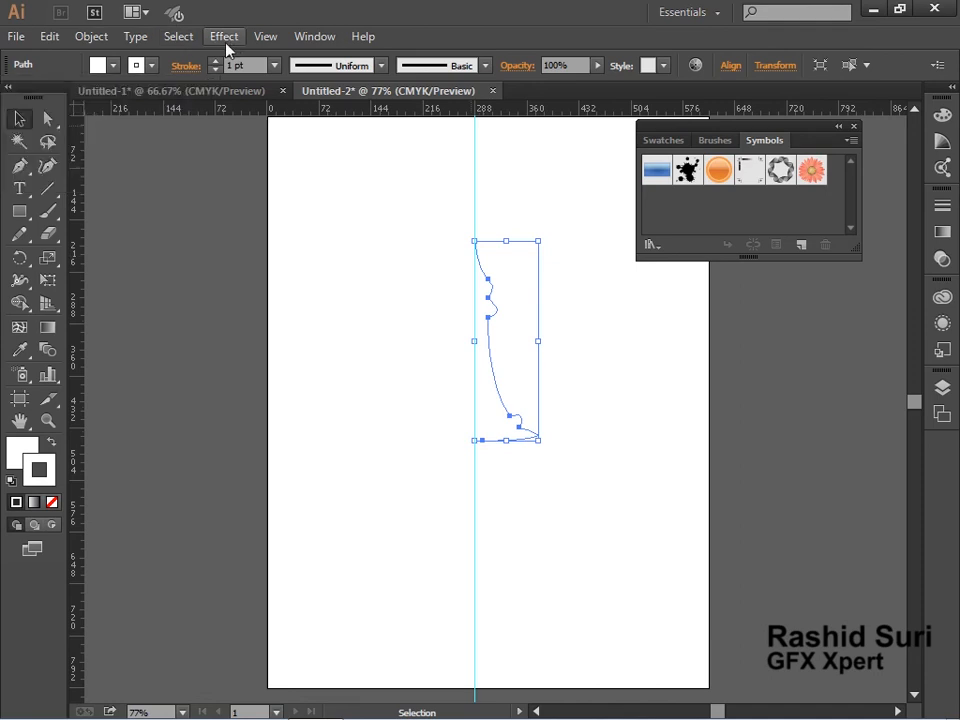
left_click(227, 37)
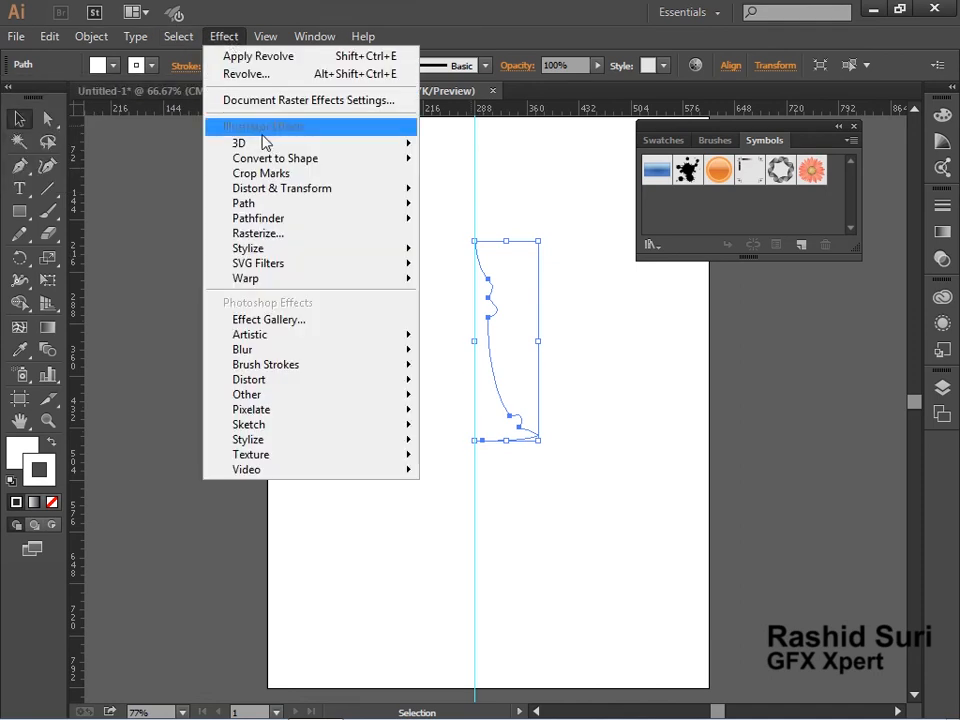
mouse_move(265, 145)
left_click(546, 168)
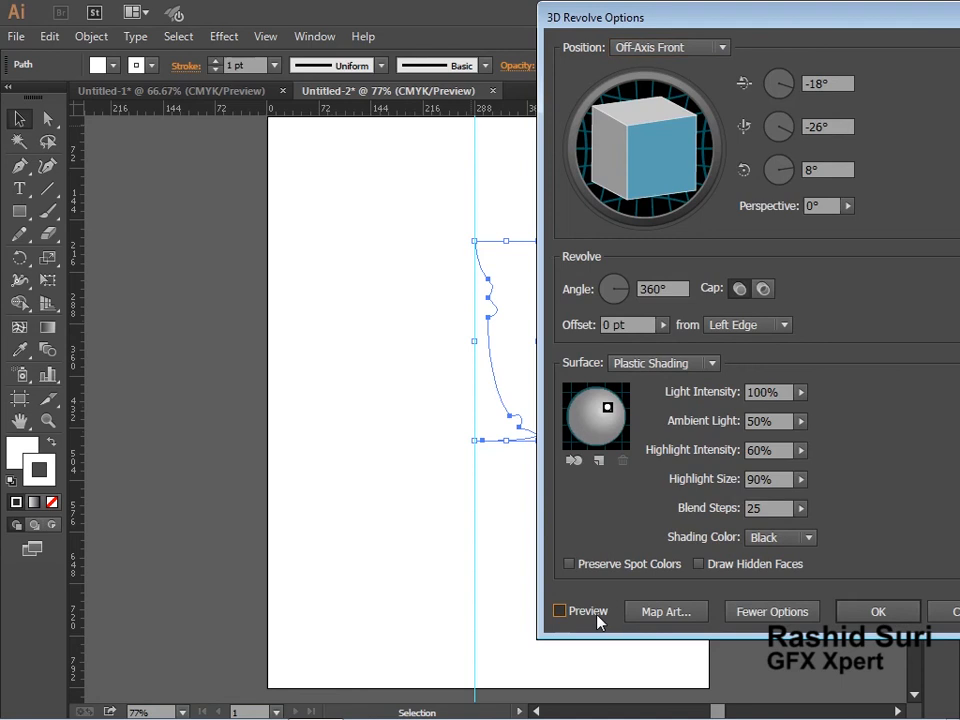
left_click(560, 611)
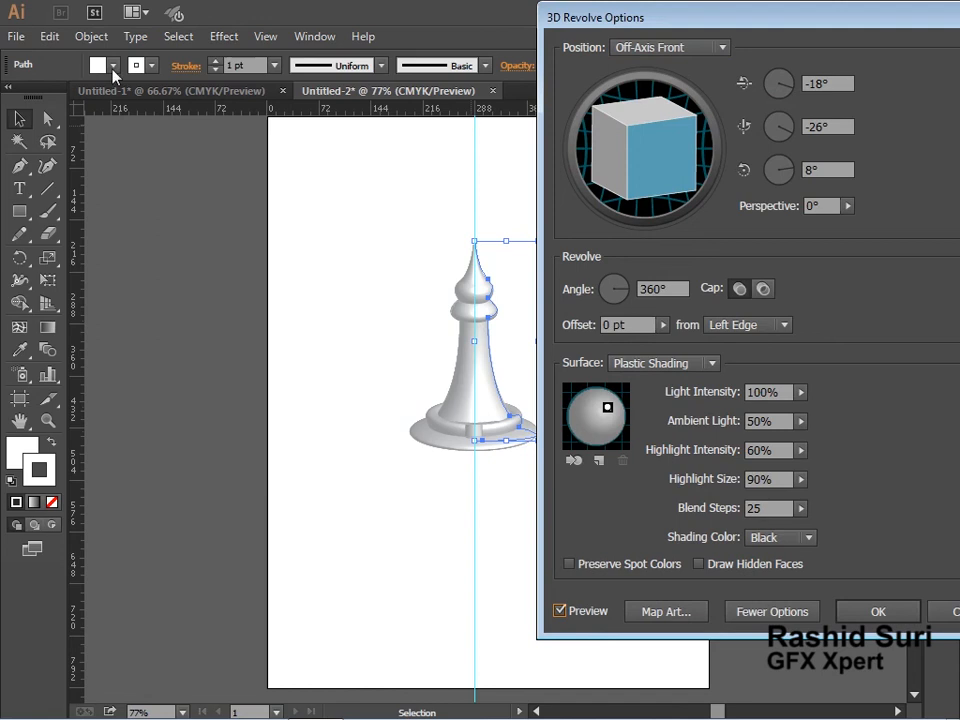
left_click(878, 612)
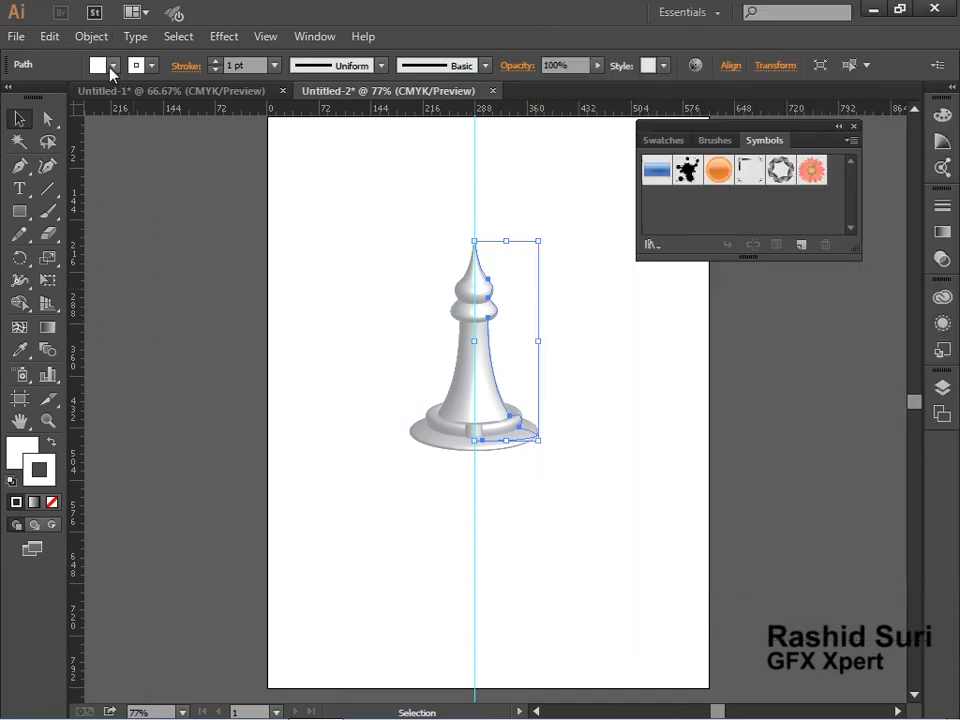
Set the revolved path's fill to none.
left_click(112, 66)
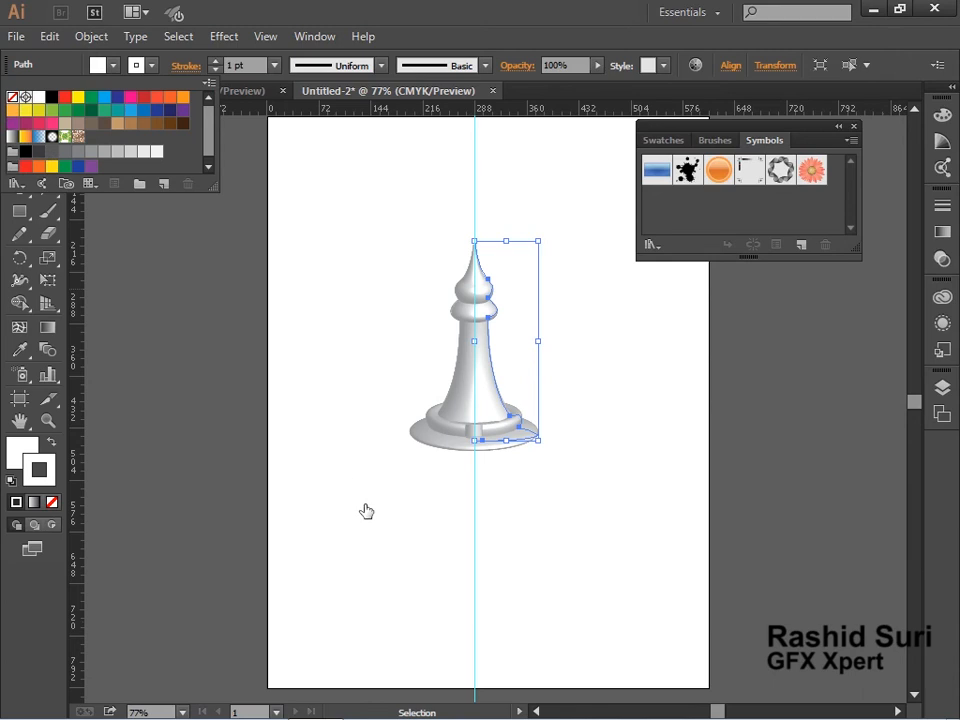
key("slash")
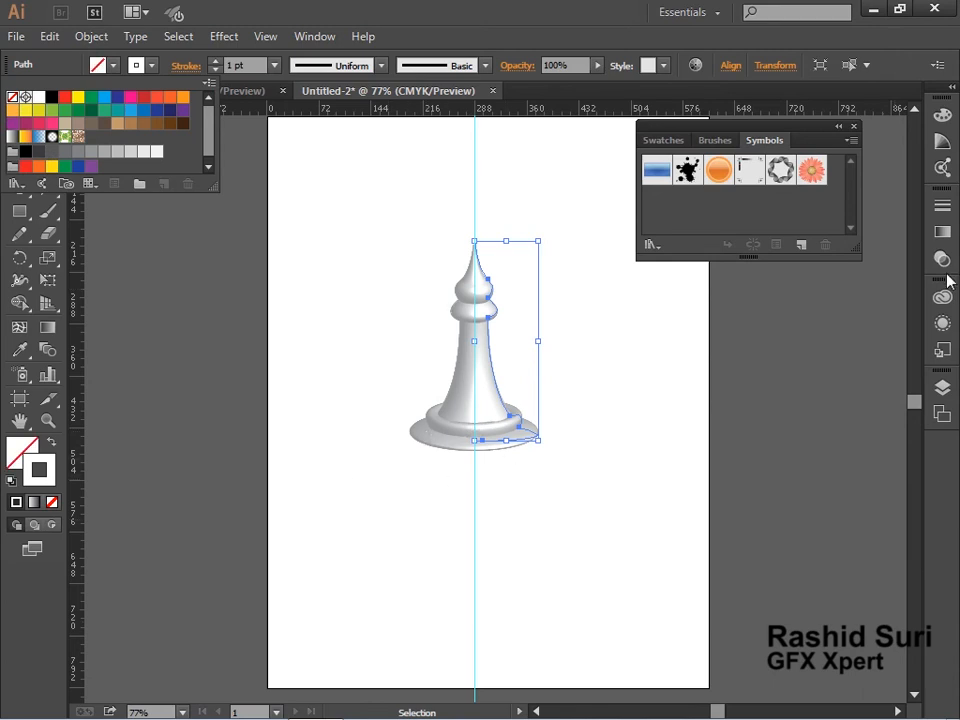
key("ctrl+space")
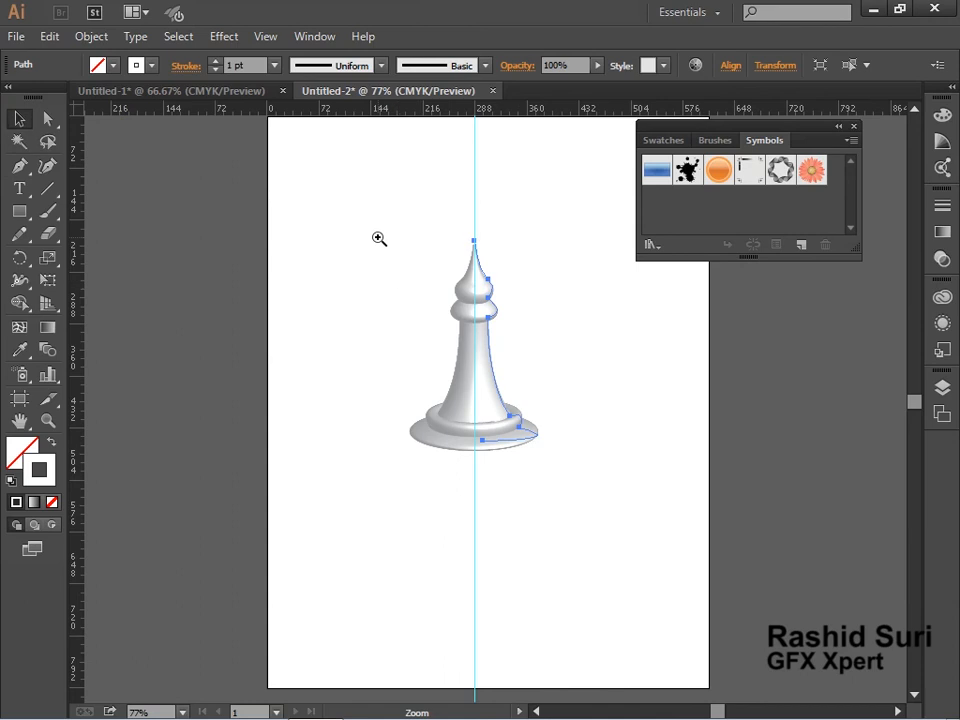
left_click_drag(393, 220, 618, 512)
left_click(690, 528)
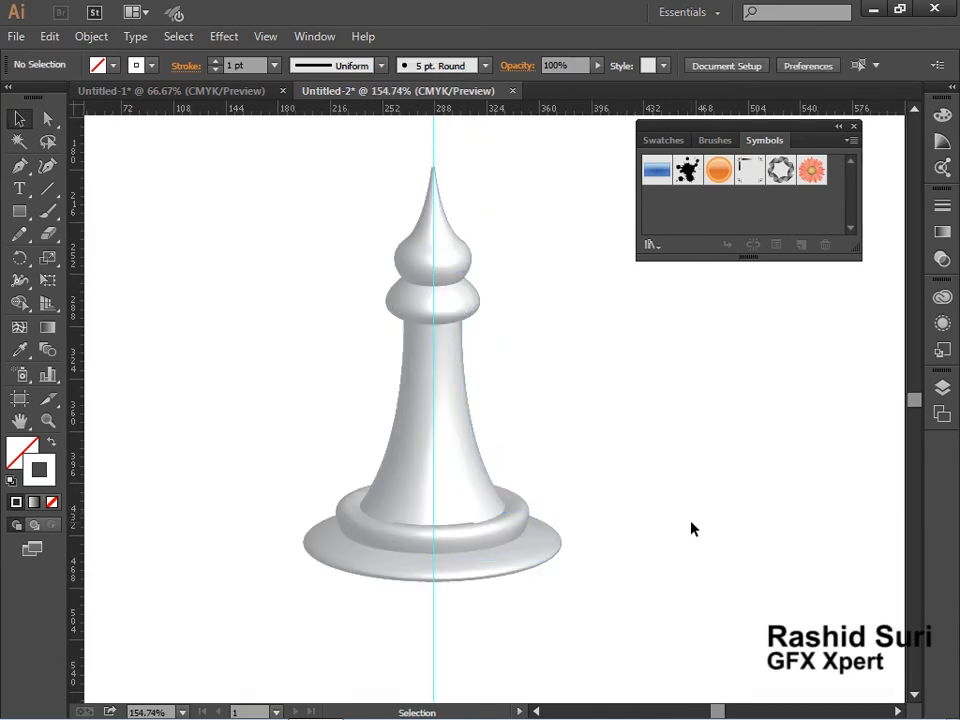
Reopen the piece's 3D Revolve options, try rotating the cube, and reset the position to Off-Axis Front.
left_click(488, 540)
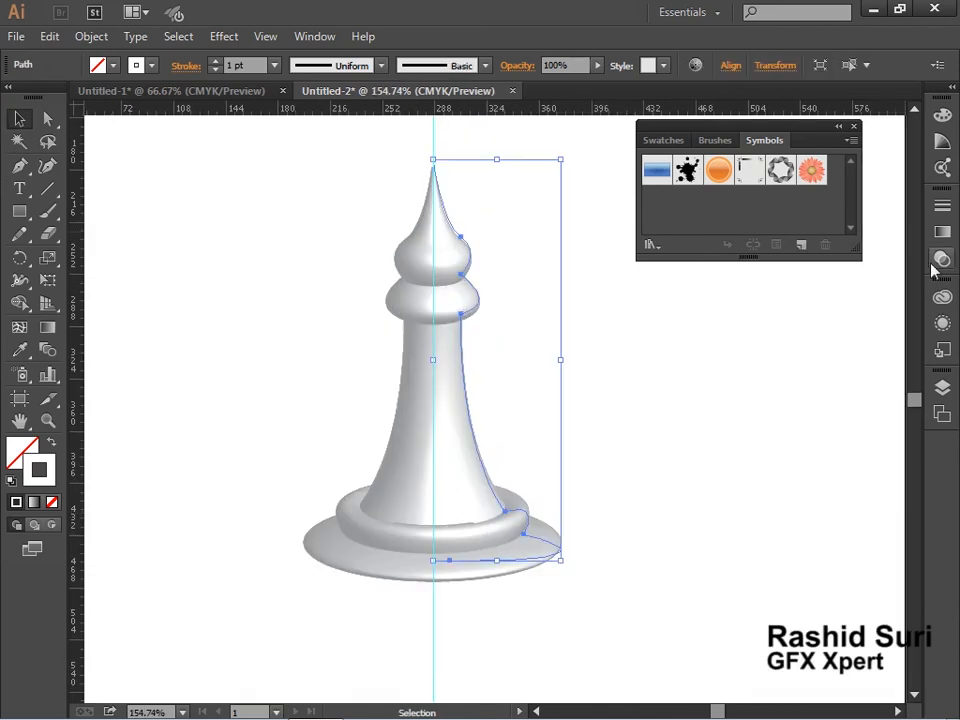
left_click(942, 323)
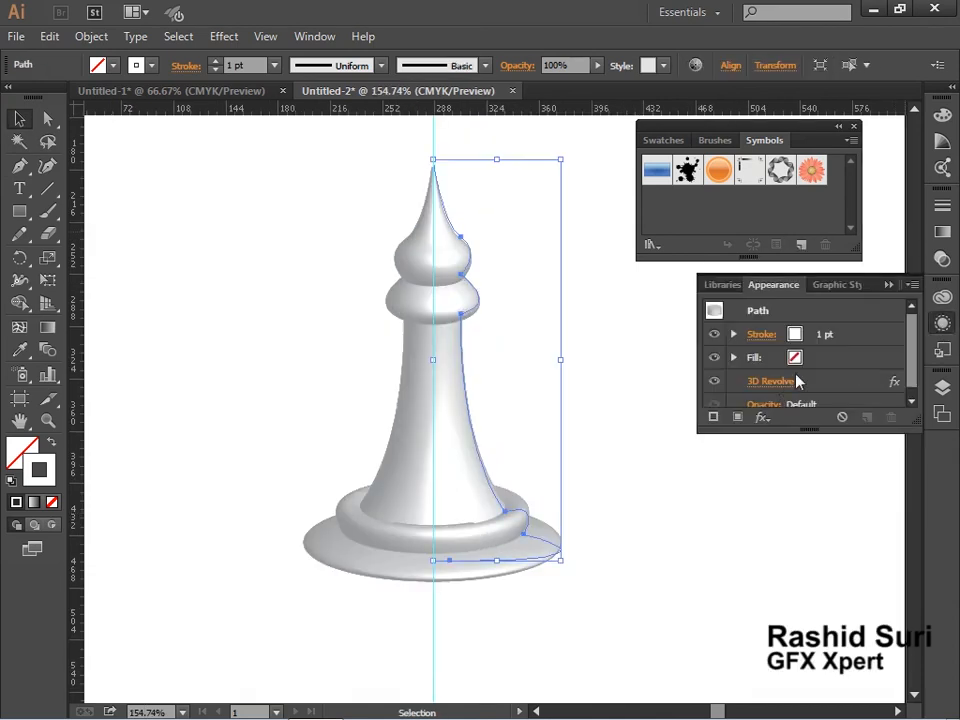
left_click(830, 381)
double_click(830, 381)
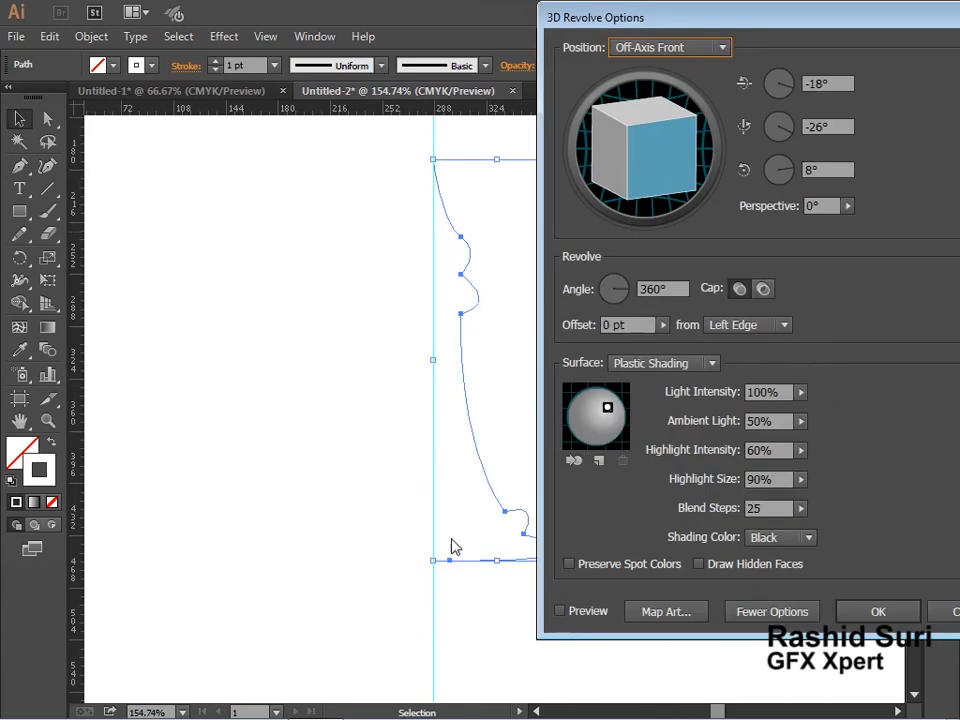
left_click(586, 611)
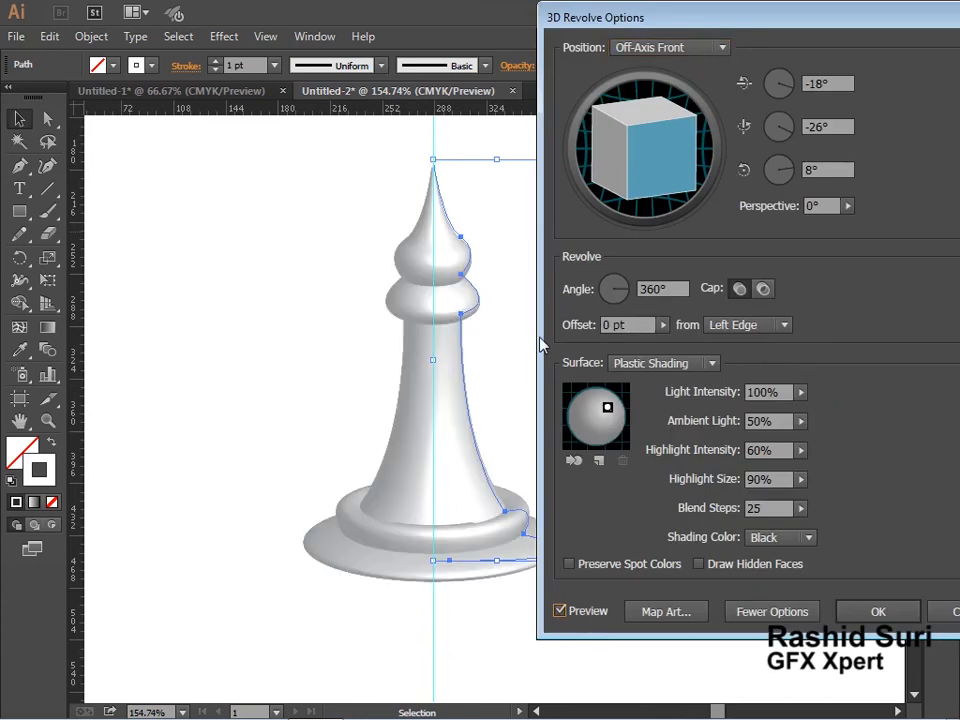
left_click(640, 166)
mouse_move(640, 166)
left_mouse_down()
mouse_move(634, 129)
mouse_move(647, 109)
mouse_move(609, 185)
mouse_move(649, 161)
mouse_move(639, 191)
left_mouse_up()
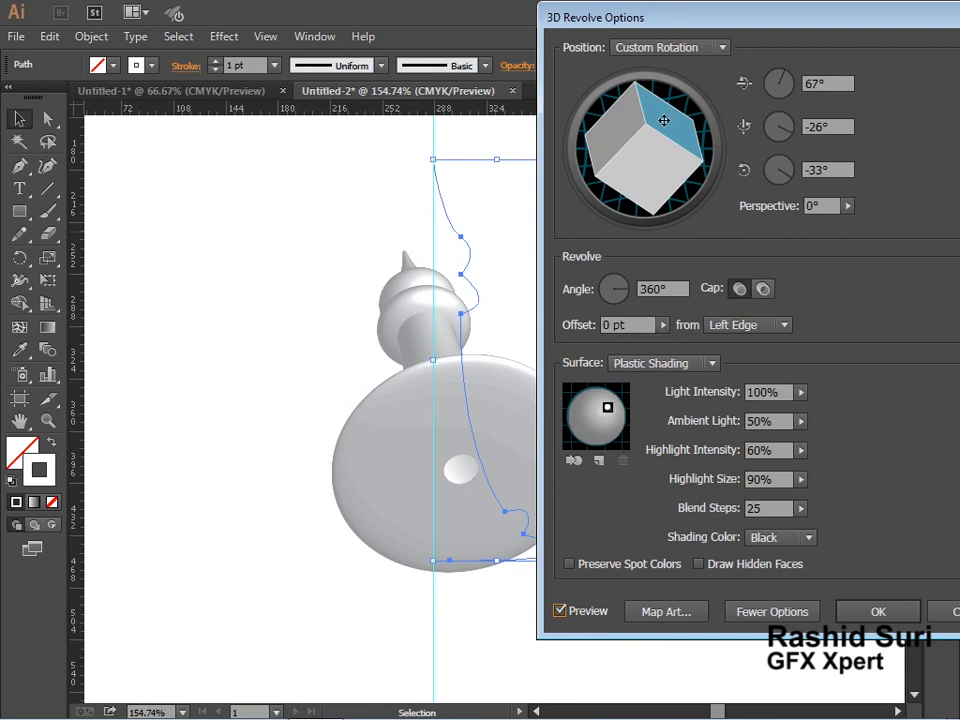
mouse_move(671, 122)
left_mouse_down()
mouse_move(614, 140)
mouse_move(611, 152)
left_mouse_up()
left_click(664, 52)
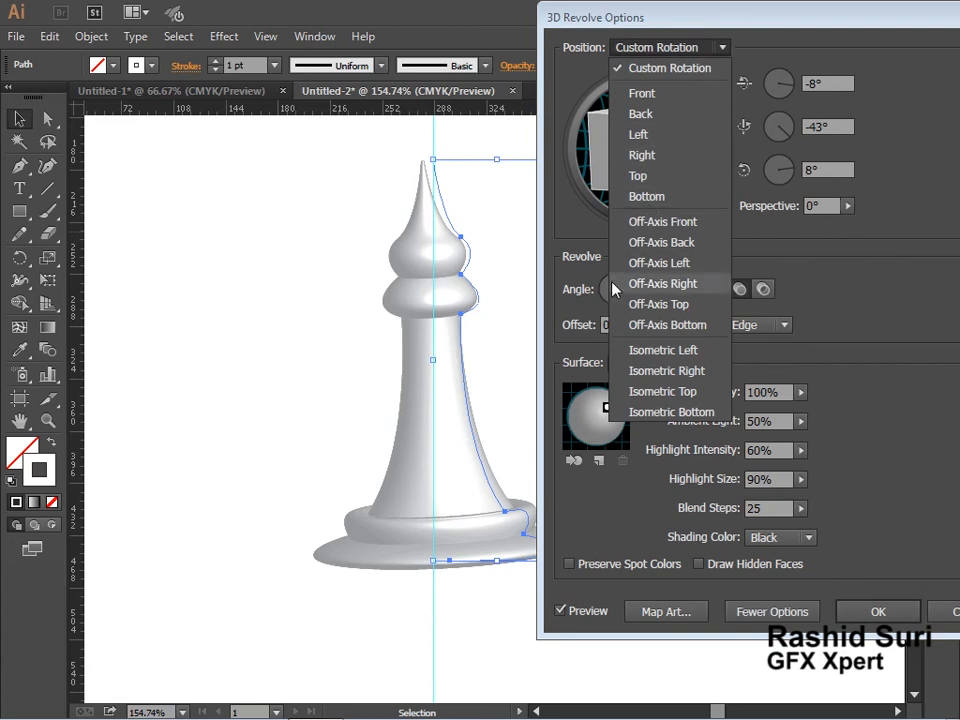
left_click(688, 222)
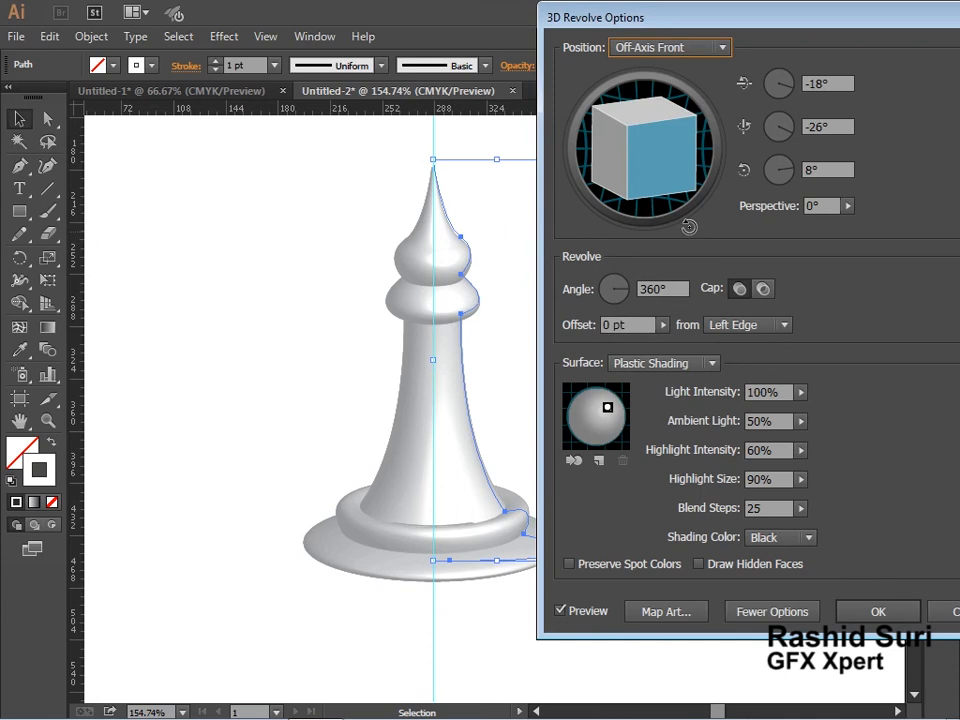
left_click(877, 611)
Adjust the handle of the anchor near the piece's base to reshape the curve with Direct Selection.
left_click(596, 570)
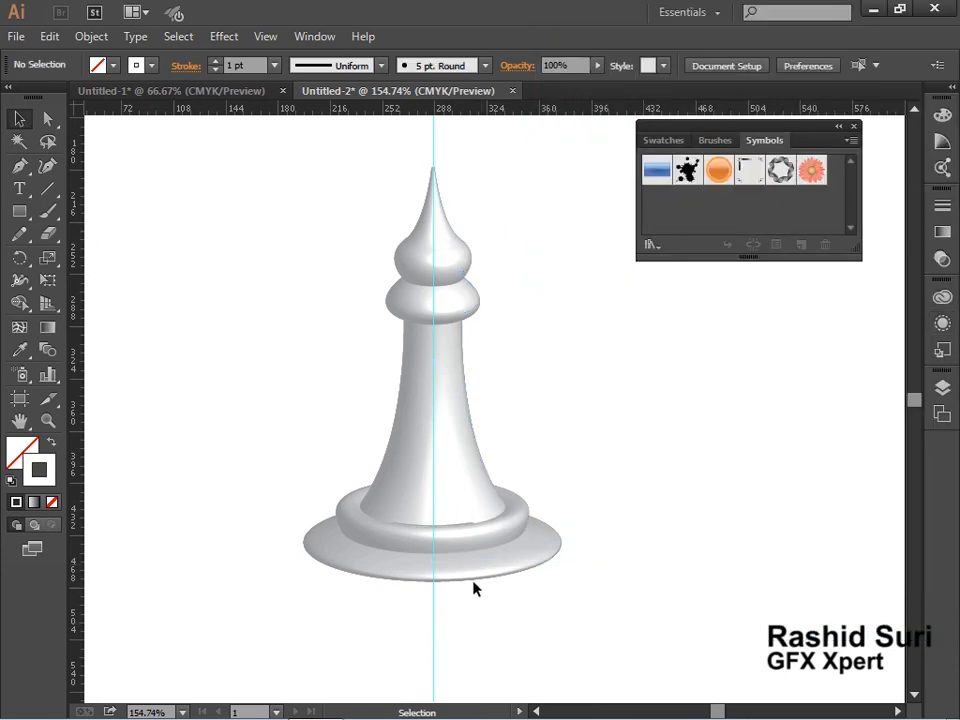
left_click(515, 515)
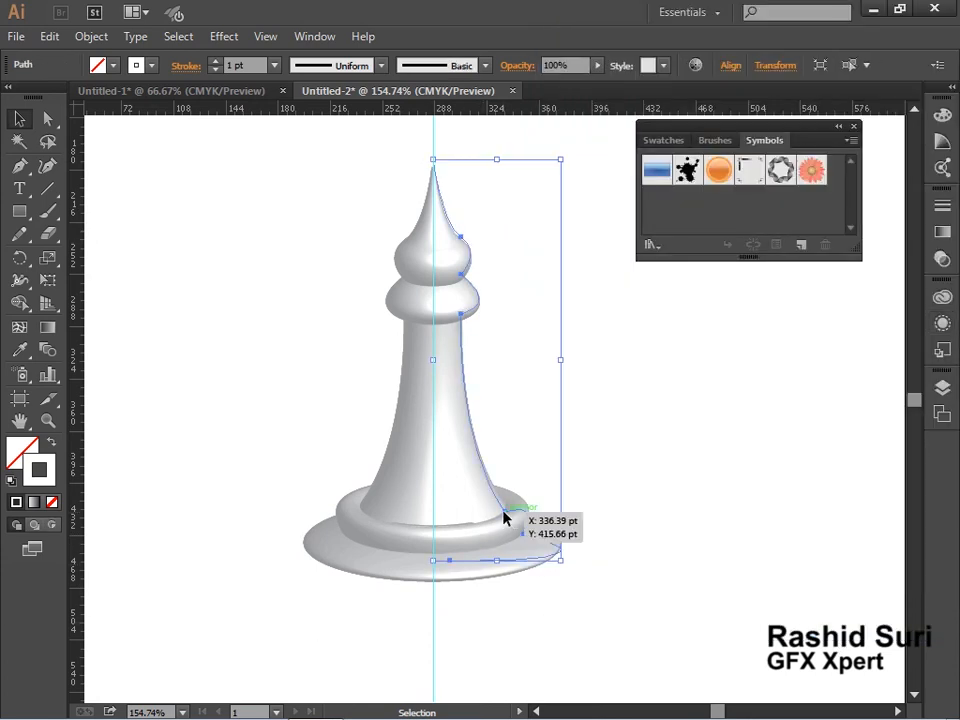
left_click(47, 118)
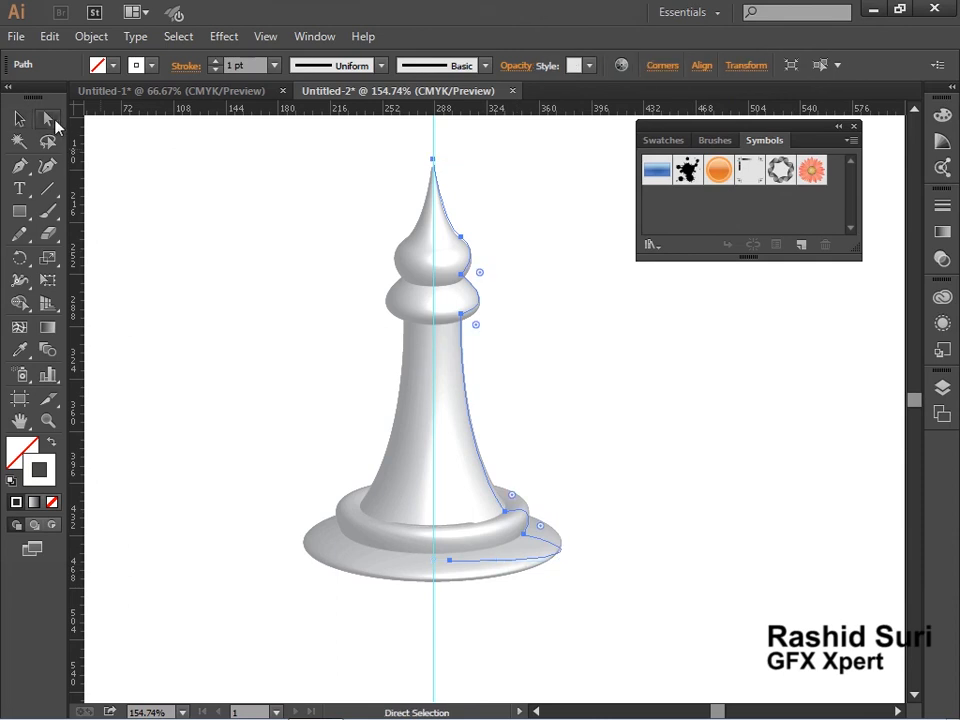
left_click(523, 535)
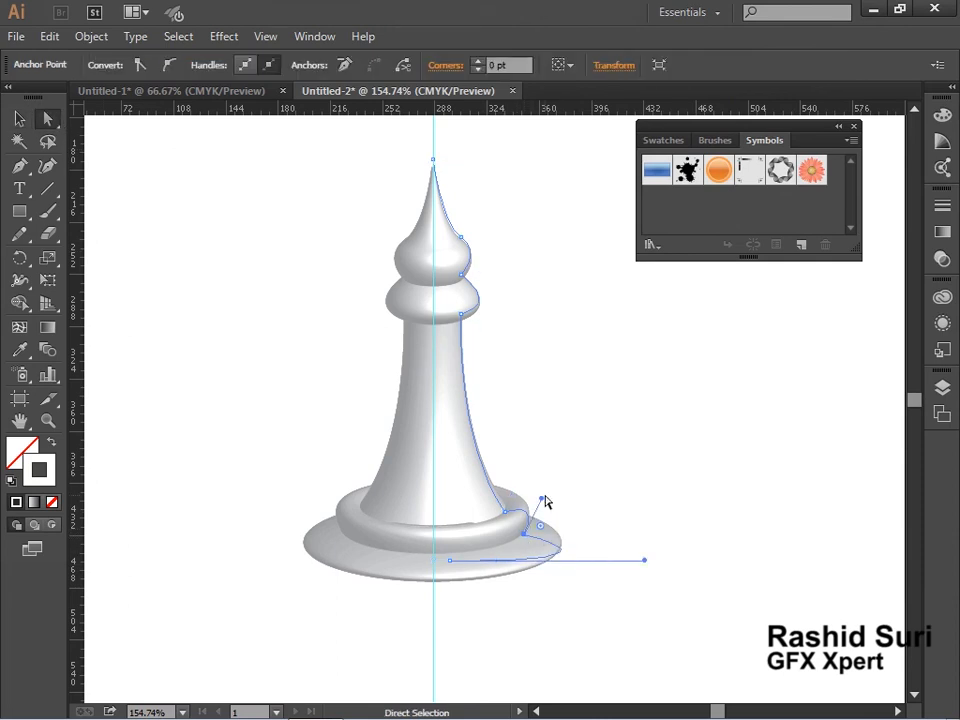
left_click_drag(541, 497, 535, 511)
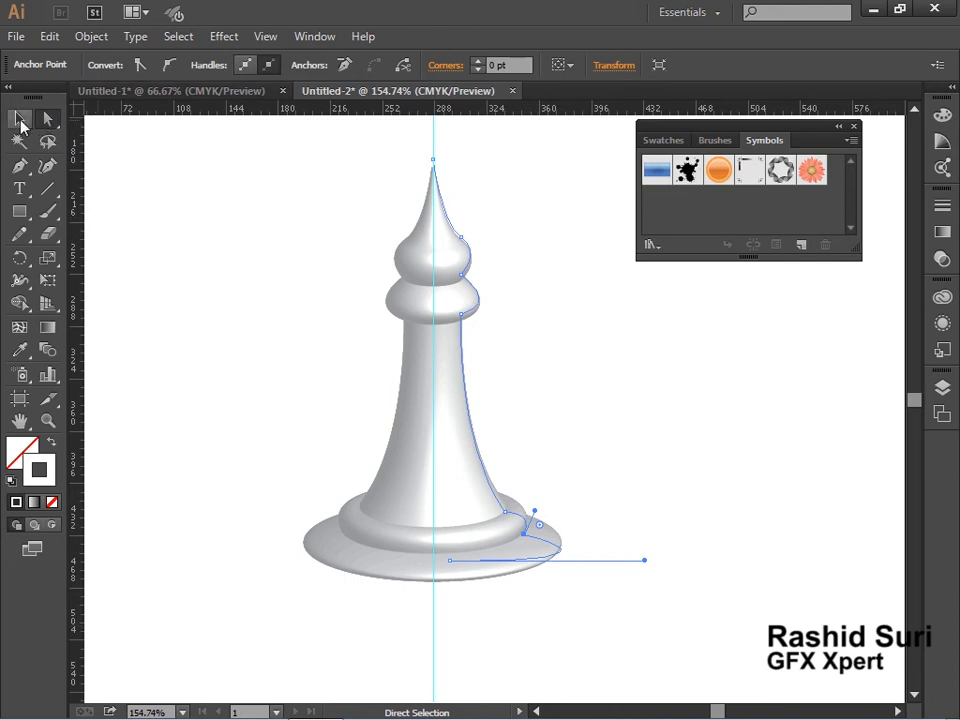
Duplicate the chess piece, placing the copy to its lower right.
left_click(19, 118)
left_click(334, 454)
left_click_drag(470, 522, 686, 609)
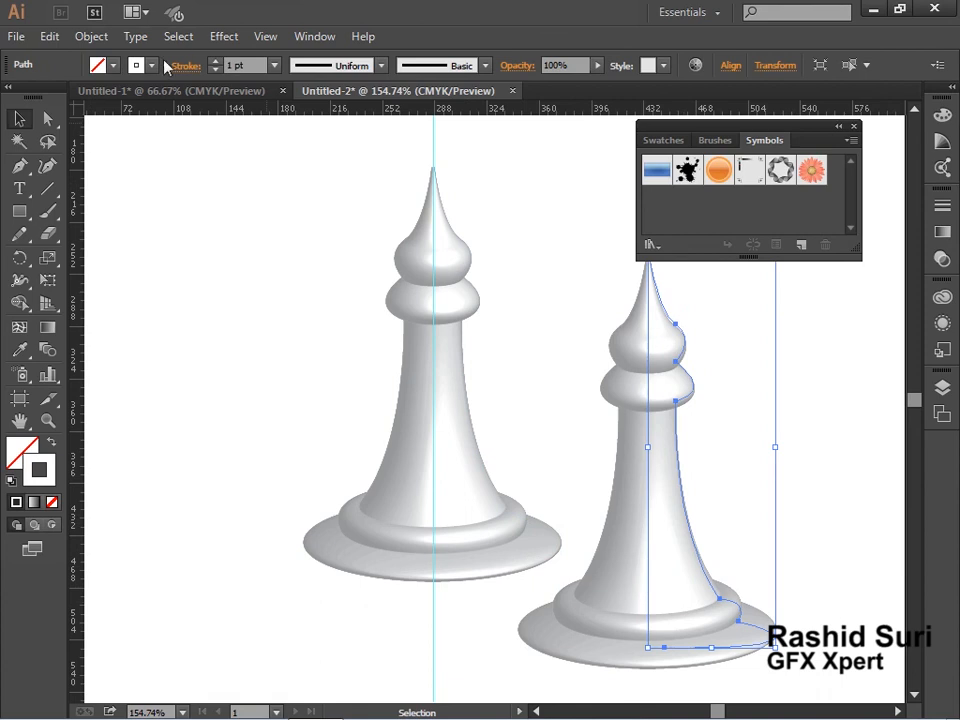
Set the copied piece's fill colour to black.
left_click(113, 65)
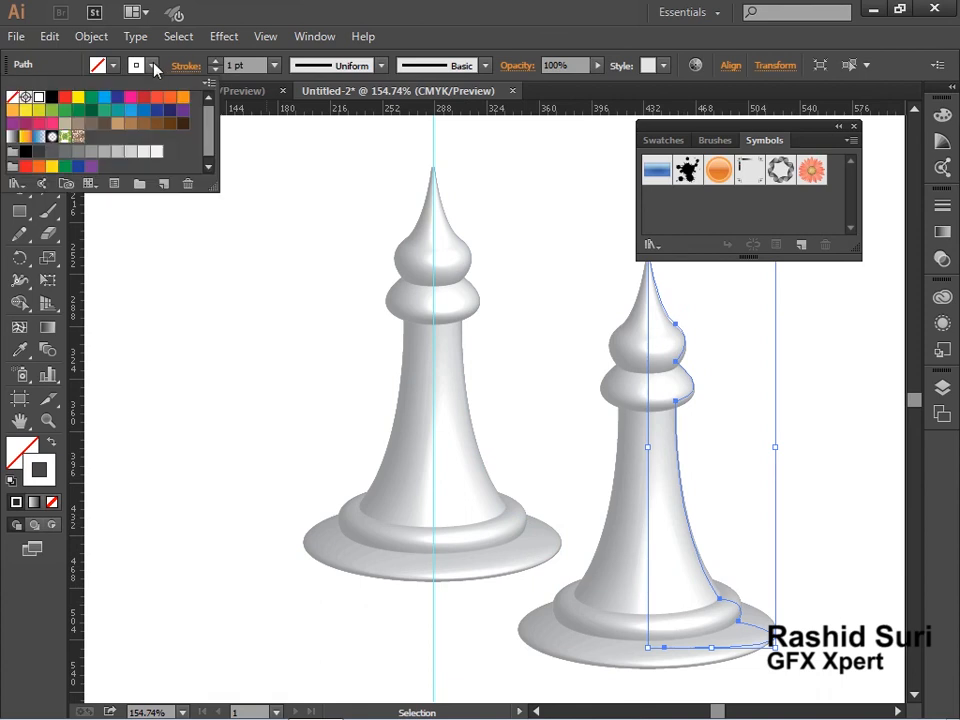
left_click(66, 126)
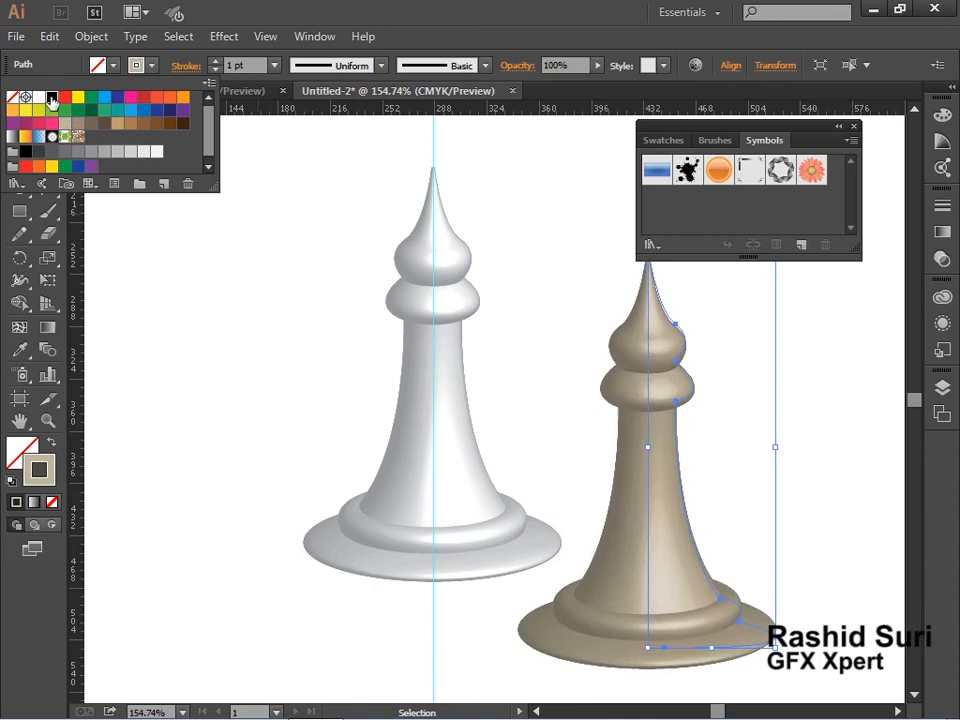
left_click(41, 133)
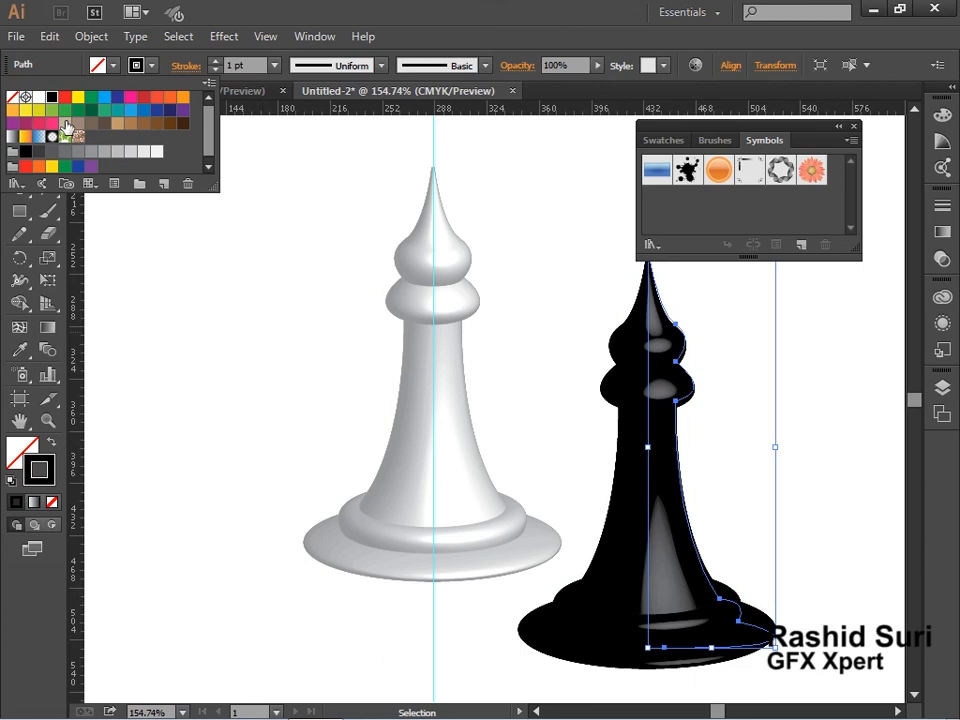
Undo the black fill on the copied chess piece.
key("ctrl+z")
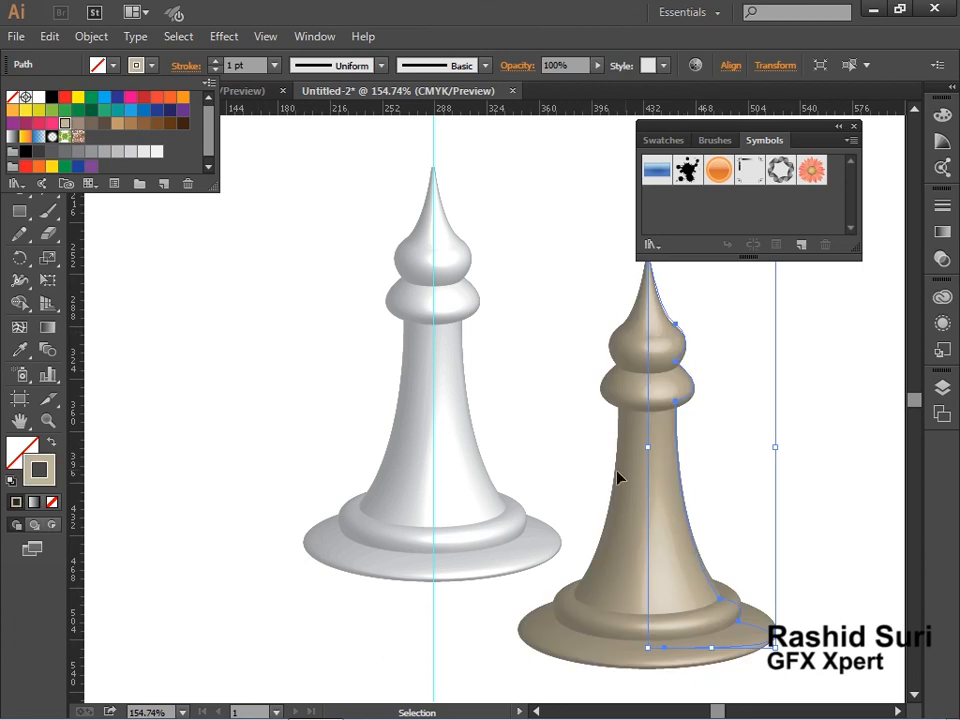
key("ctrl+alt+space")
left_click(544, 472, "ctrl+alt")
left_click(544, 475, "ctrl+alt")
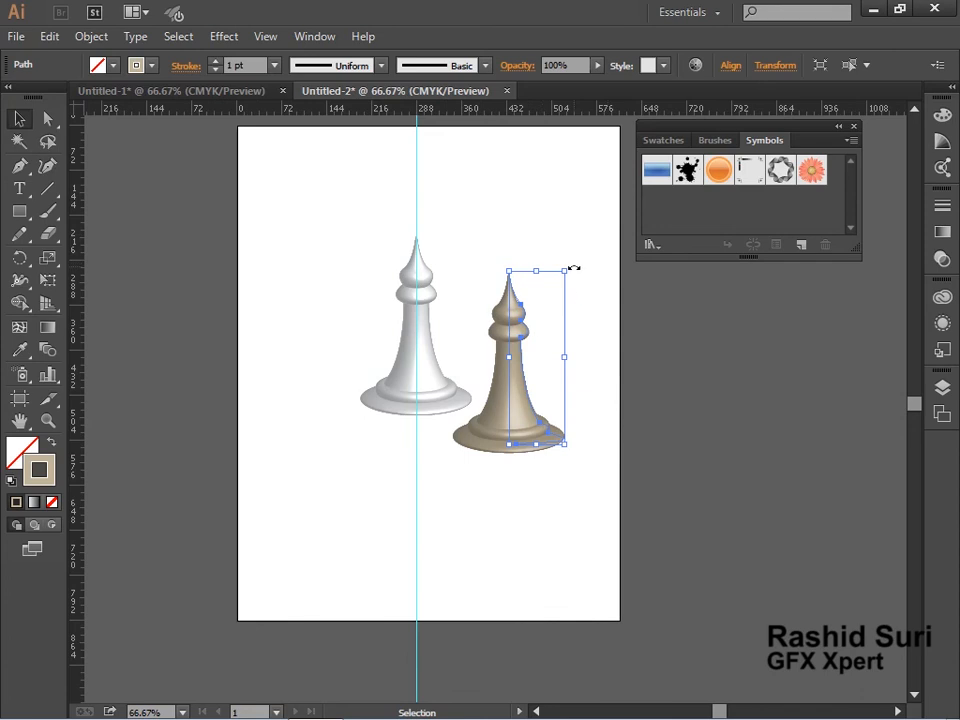
left_click_drag(574, 268, 347, 274)
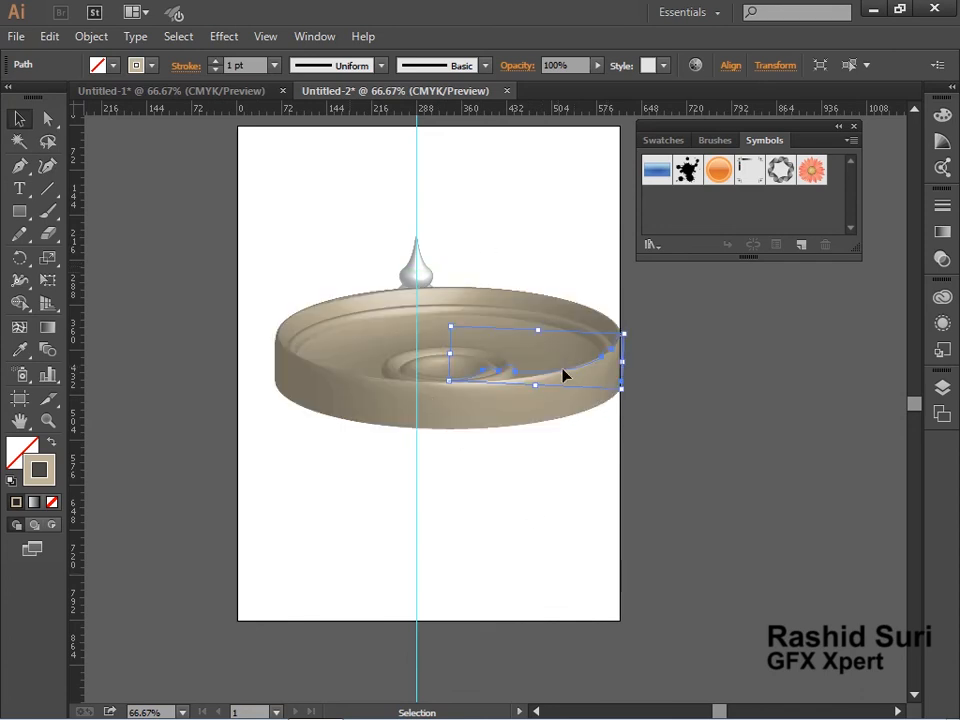
key("a")
key("ctrl+z")
key("v")
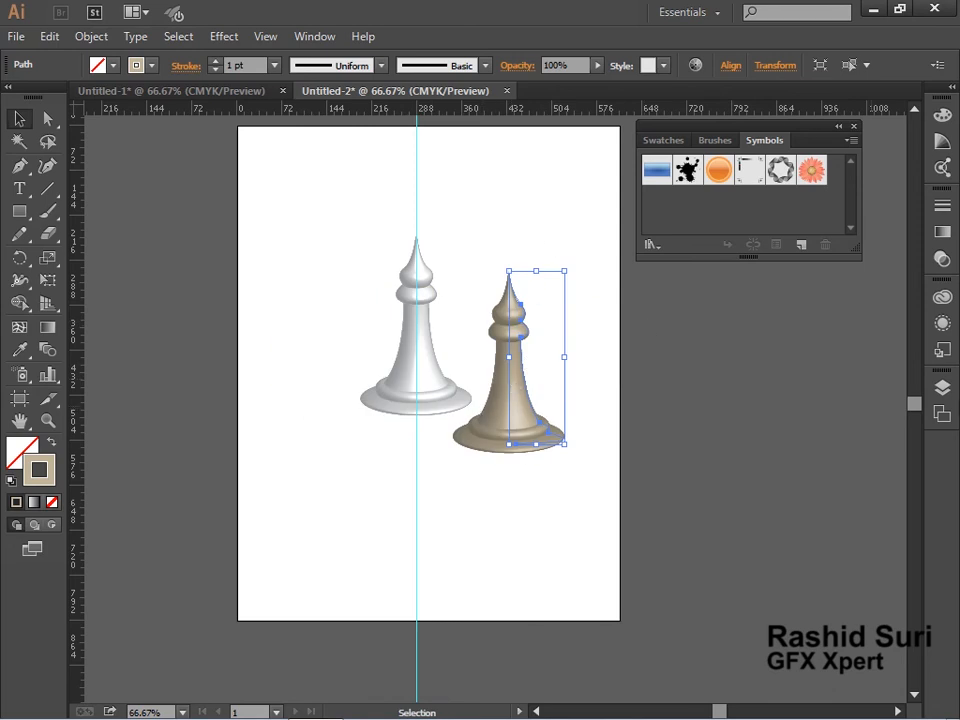
Edit the copied piece's 3D Revolve effect to a custom rotation of -46°, 20°, 79°, laying it on its side.
left_click(941, 325)
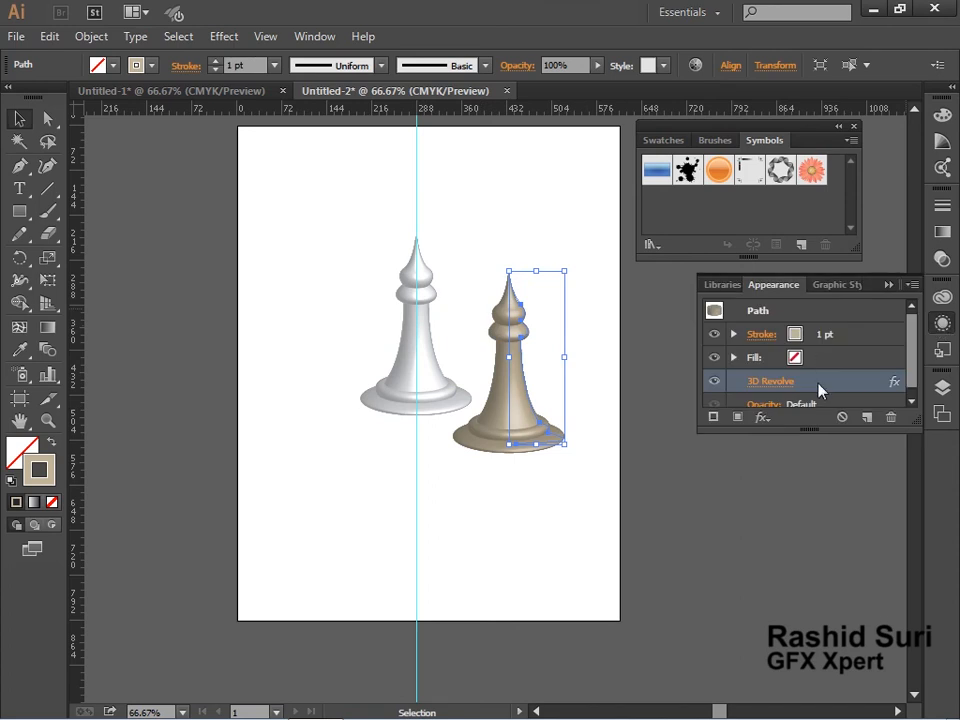
double_click(820, 390)
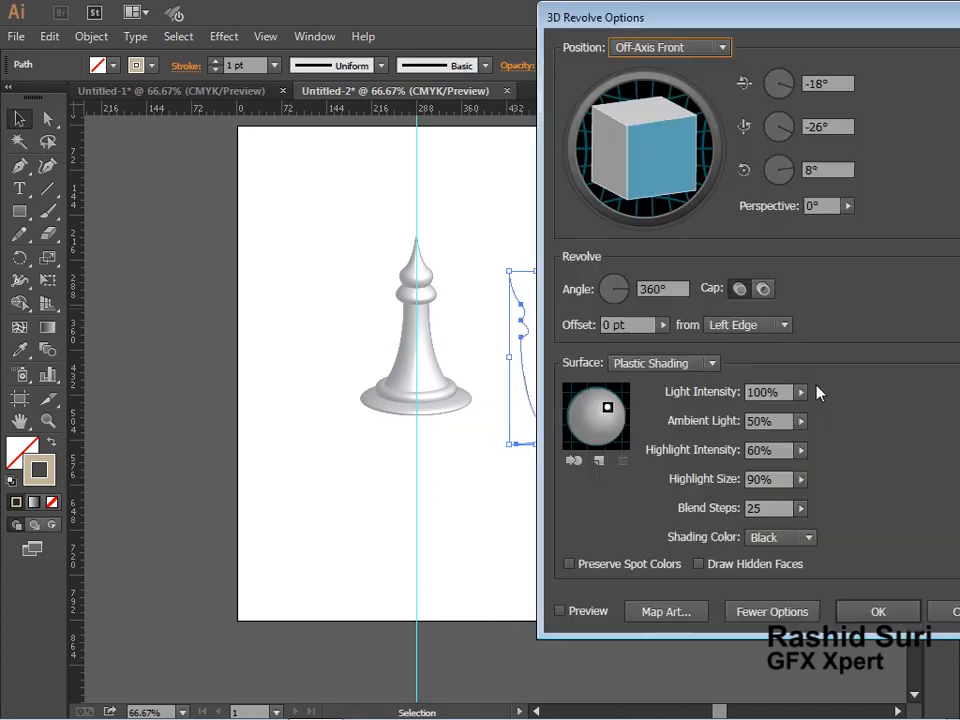
left_click(577, 608)
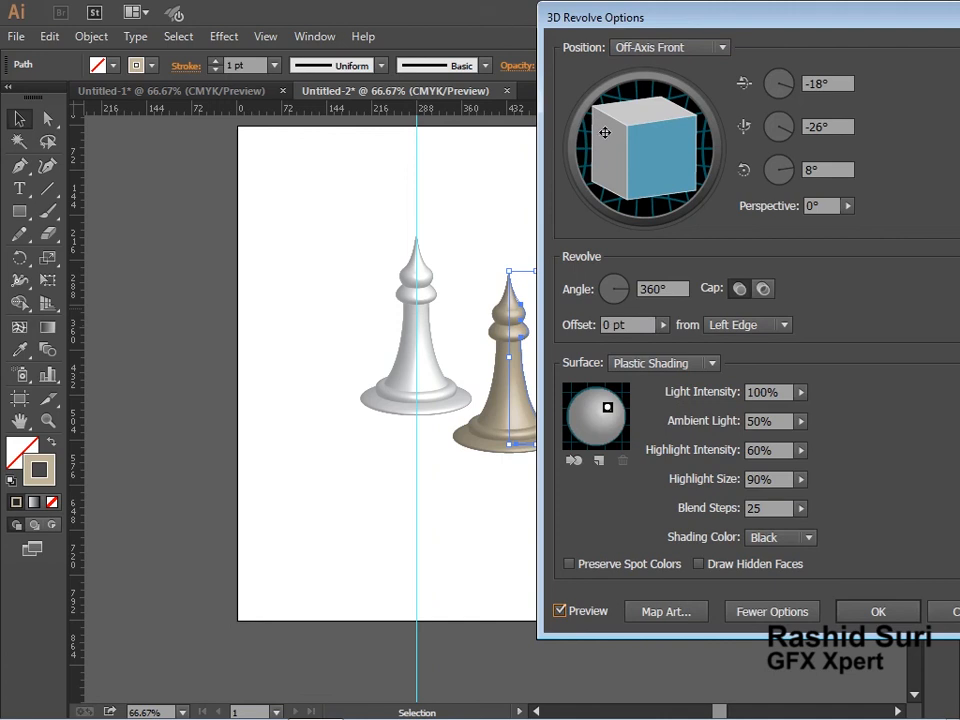
left_click_drag(605, 132, 624, 199)
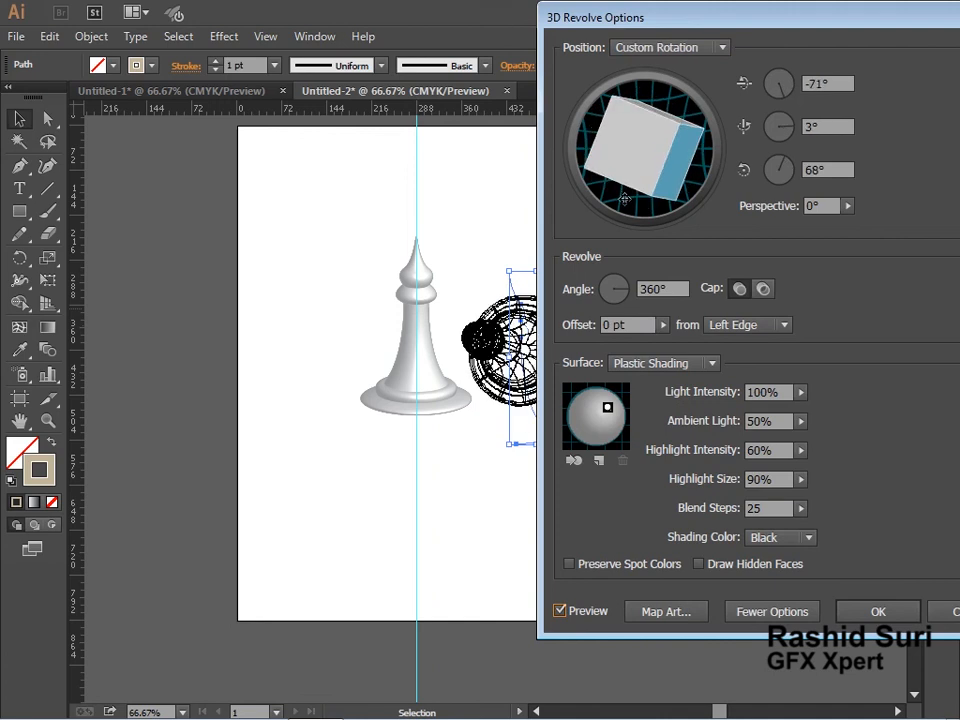
mouse_move(615, 148)
left_mouse_down()
mouse_move(594, 158)
mouse_move(604, 150)
left_mouse_up()
mouse_move(631, 23)
left_mouse_down()
mouse_move(718, 30)
mouse_move(672, 24)
left_mouse_up()
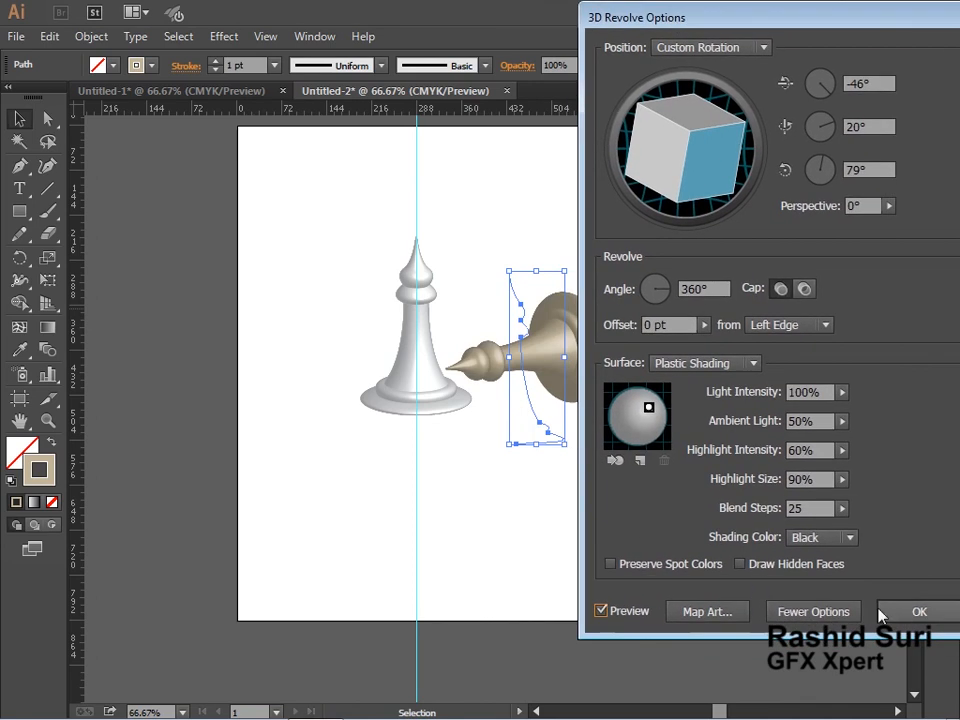
left_click(917, 612)
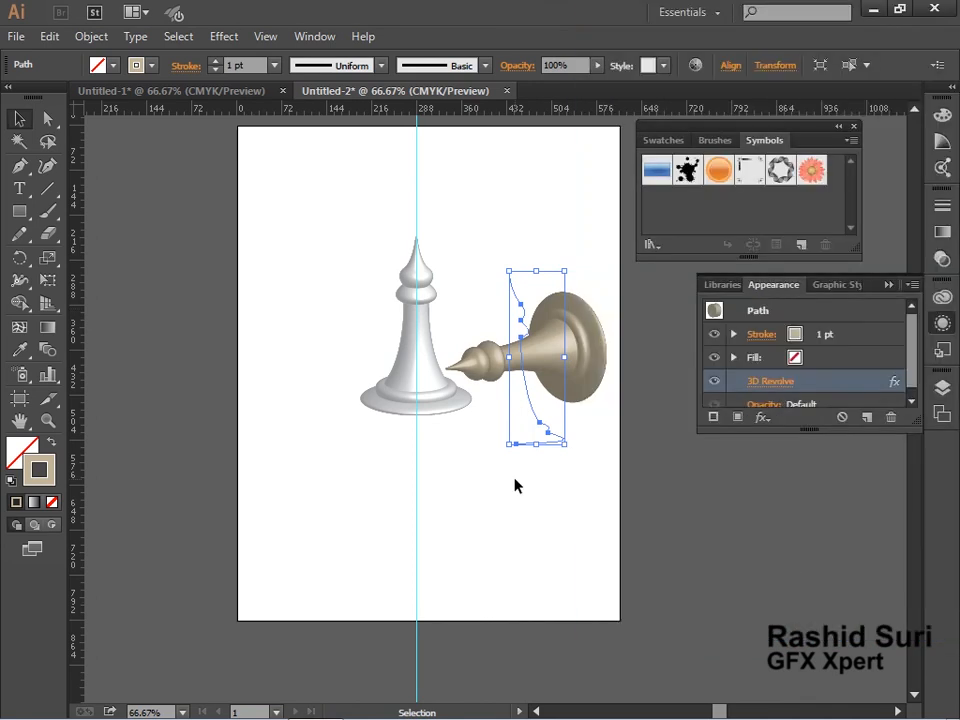
Move the lying piece so it rests against the base of the standing piece.
left_click(514, 484)
left_click_drag(552, 338, 472, 472)
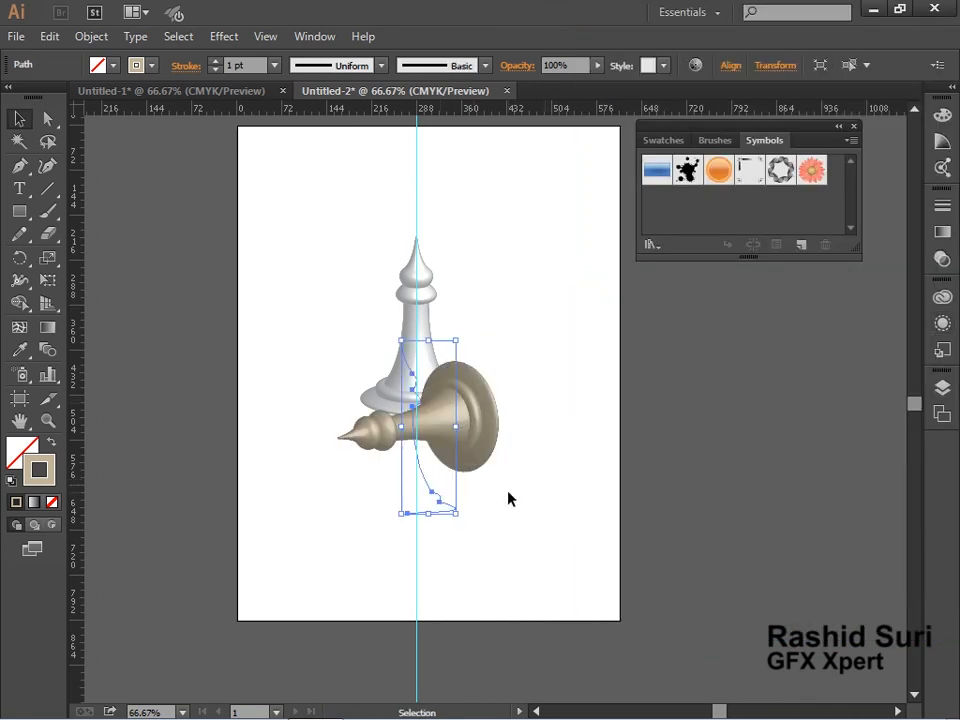
left_click_drag(463, 421, 477, 427)
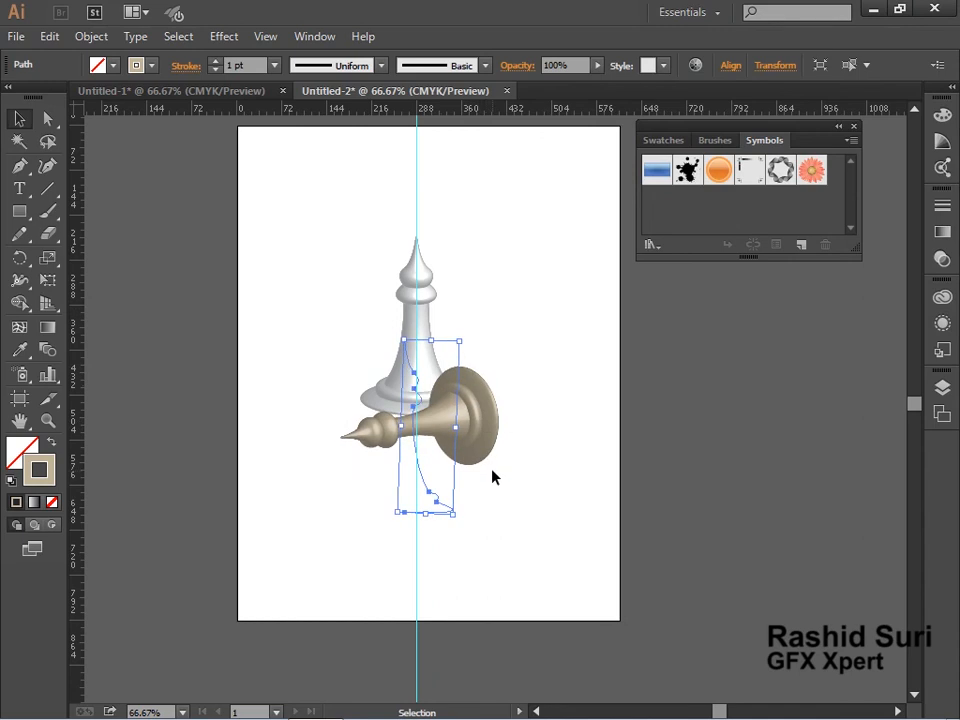
left_click(510, 490)
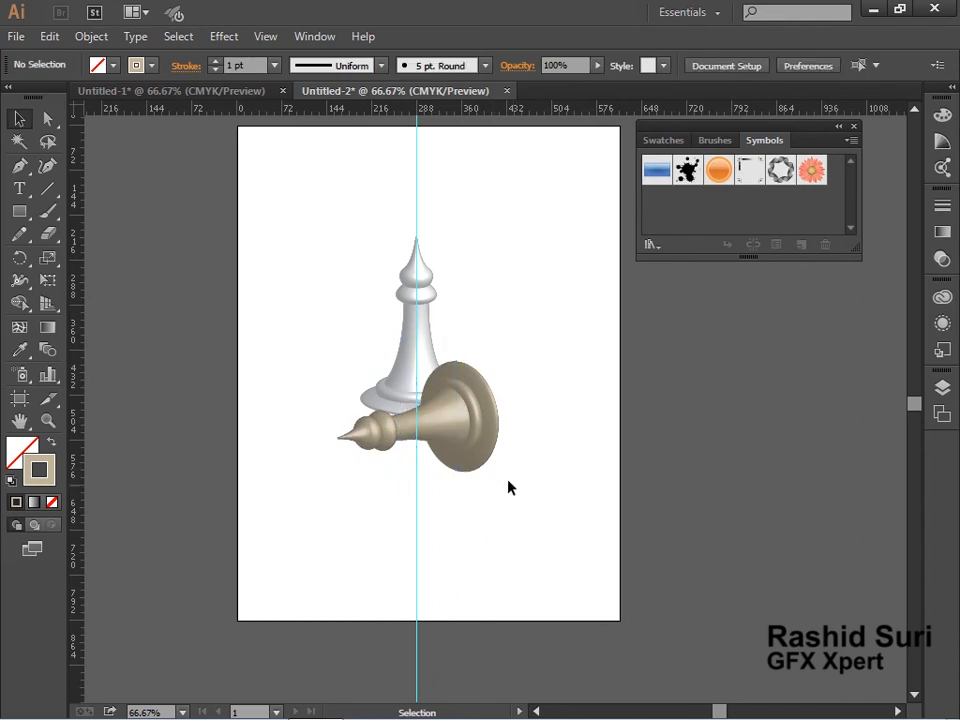
left_click_drag(465, 443, 516, 431)
left_click(383, 545)
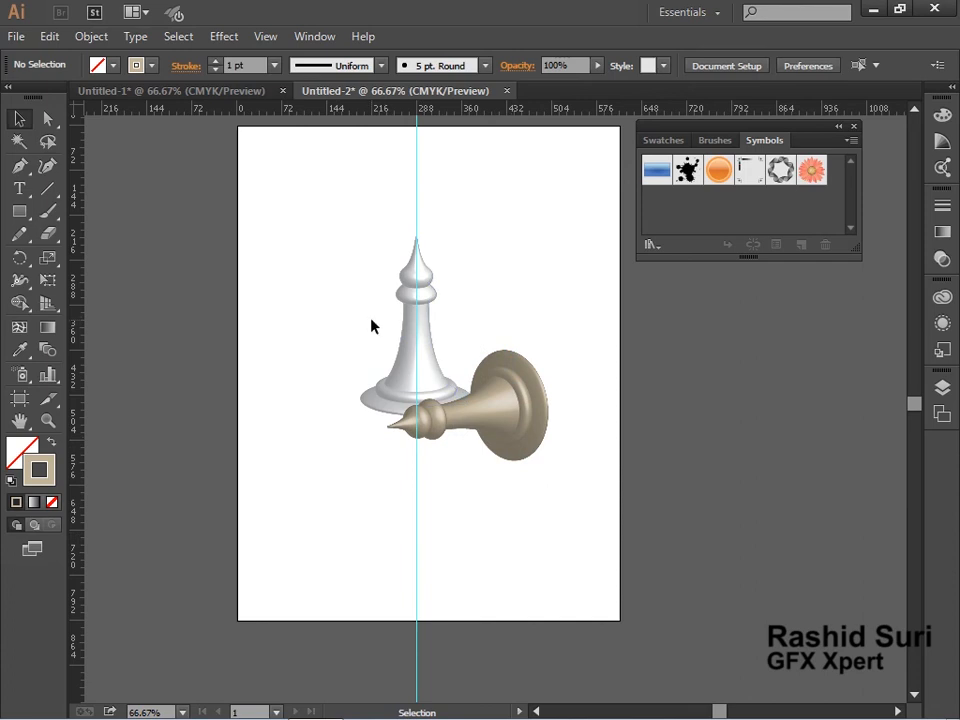
Move both chess pieces off the artboard to the right.
left_click_drag(343, 311, 555, 497)
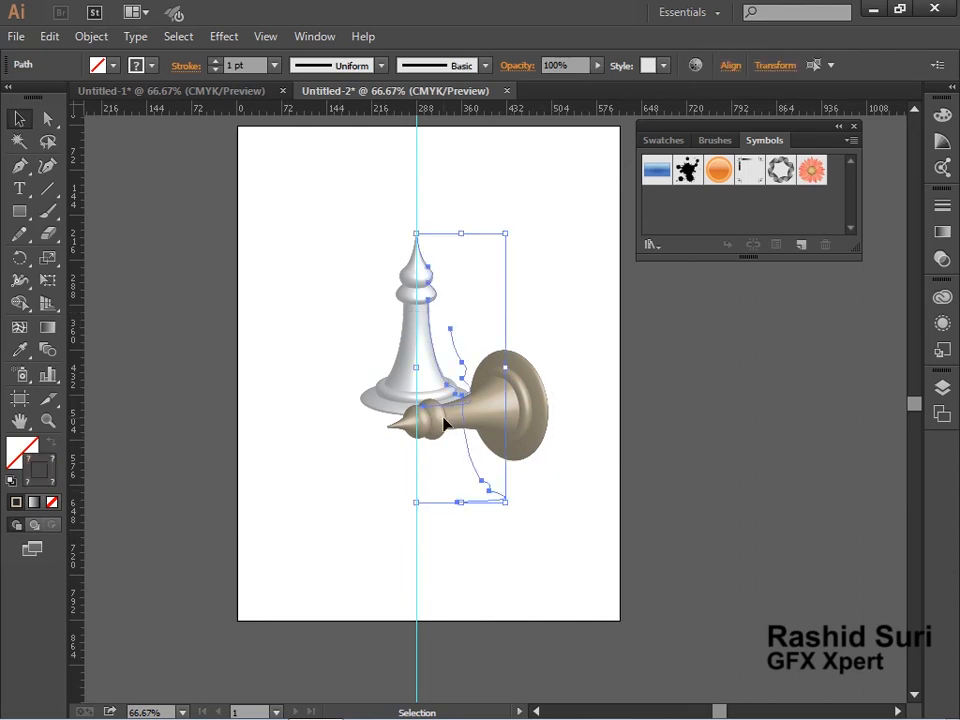
left_click_drag(424, 393, 796, 484)
Draw a goblet half-profile with the Pen tool: curved cup, two small beads, thin stem and flared foot.
left_click(19, 166)
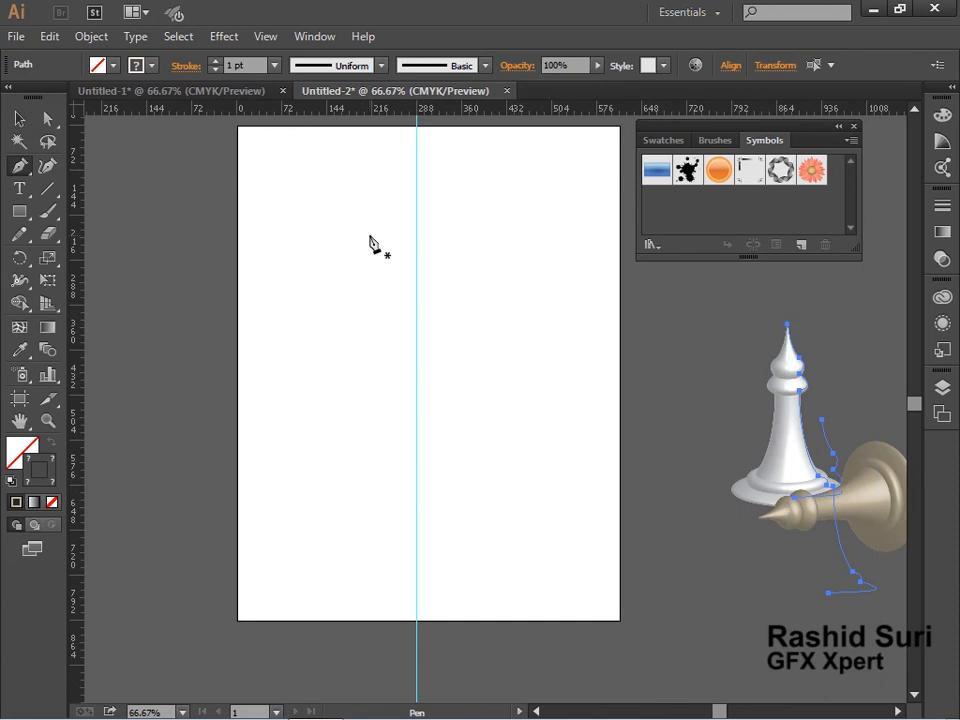
left_click(498, 216)
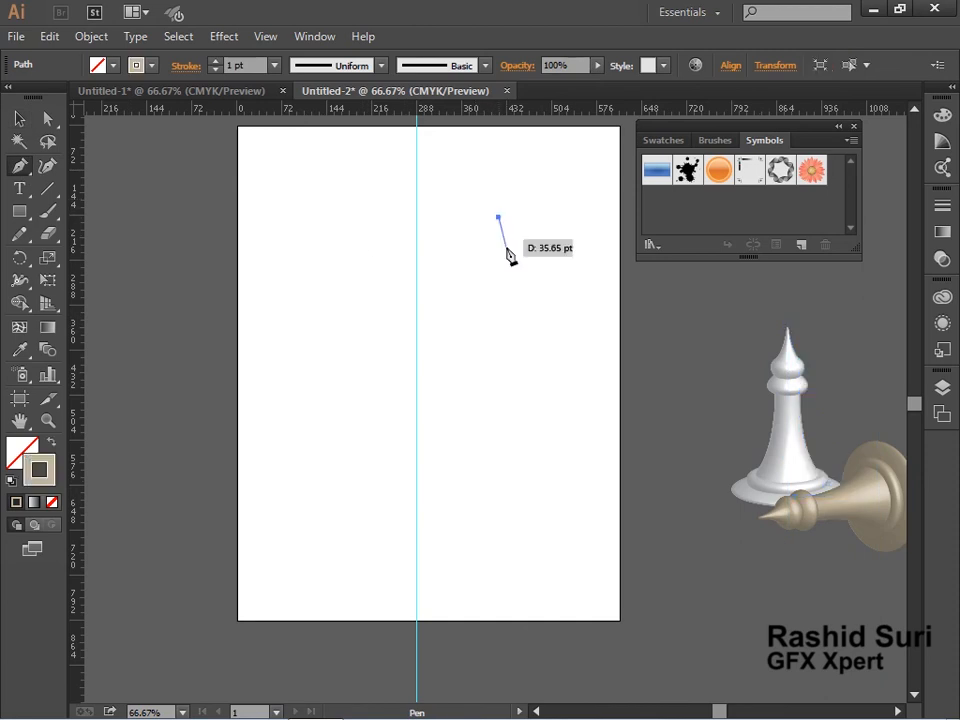
left_click_drag(481, 303, 443, 327)
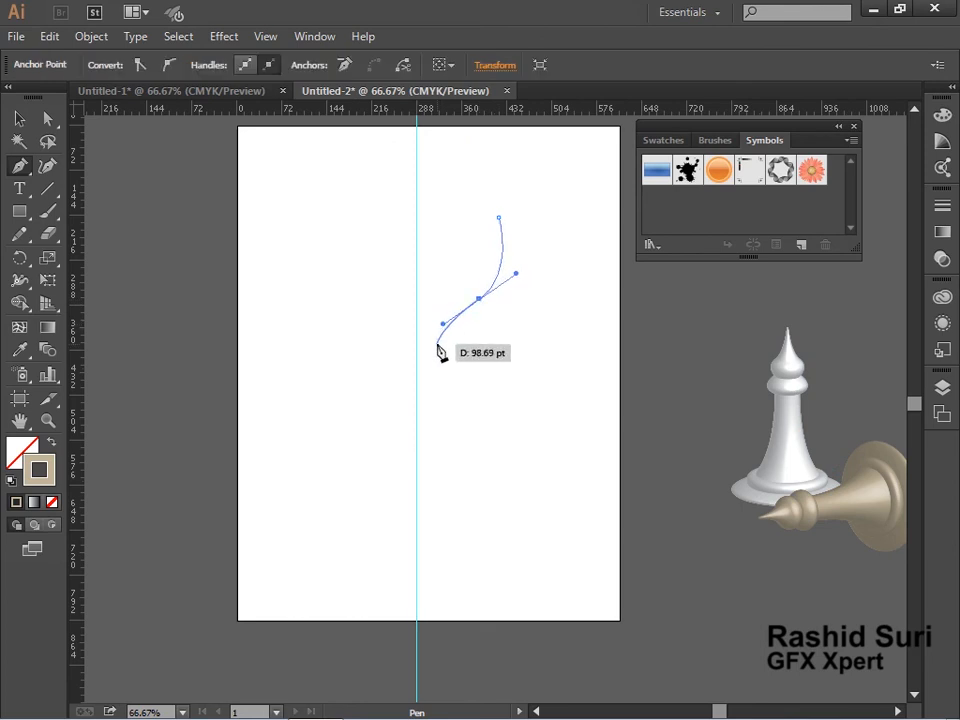
left_click_drag(437, 343, 417, 370)
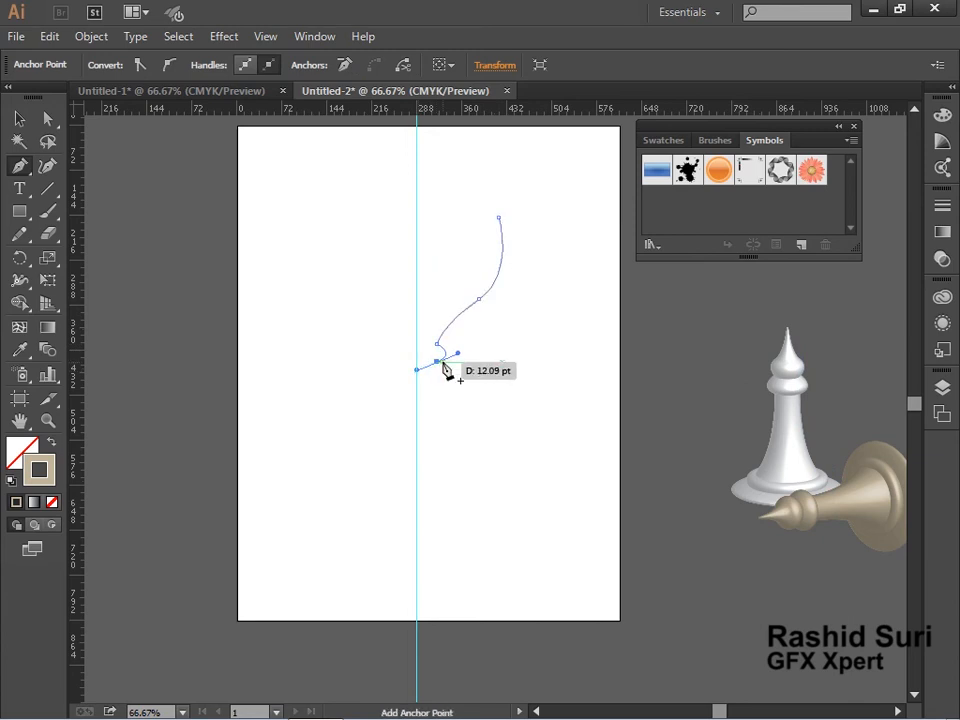
left_click(437, 362)
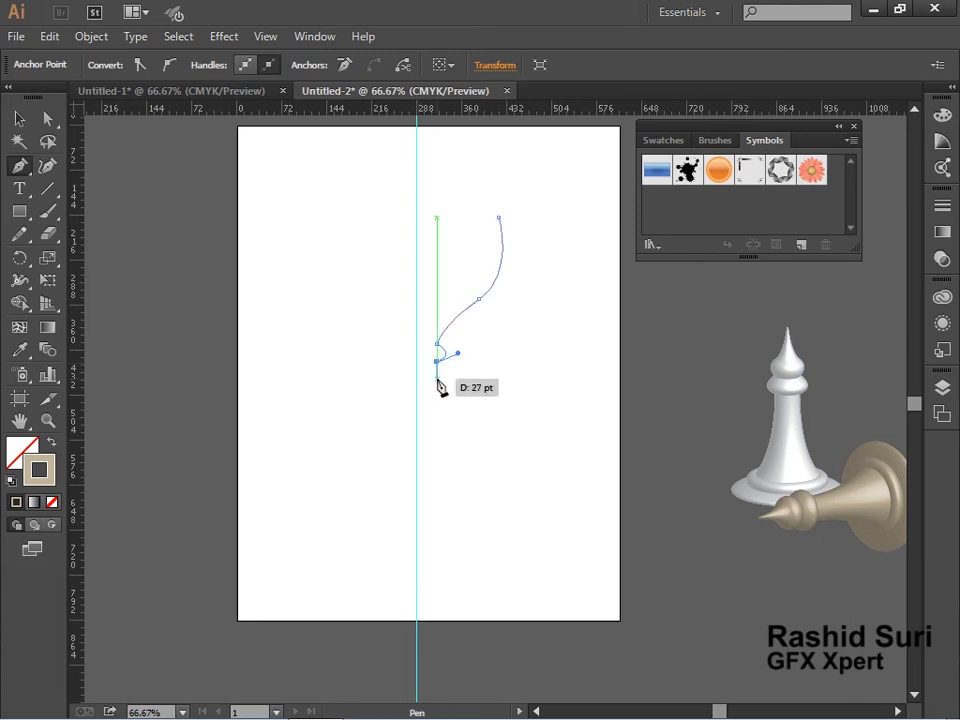
left_click_drag(437, 378, 415, 389)
left_click(437, 378)
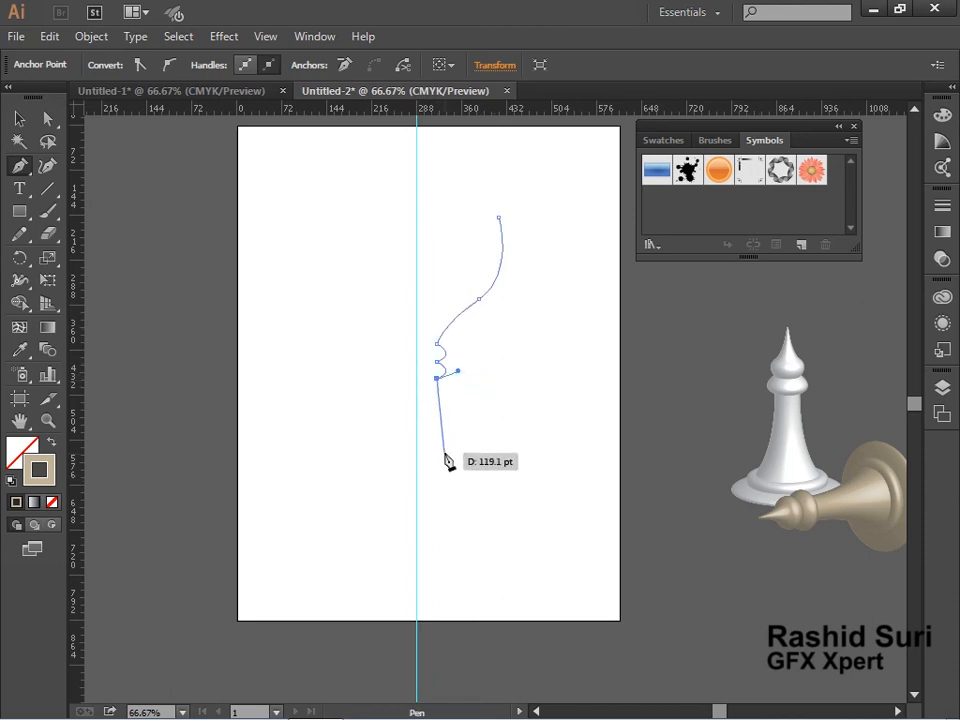
left_click_drag(444, 454, 426, 469)
left_click(444, 453)
left_click_drag(426, 469, 343, 469)
left_click(20, 119)
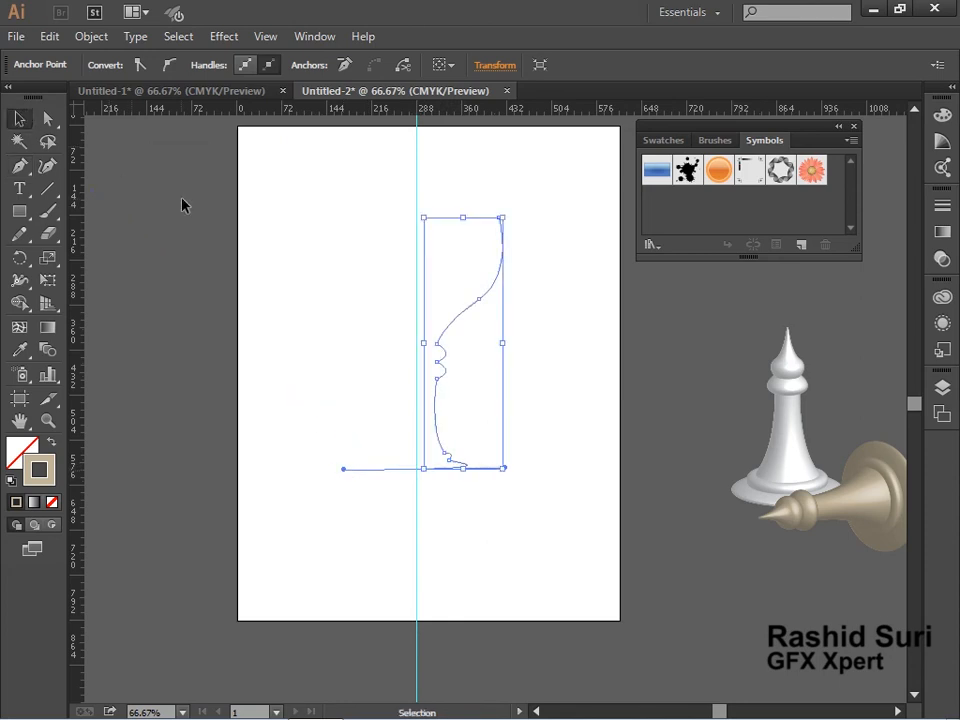
Shift the goblet profile so its inner edge sits on the vertical guide.
left_click(181, 205)
left_click_drag(460, 316, 452, 322)
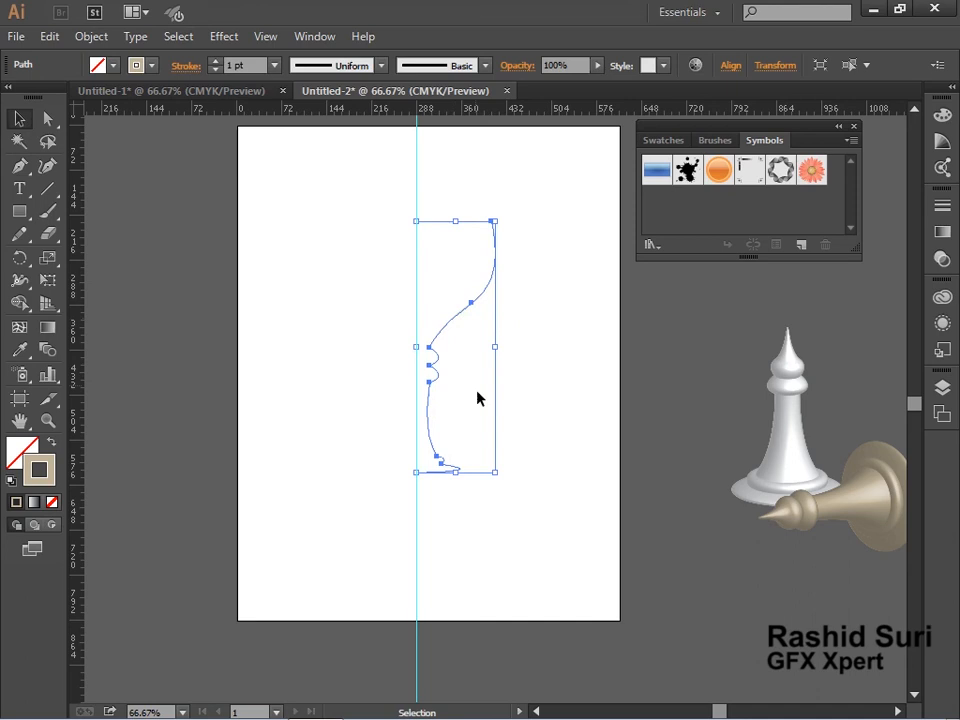
Apply a 360° 3D Revolve with Off-Axis Front position and Plastic Shading to the goblet profile.
left_click(362, 337)
left_click_drag(553, 182, 405, 320)
left_click(223, 38)
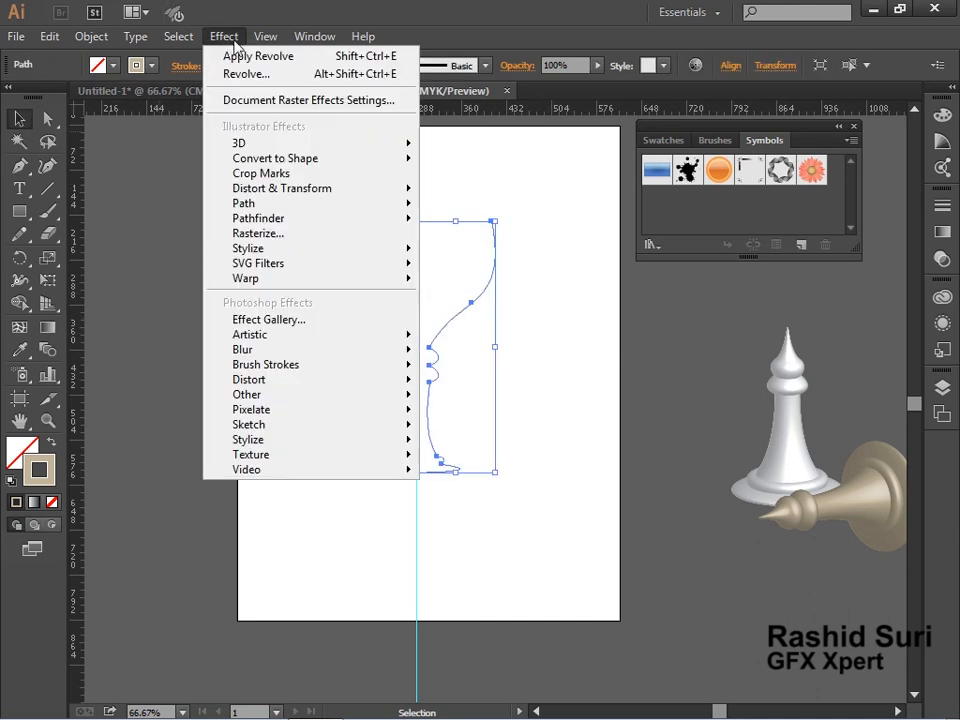
mouse_move(249, 145)
left_click(500, 172)
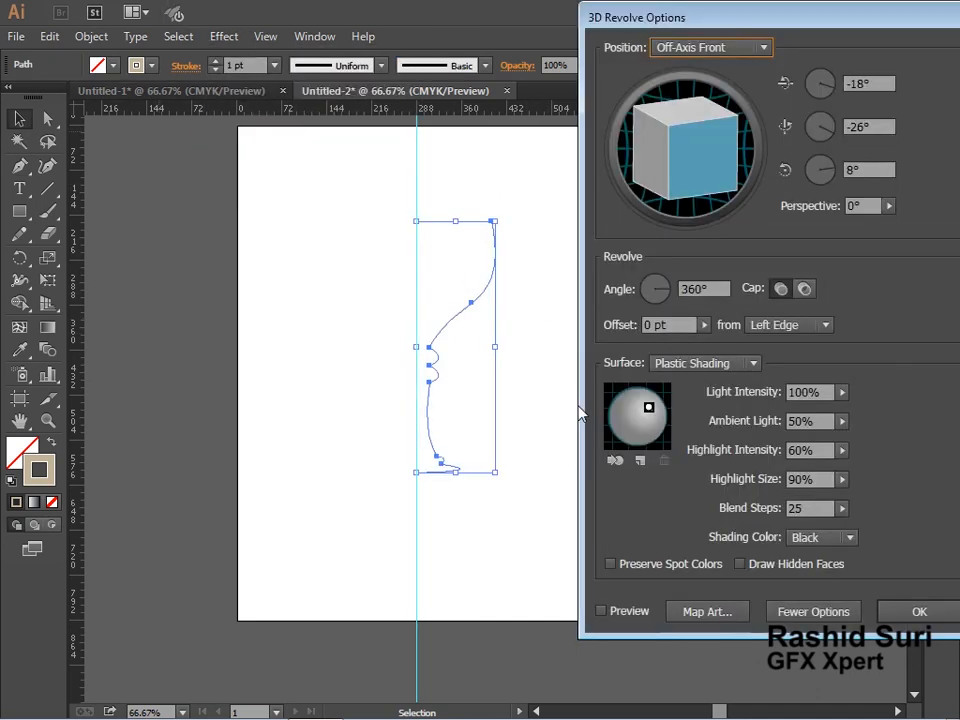
left_click(625, 614)
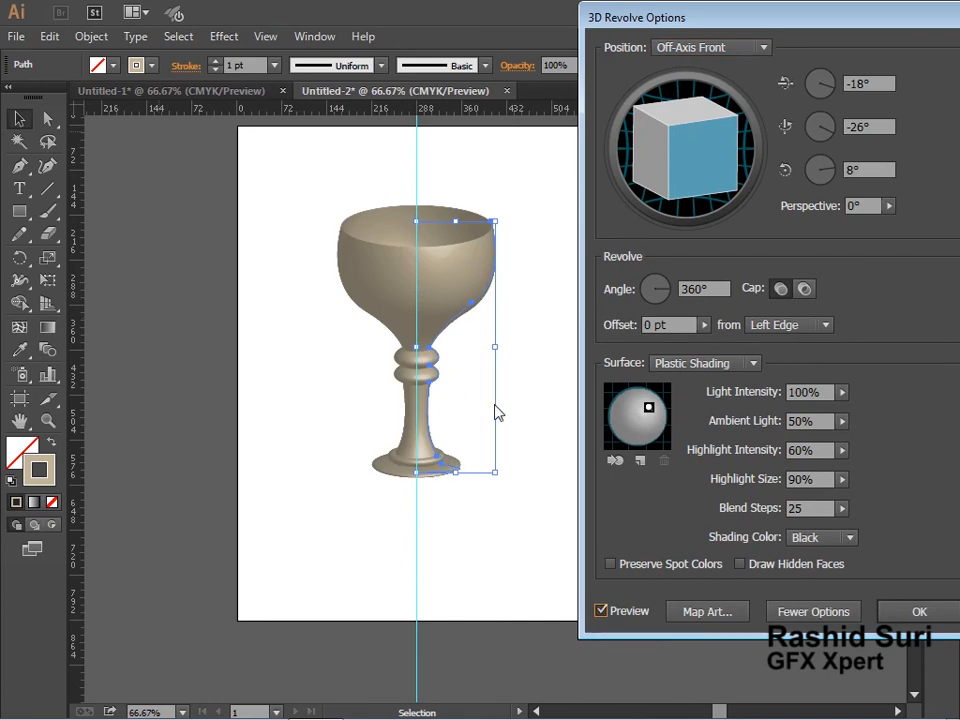
left_click(919, 611)
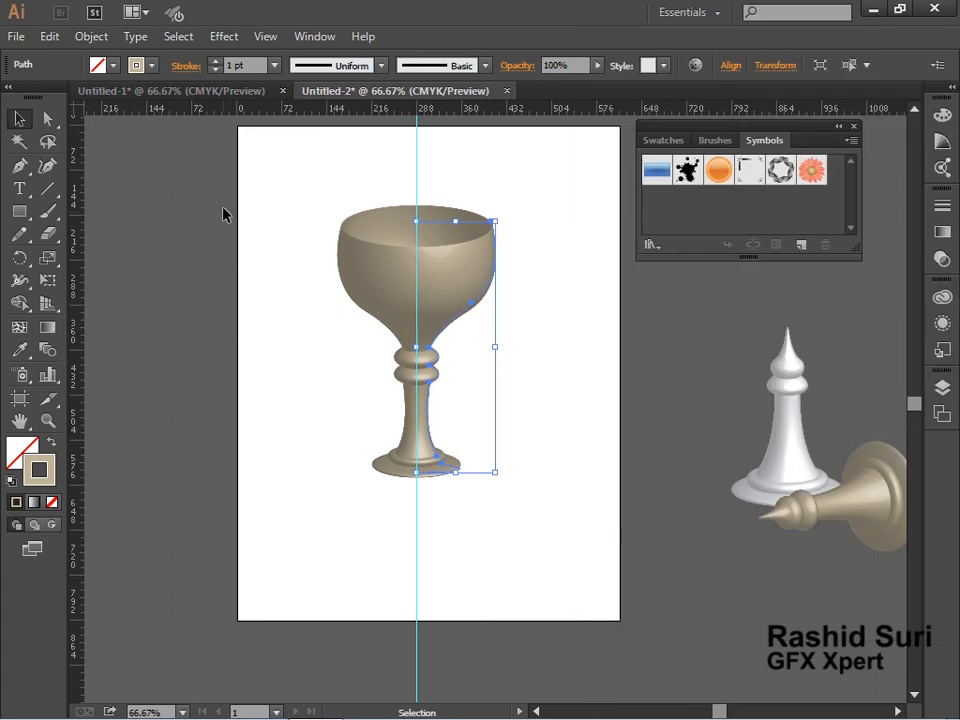
Reshape the goblet's stem and foot by adjusting anchor handles with Direct Selection.
key("ctrl+space")
left_click_drag(274, 189, 585, 557)
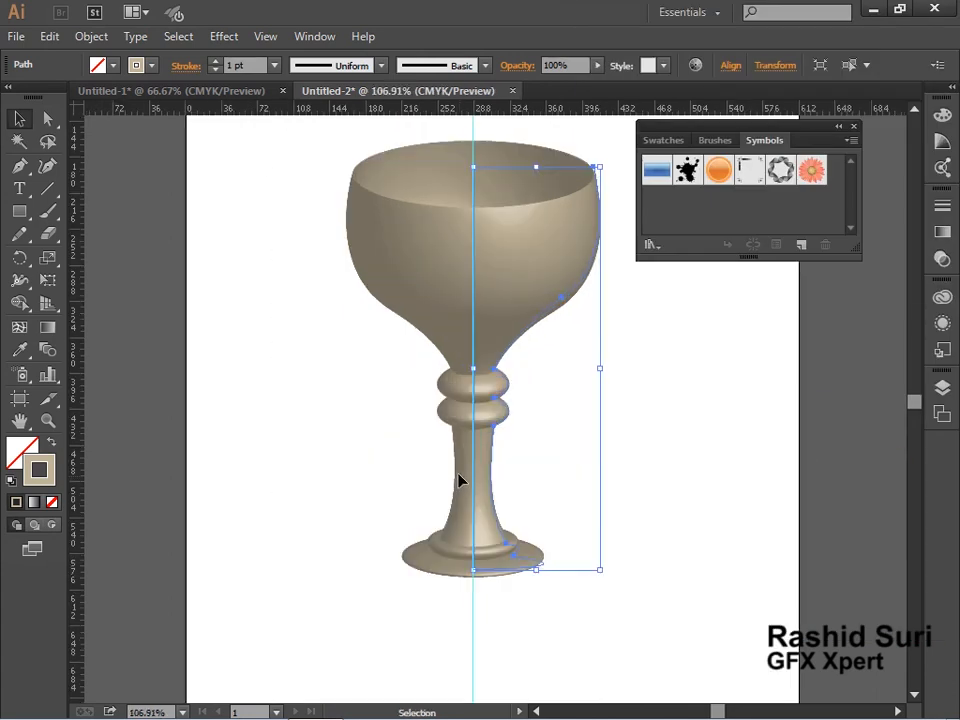
left_click(47, 119)
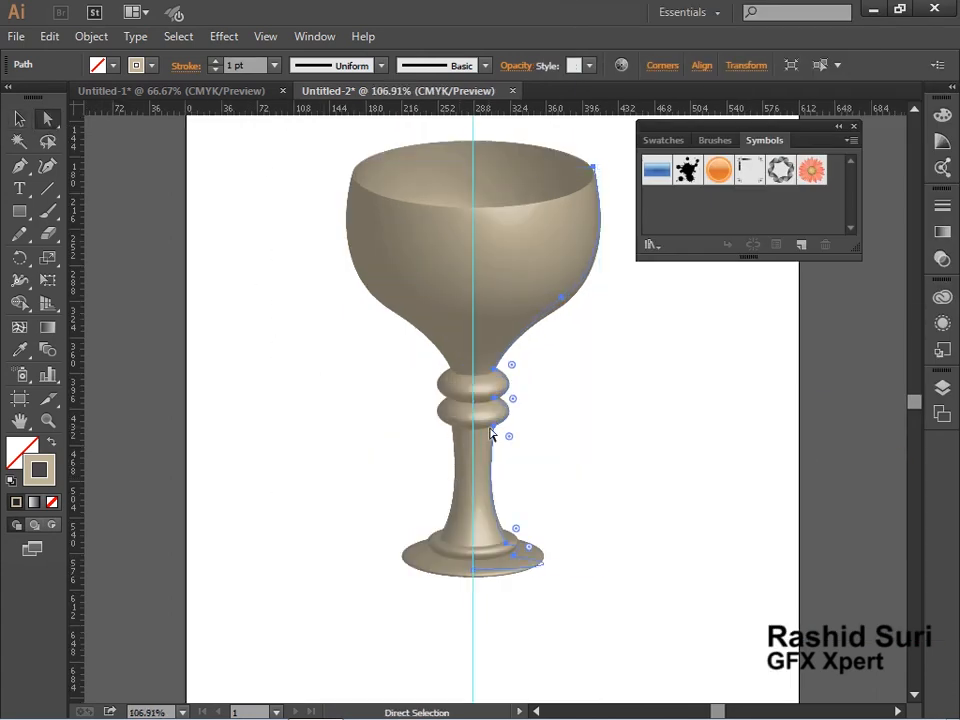
left_click_drag(532, 355, 488, 437)
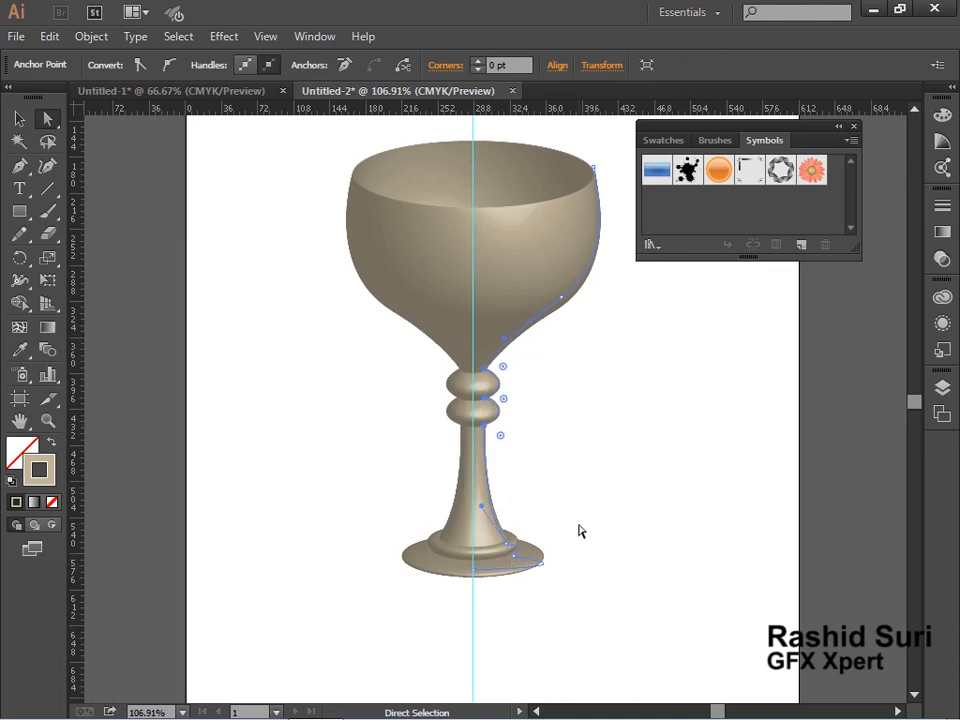
left_click_drag(585, 514, 521, 564)
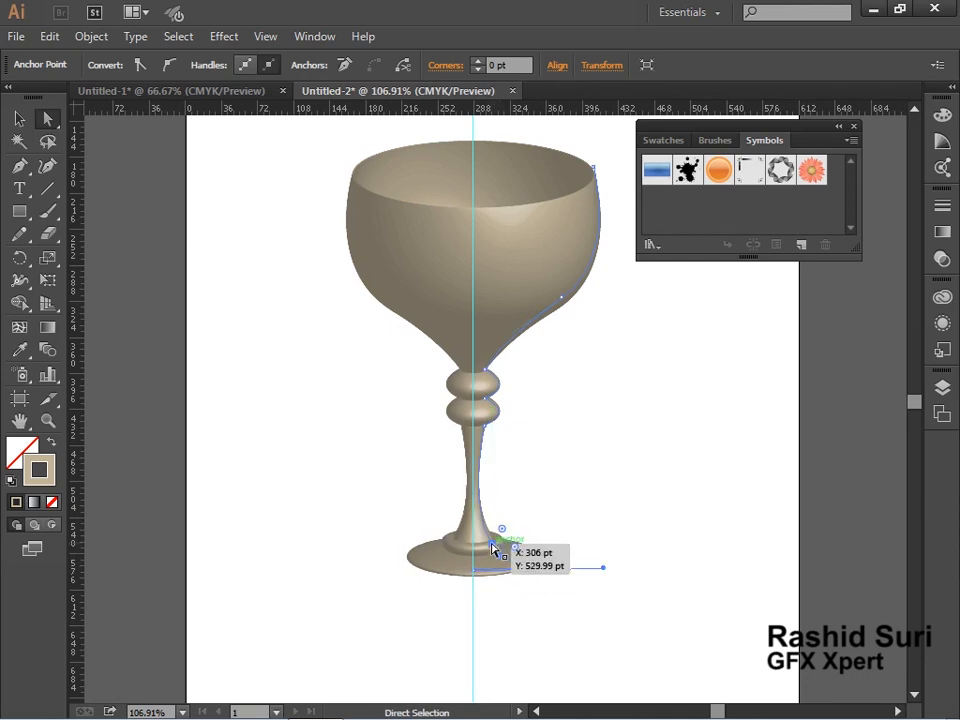
left_click(492, 545)
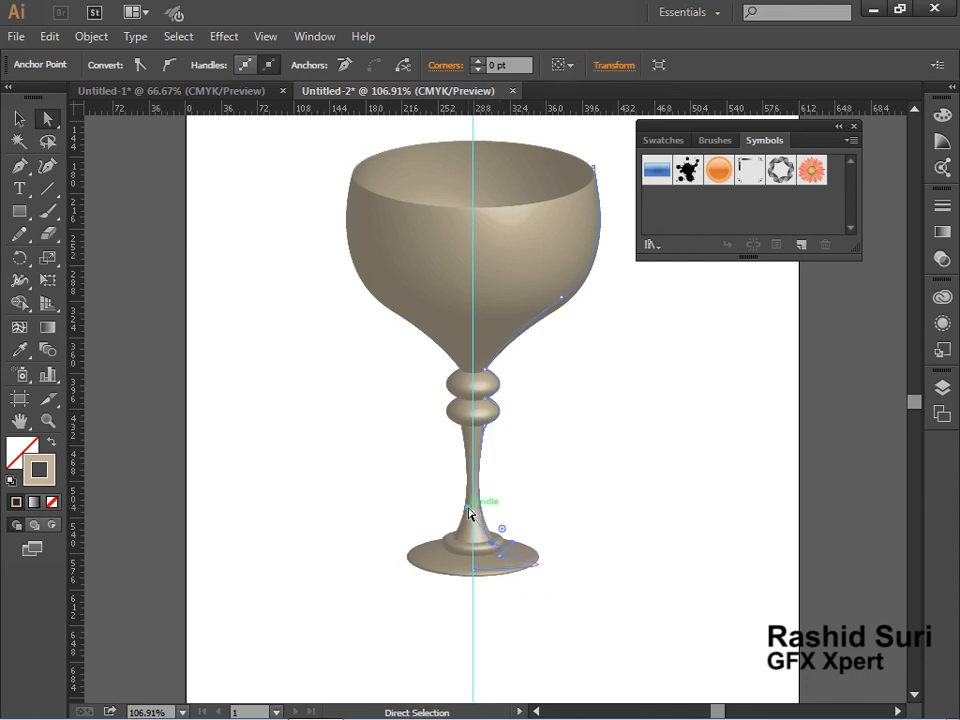
left_click_drag(469, 508, 475, 499)
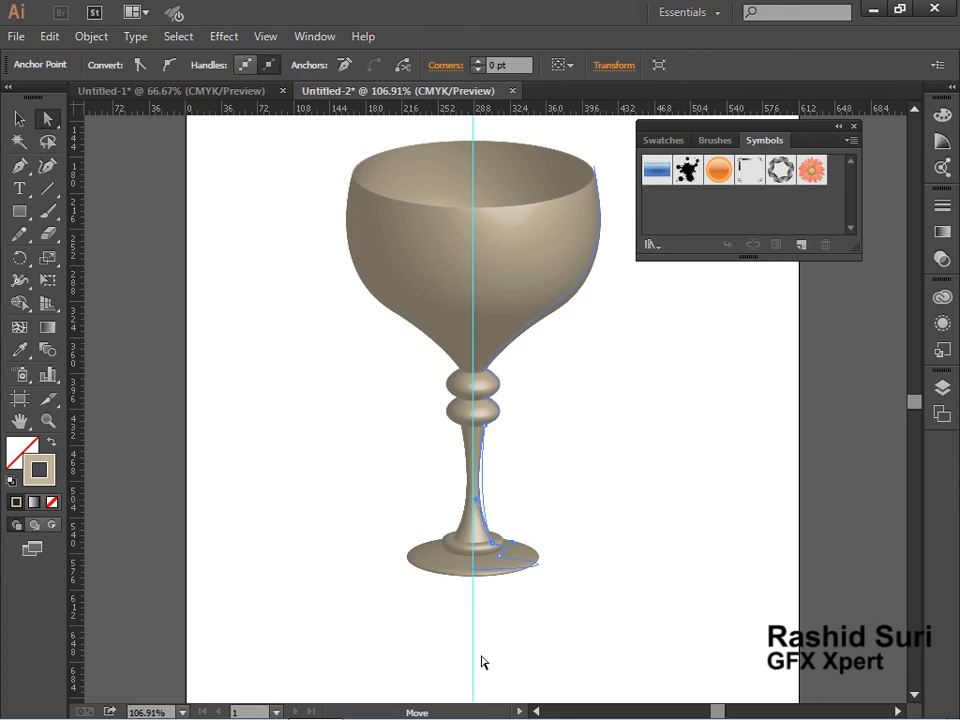
left_click(19, 118)
left_click(321, 437)
left_click_drag(311, 373, 311, 521)
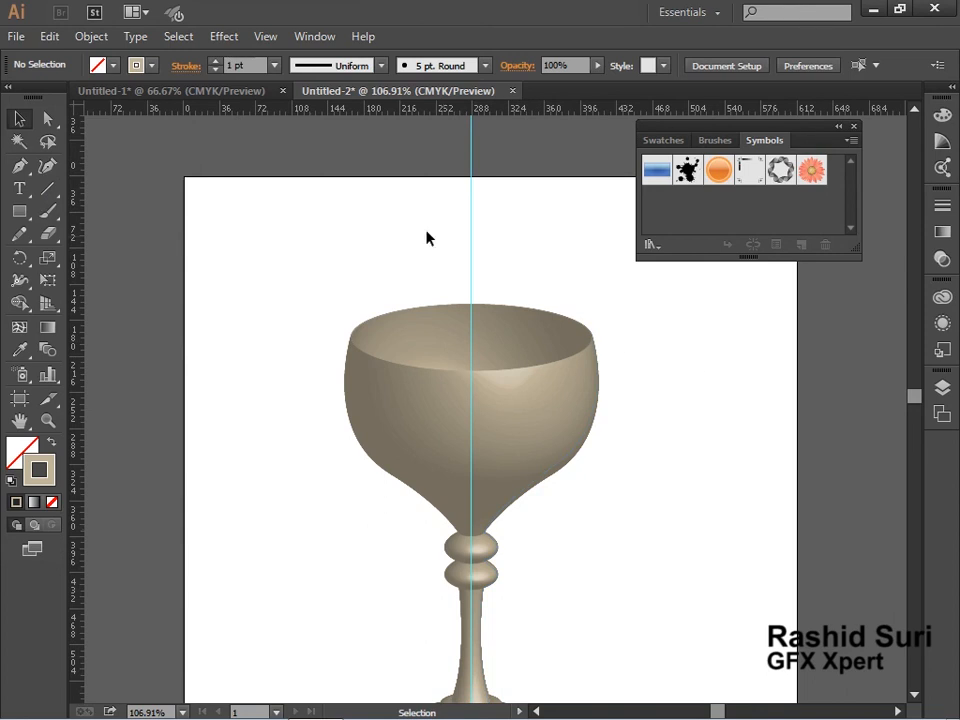
key("ctrl+space")
left_click_drag(274, 265, 765, 476)
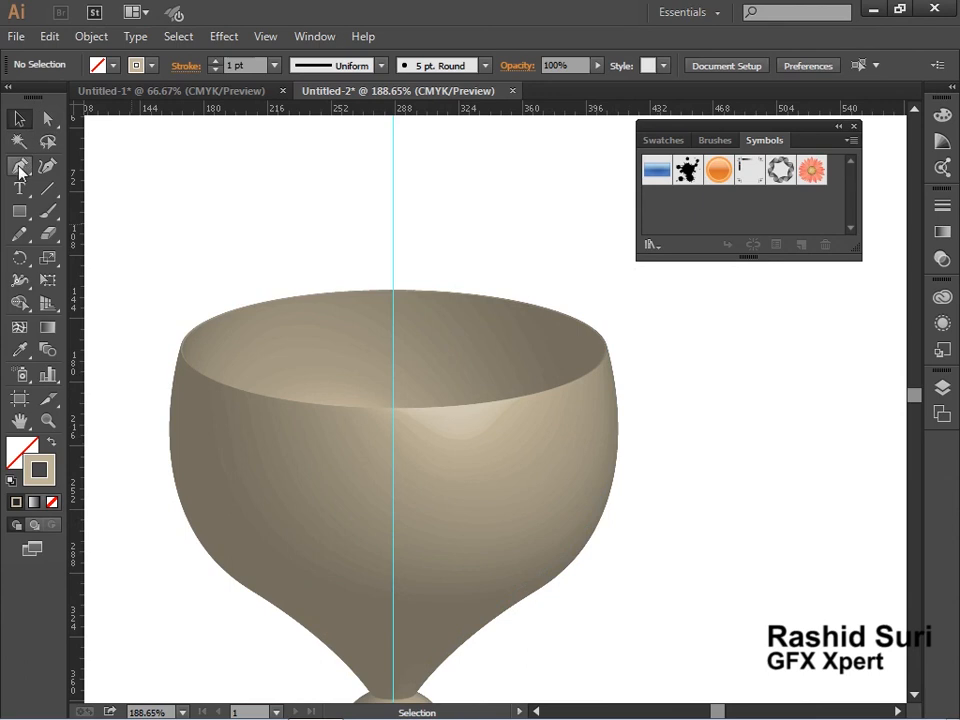
Add a small rounded lip to the goblet's rim by extending the profile's top anchor with the Pen tool.
left_click(425, 427)
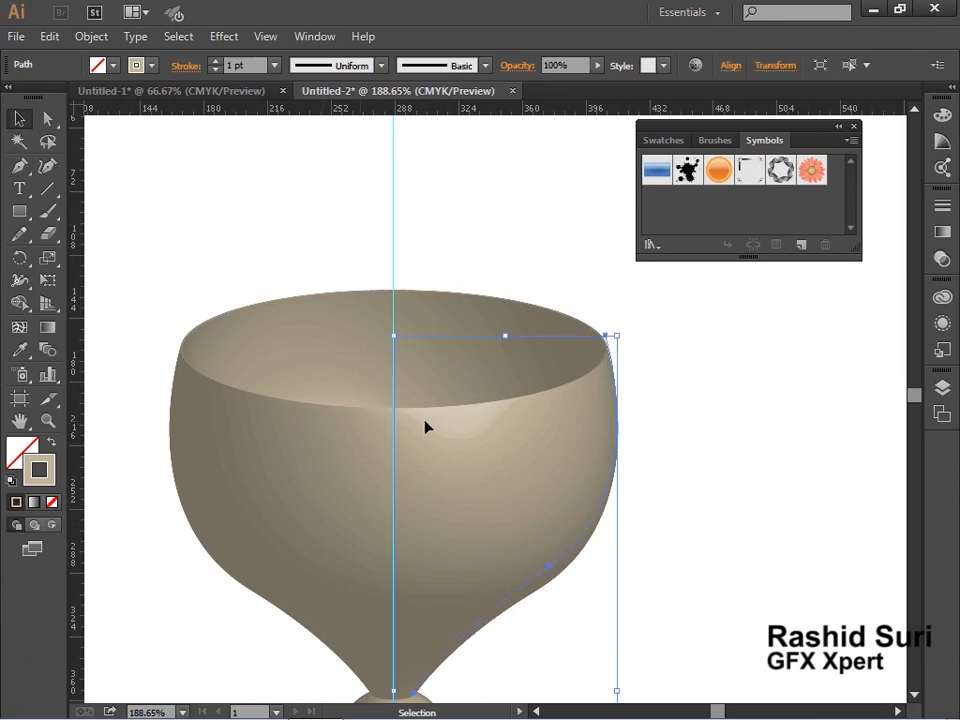
left_click(24, 167)
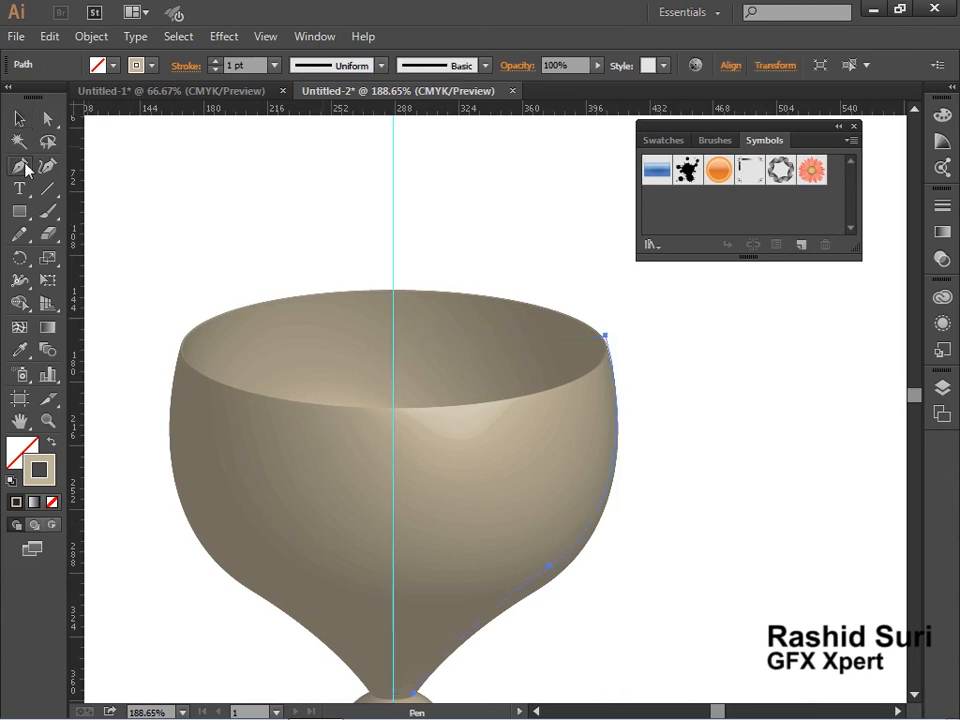
left_click(606, 337)
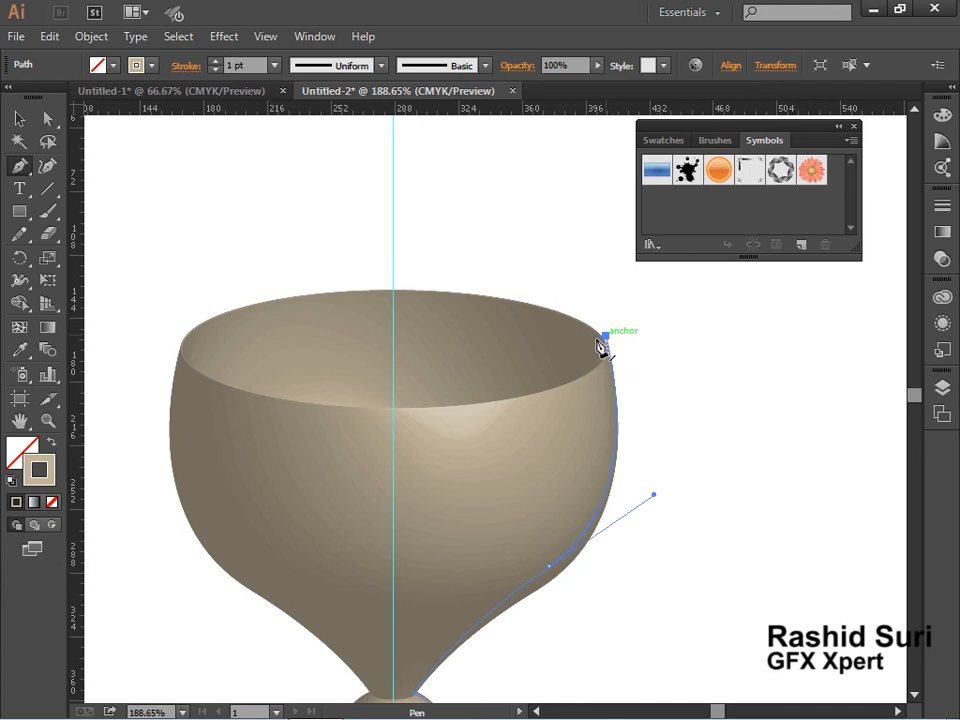
left_click(597, 341)
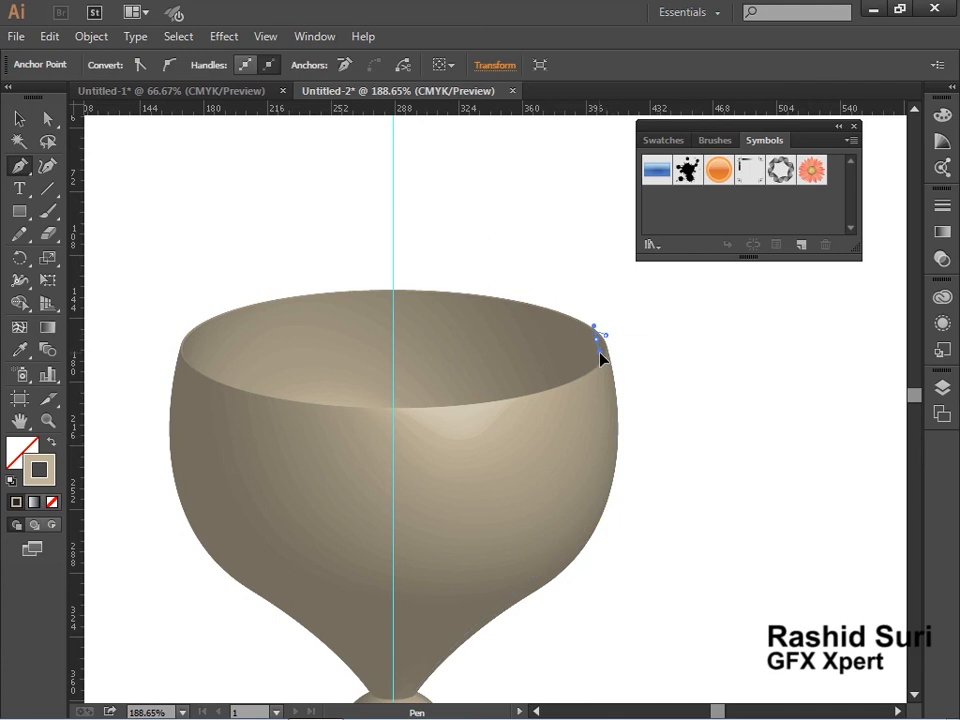
left_click_drag(596, 354, 596, 354)
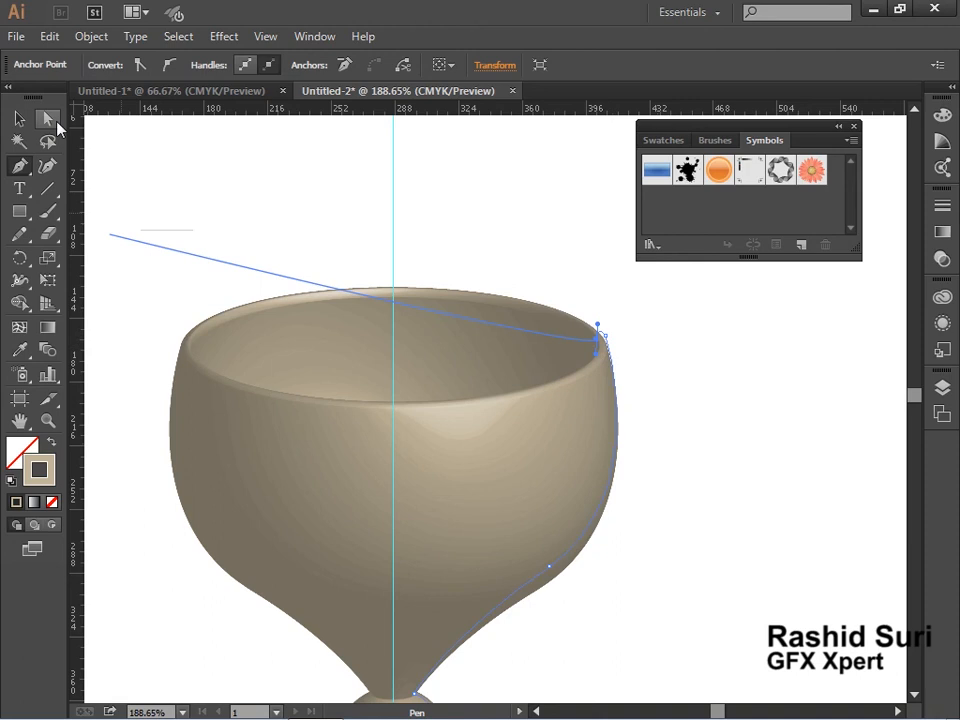
left_click(21, 122)
left_click(624, 508)
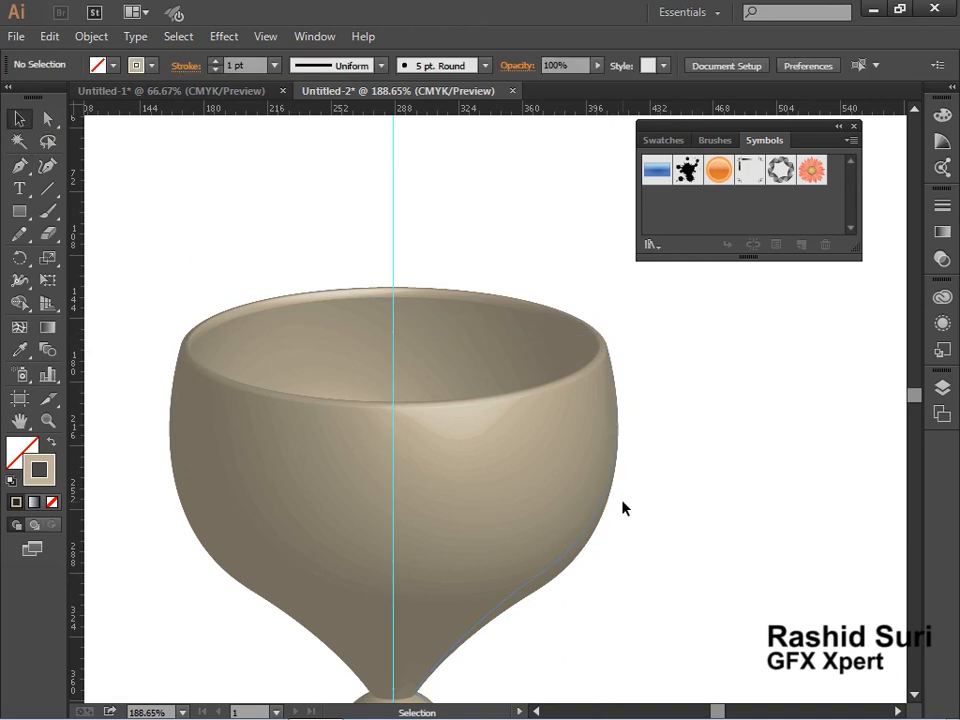
left_click(536, 467, "ctrl+alt")
left_click(537, 466, "ctrl+alt")
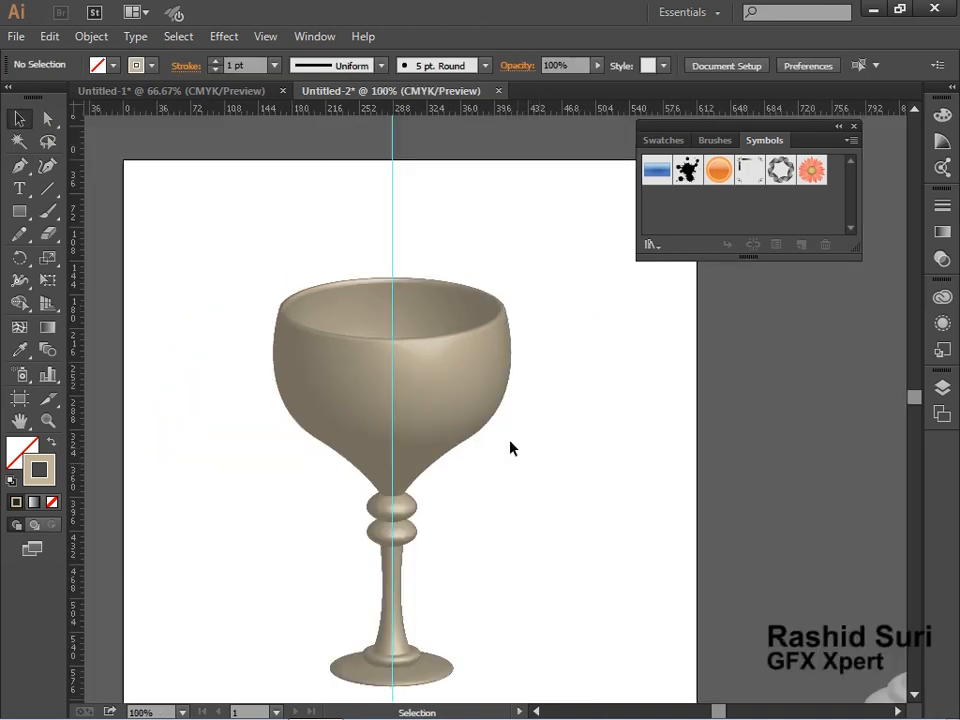